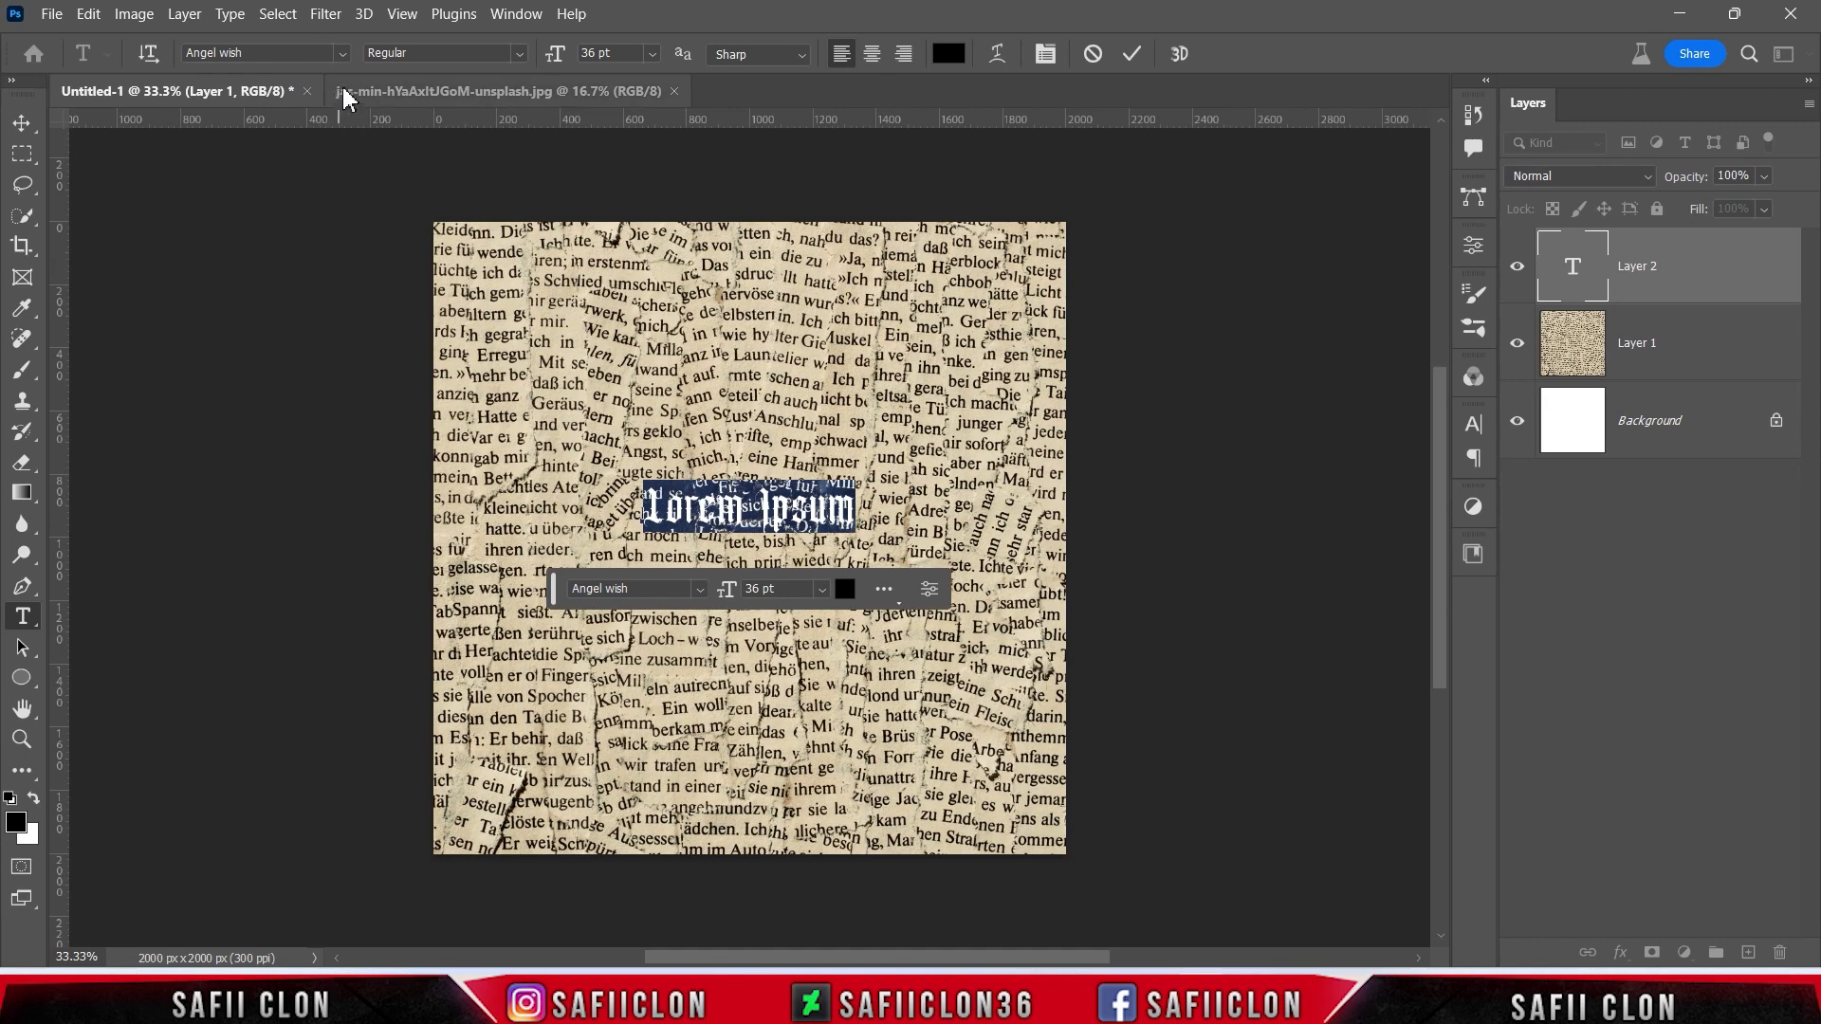
- Replace the placeholder text with SC and commit the text layer
{"action": "left_click", "coordinate": [358, 127]}
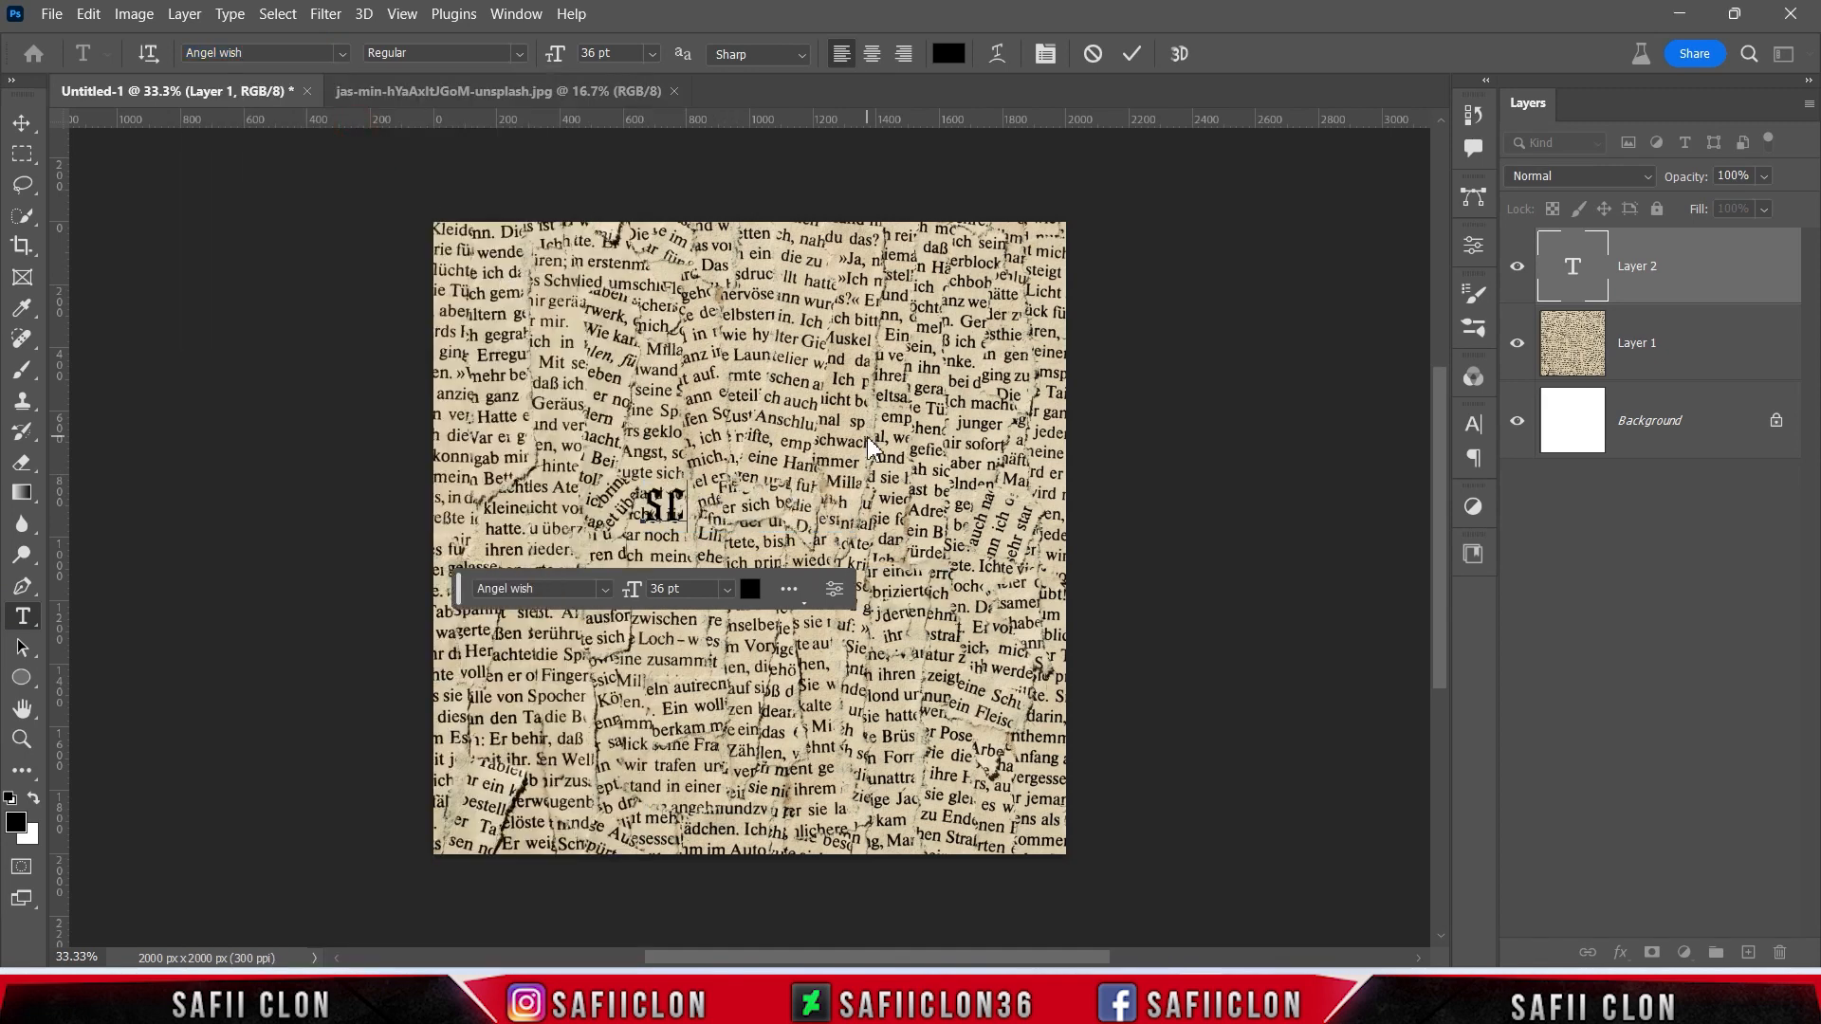
{"action": "left_click_drag", "start_coordinate": [700, 507], "coordinate": [645, 507]}
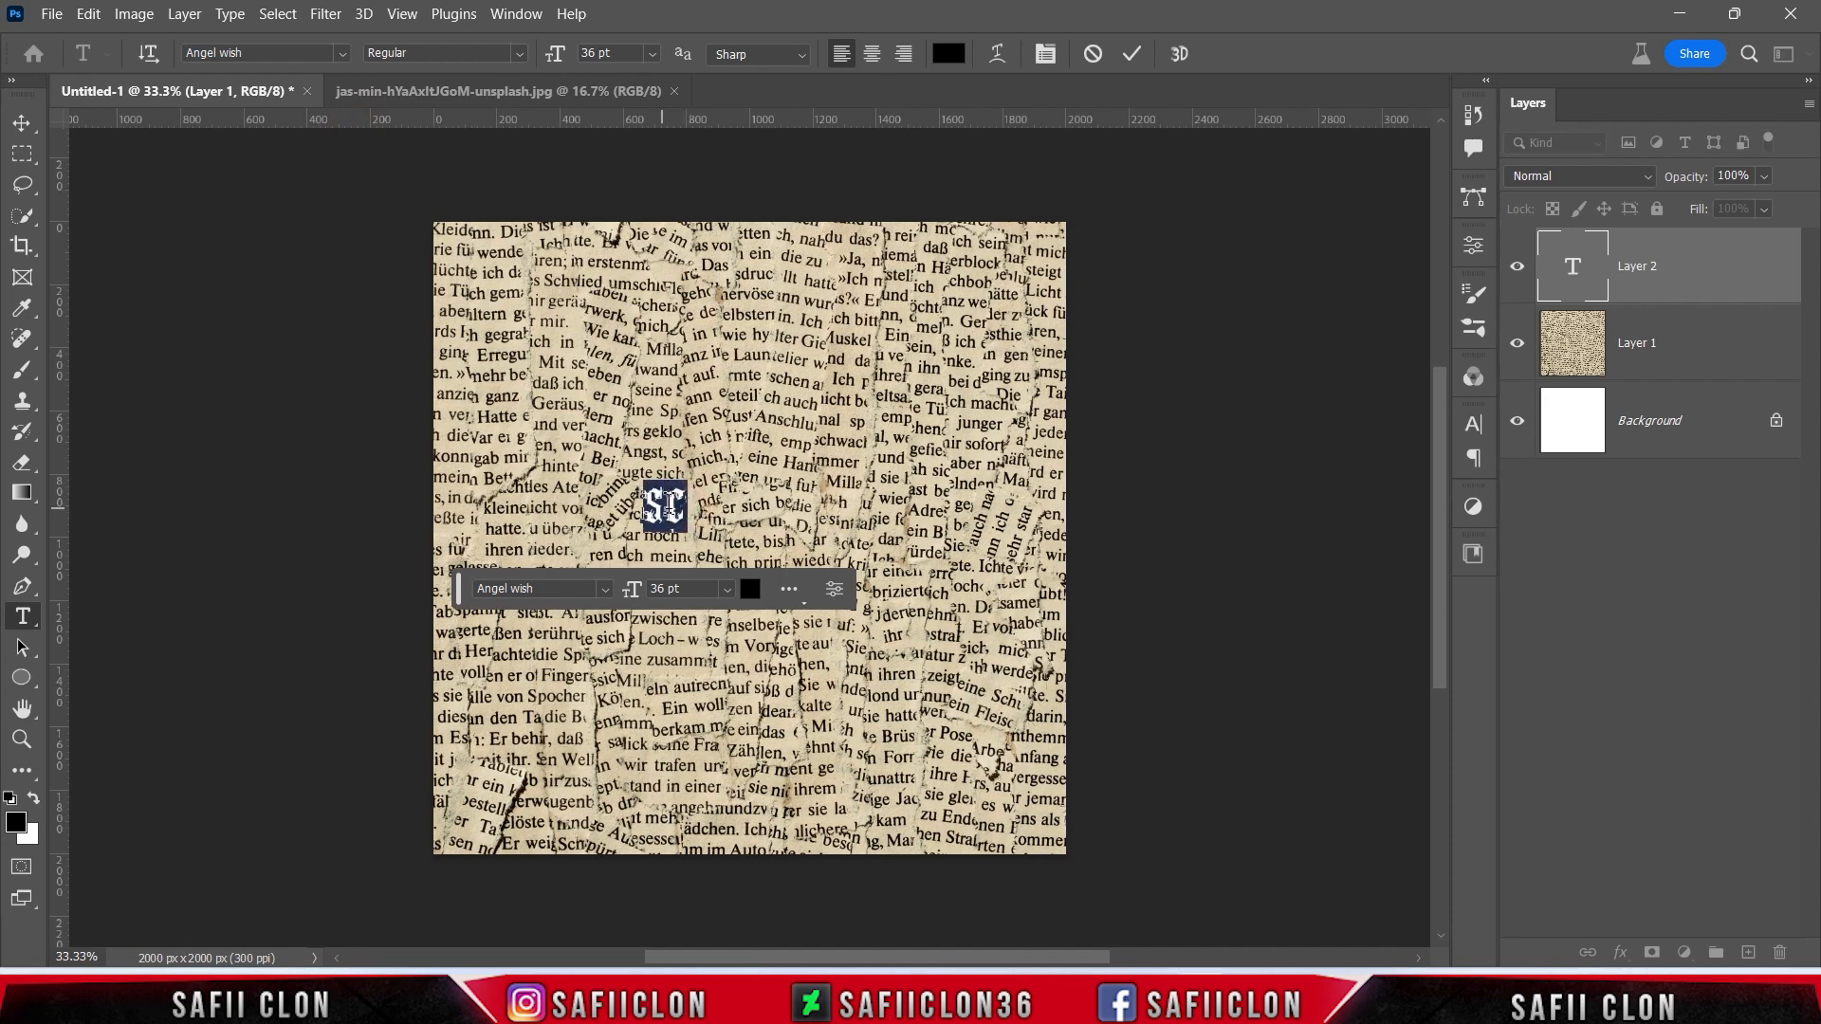
{"action": "left_click", "coordinate": [1132, 53]}
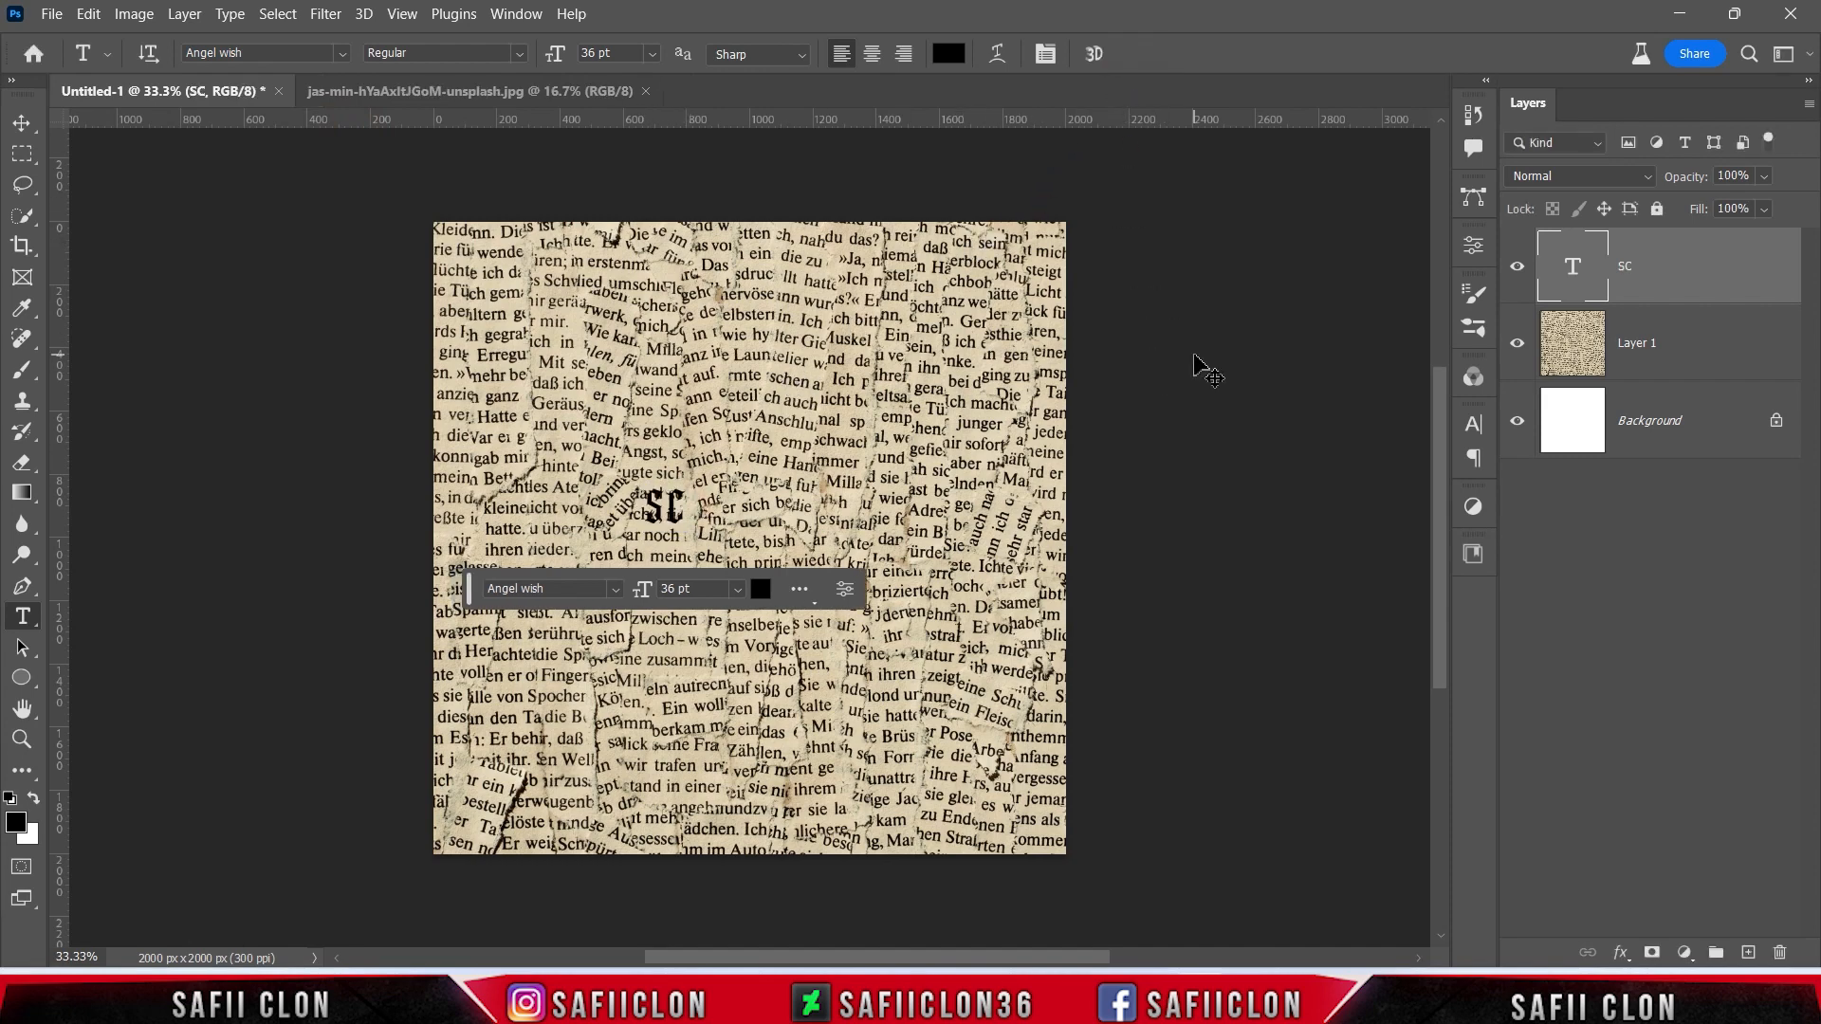
- Enlarge the SC text to about 443 pt so it spans most of the canvas, and centre it
{"action": "key", "text": "ctrl+t"}
{"action": "left_click_drag", "start_coordinate": [684, 484], "coordinate": [918, 282]}
{"action": "left_click_drag", "start_coordinate": [745, 488], "coordinate": [829, 530]}
{"action": "left_click_drag", "start_coordinate": [971, 277], "coordinate": [1055, 266]}
{"action": "left_click_drag", "start_coordinate": [865, 539], "coordinate": [866, 521]}
{"action": "left_click", "coordinate": [1175, 53]}
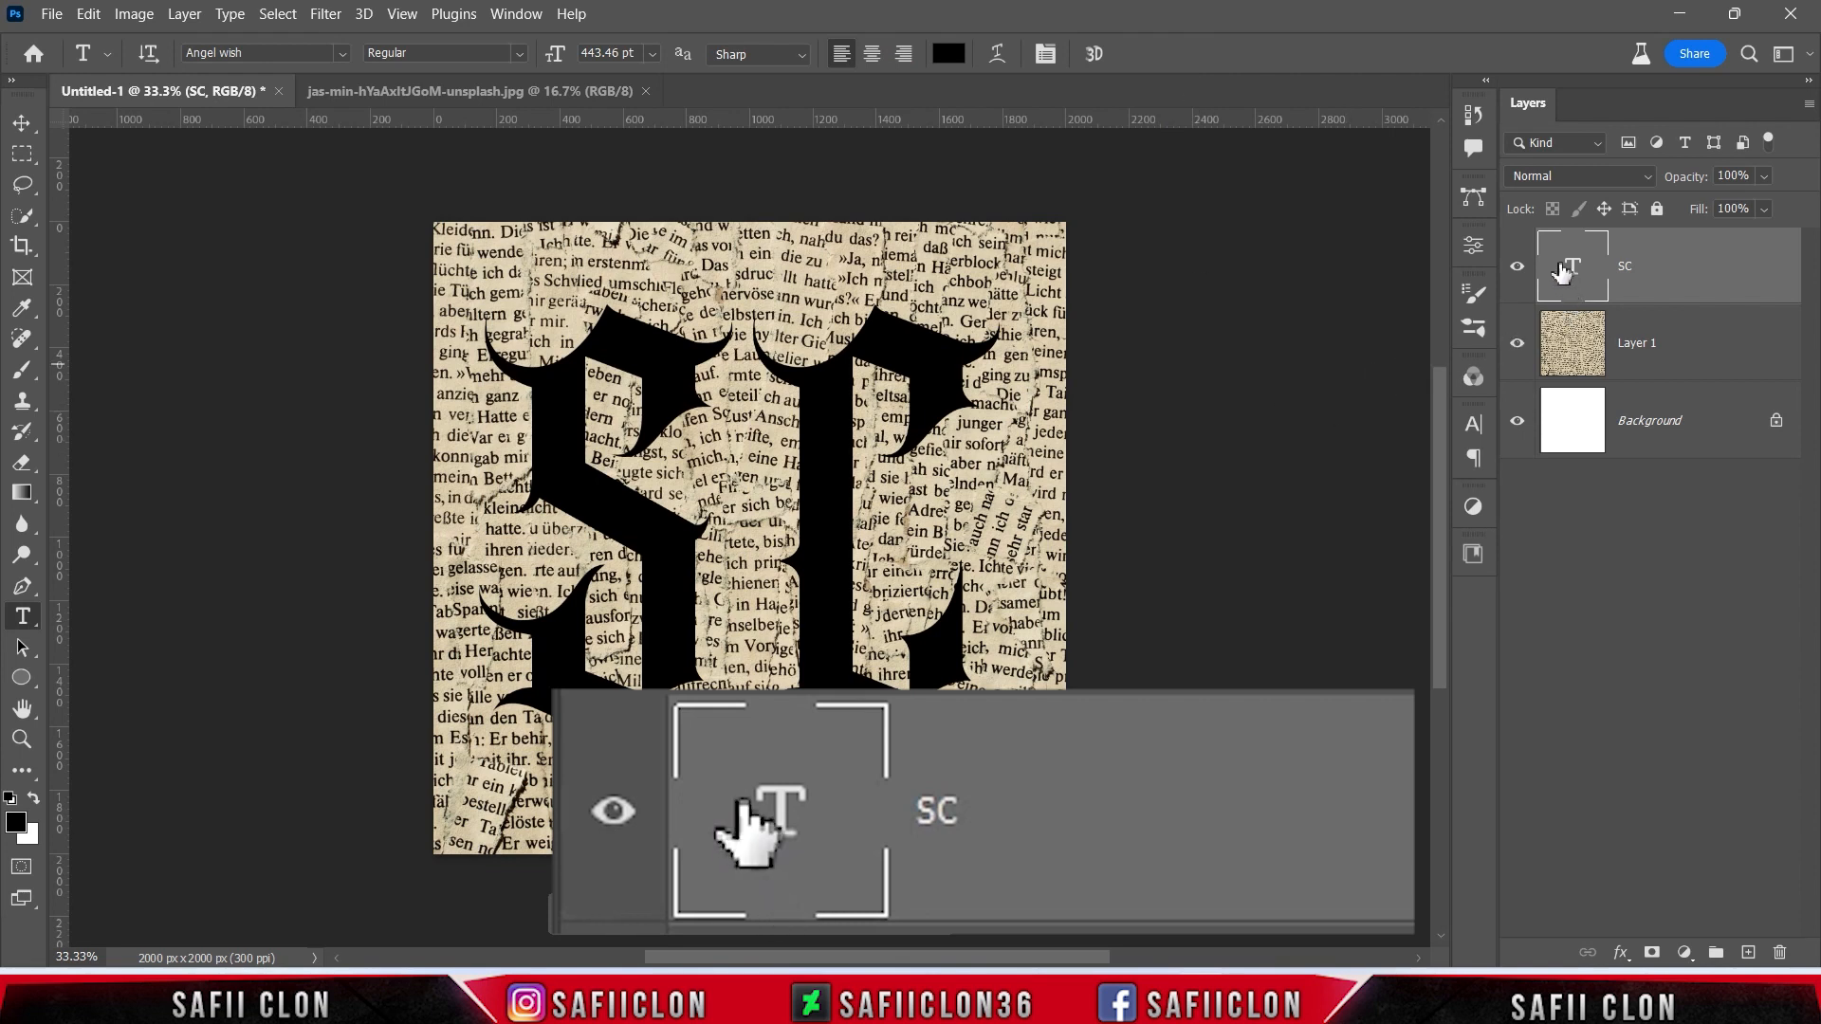
- Hide the SC text layer and add a light grey #e9e9e9 Solid Color fill layer masked to the letter shapes
{"action": "left_click", "coordinate": [1572, 268], "text": "ctrl"}
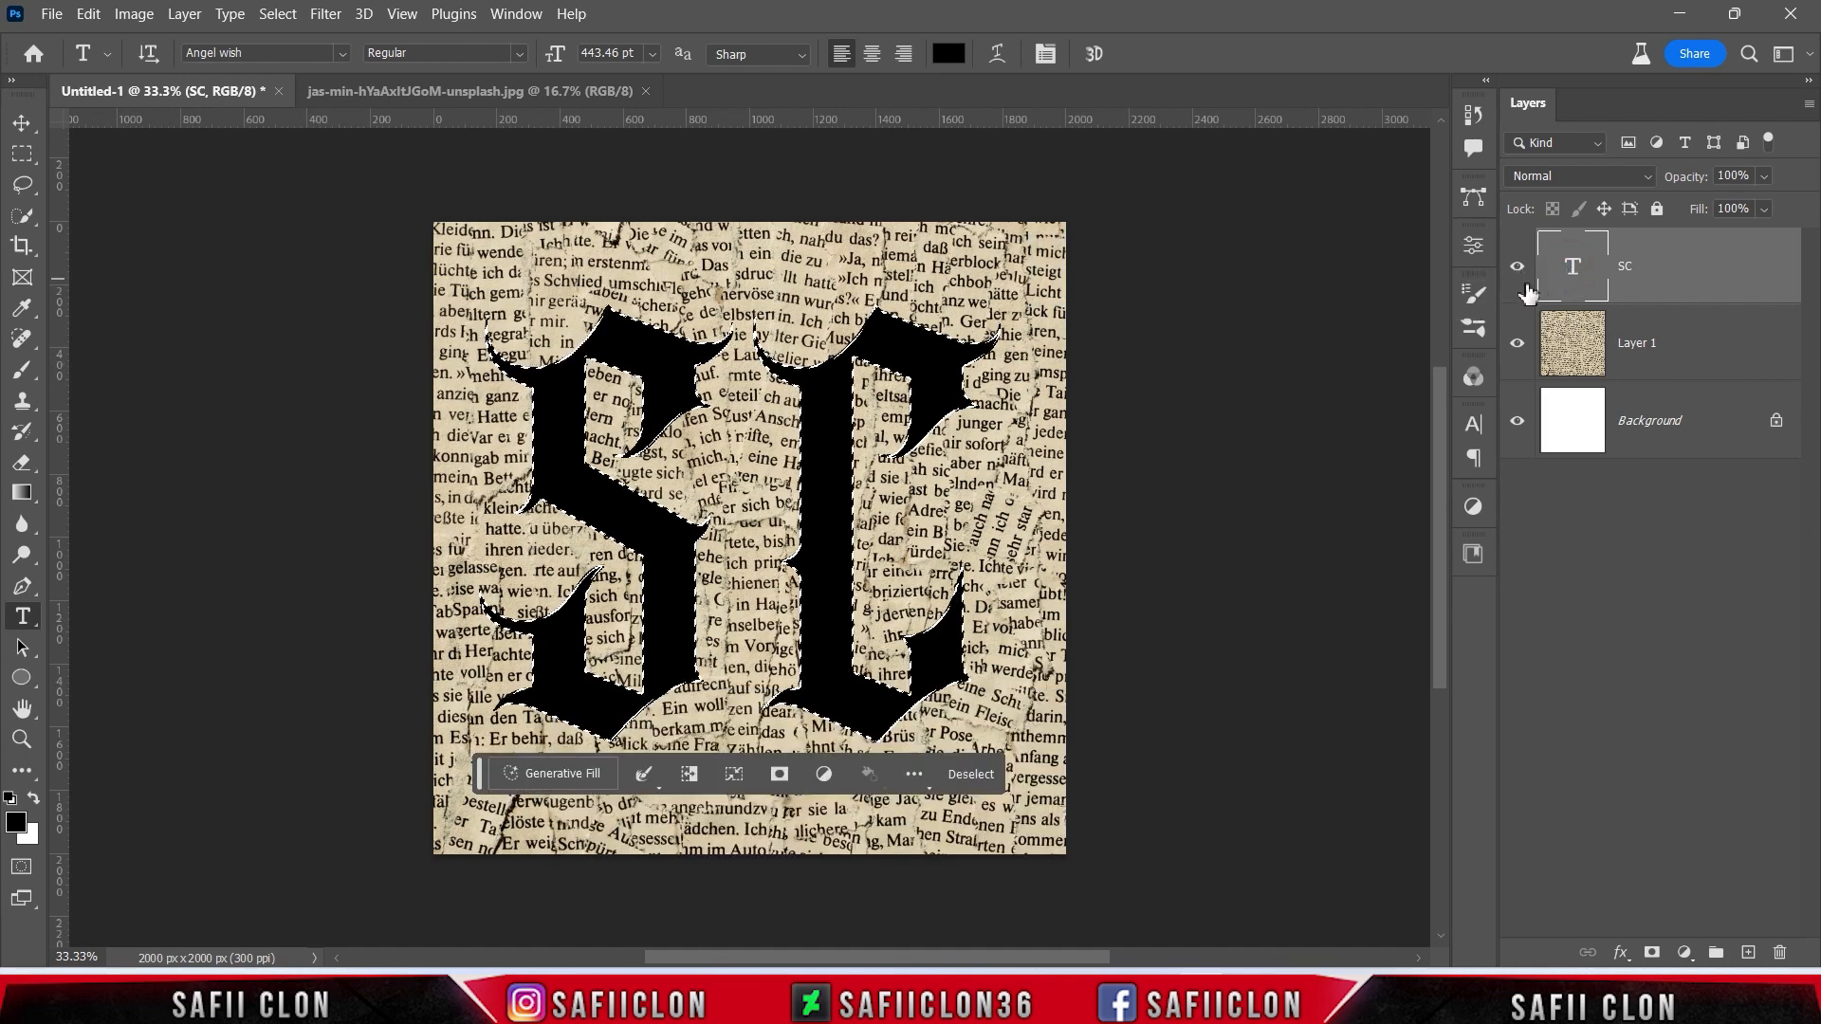
{"action": "left_click", "coordinate": [1517, 268]}
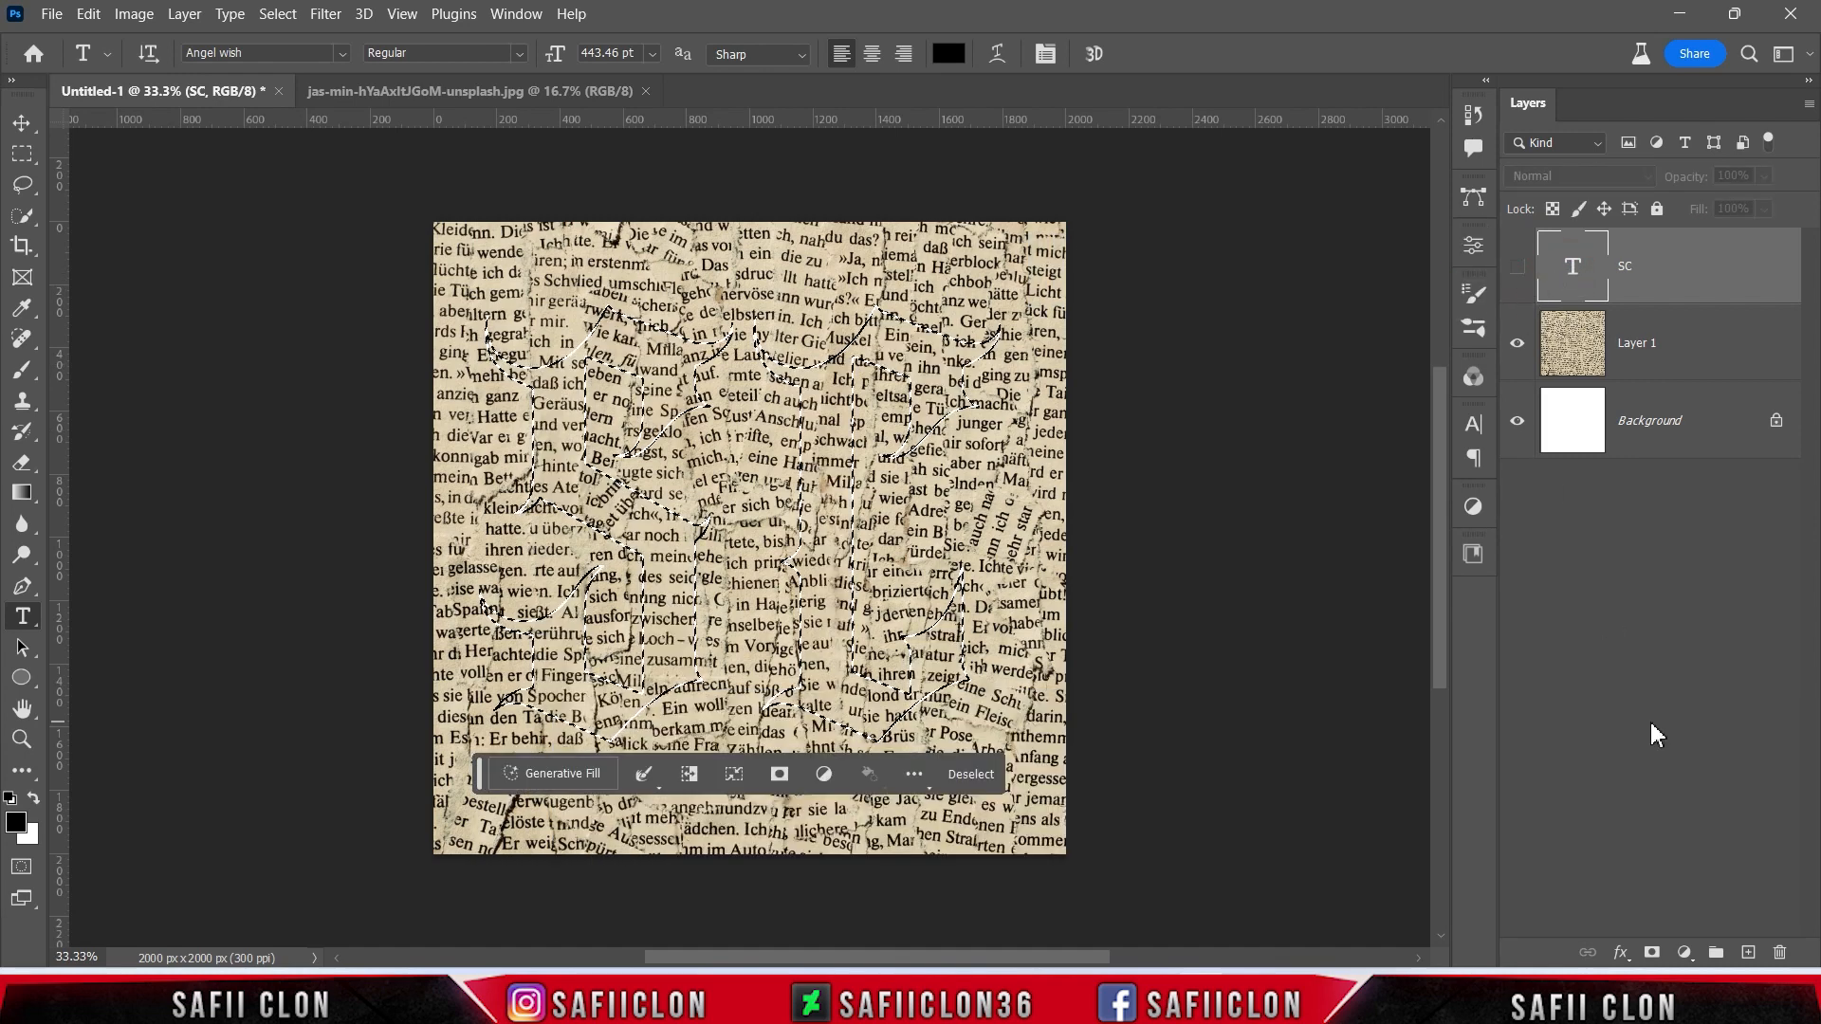
{"action": "left_click", "coordinate": [1685, 952]}
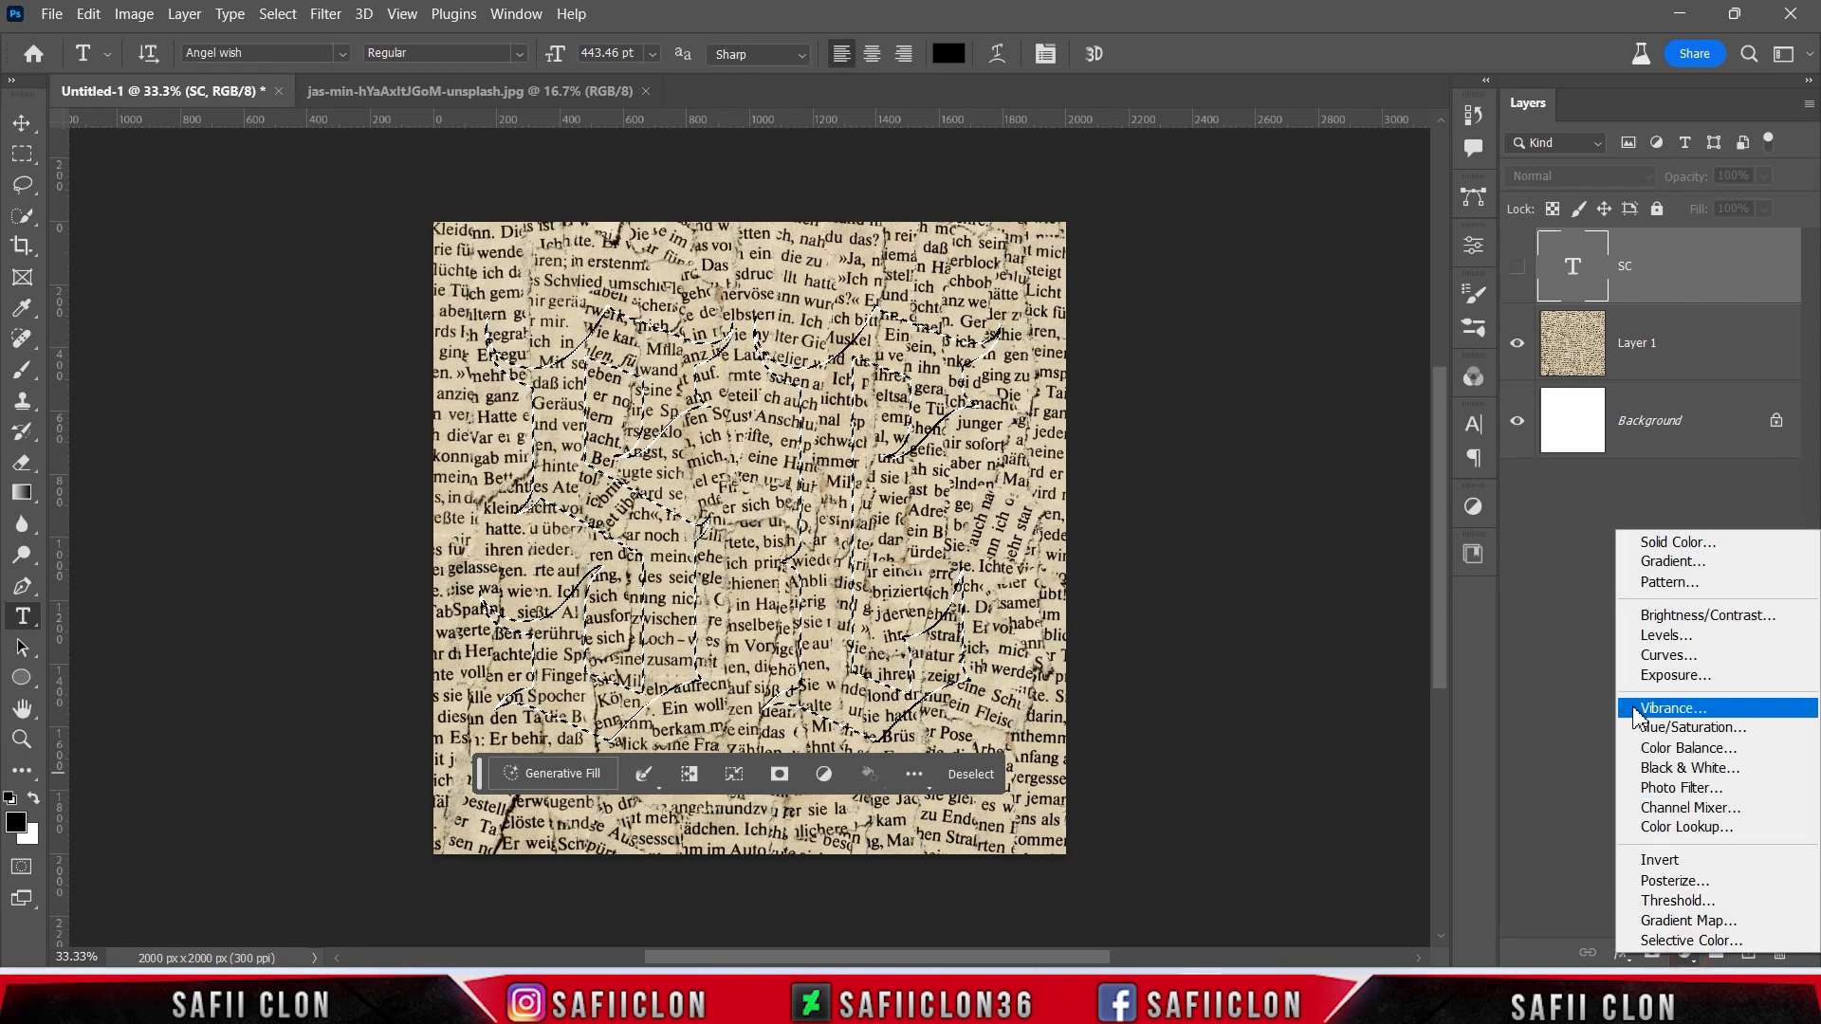
{"action": "left_click", "coordinate": [1662, 543]}
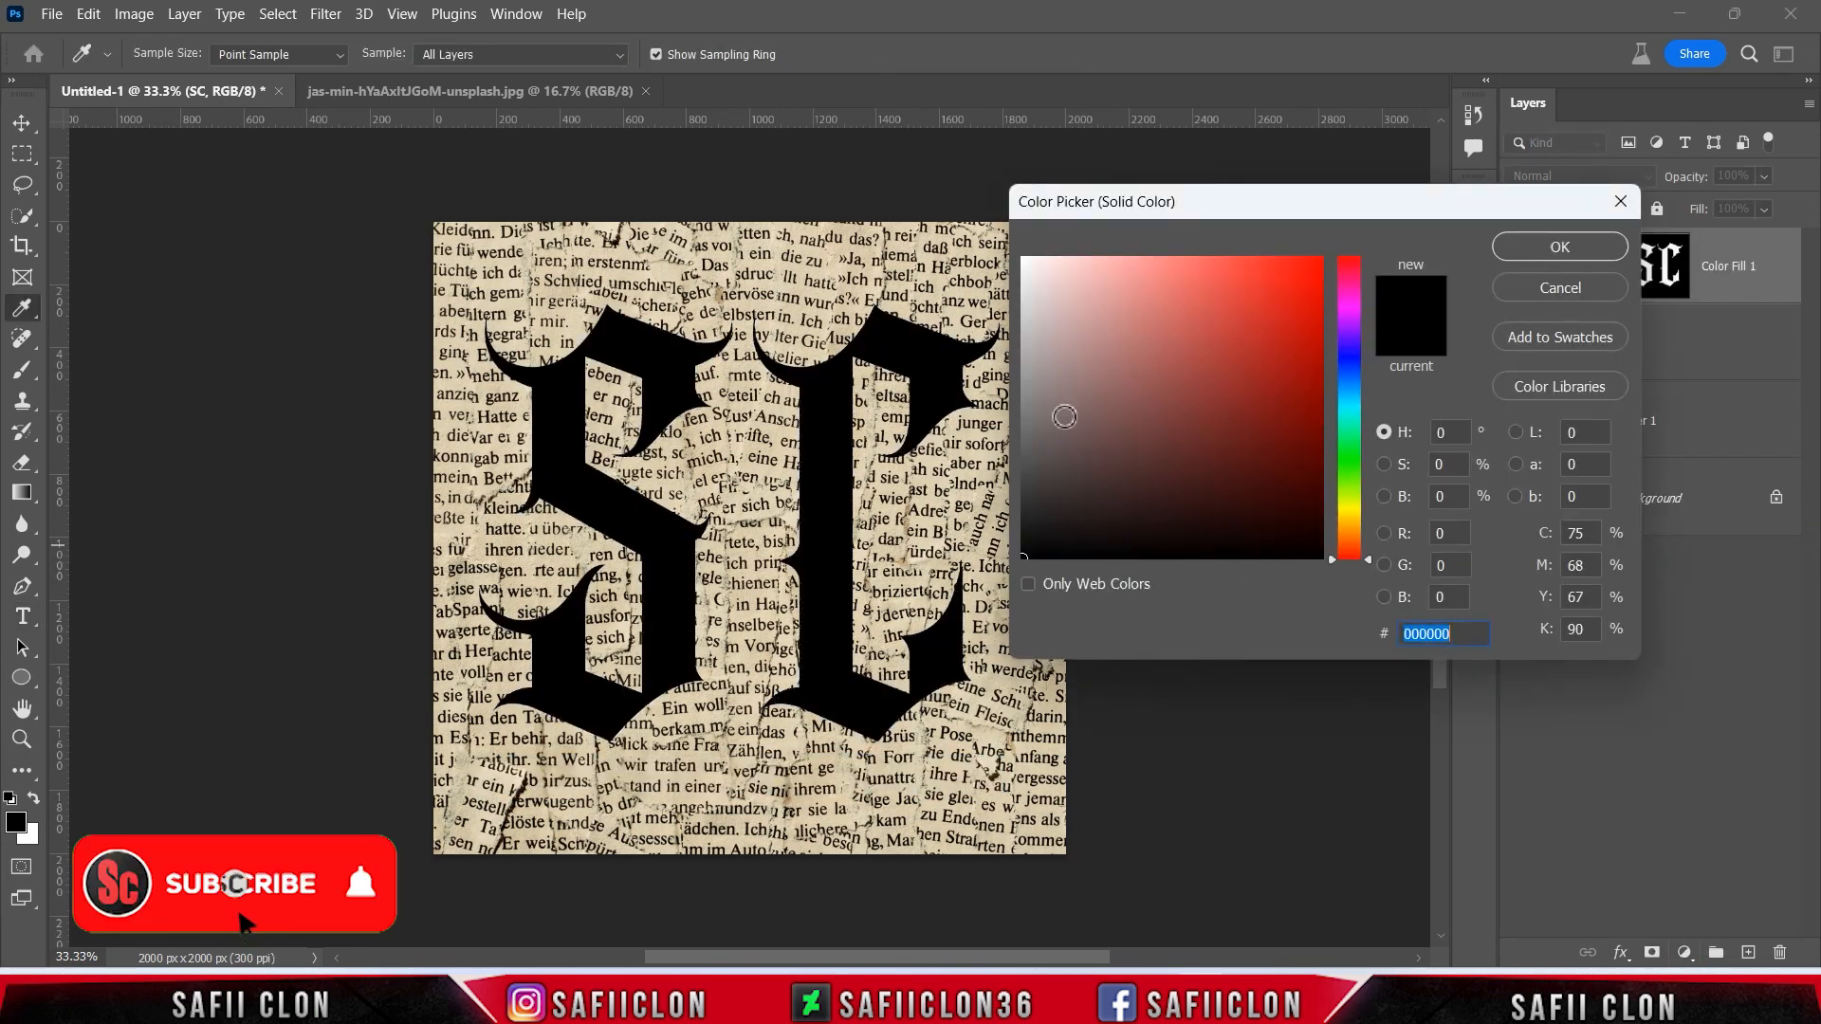
{"action": "mouse_move", "coordinate": [1057, 386]}
{"action": "left_mouse_down"}
{"action": "mouse_move", "coordinate": [1024, 289]}
{"action": "mouse_move", "coordinate": [1003, 285]}
{"action": "left_mouse_up"}
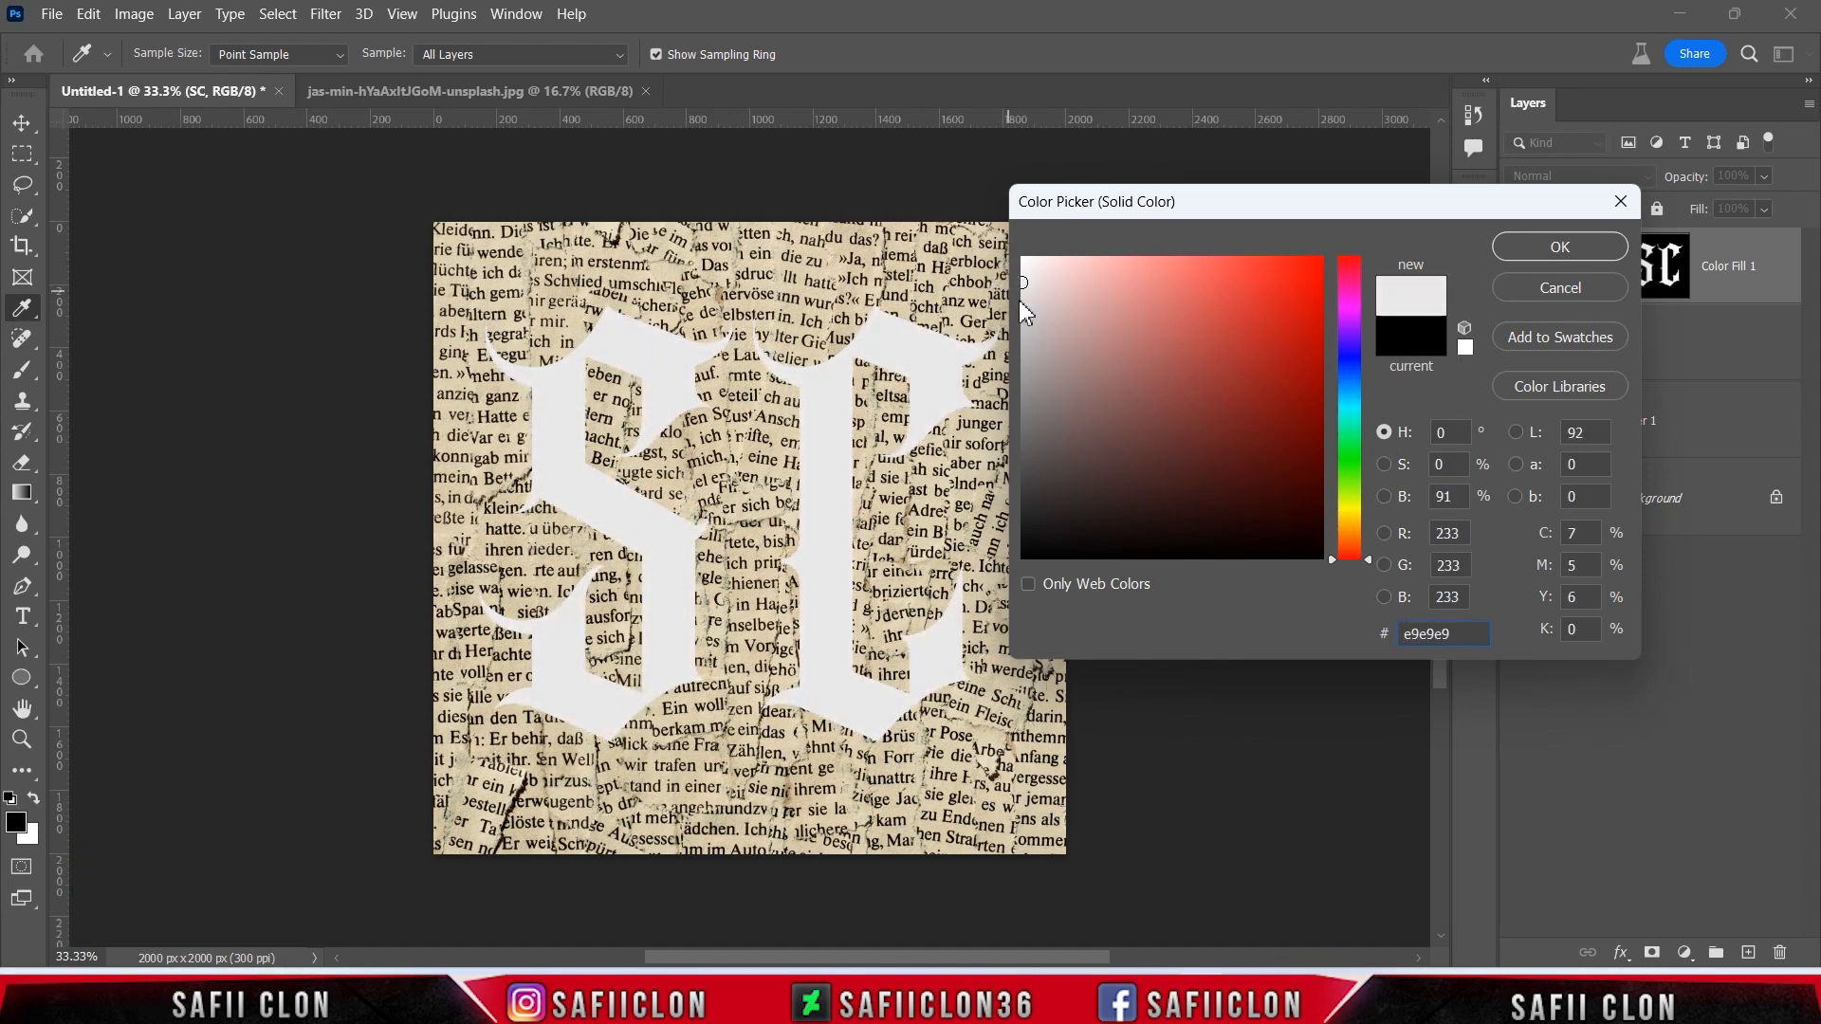
{"action": "left_click", "coordinate": [1574, 249]}
{"action": "left_click", "coordinate": [1517, 271]}
{"action": "left_click", "coordinate": [1517, 270]}
- Roughen the fill layer's mask in the Filter Gallery using Spatter with Spray Radius 17 and Smoothness 5
{"action": "left_click", "coordinate": [1674, 272]}
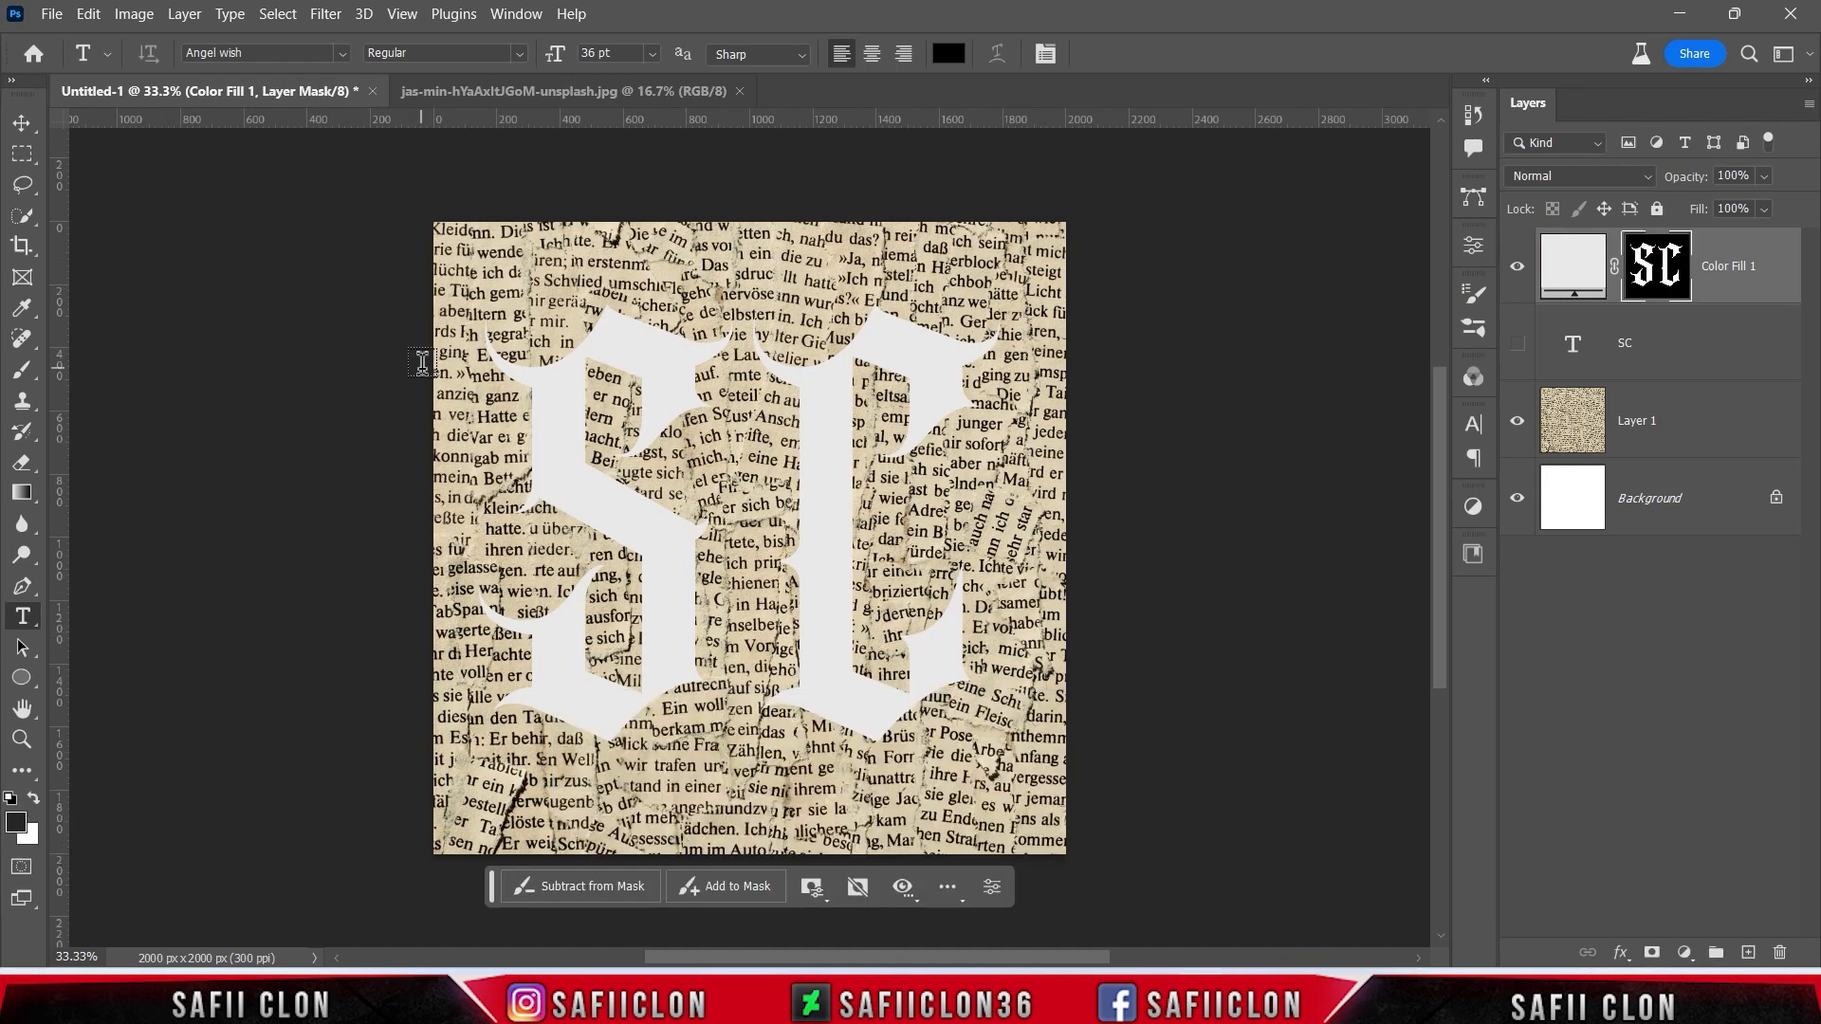
{"action": "left_click", "coordinate": [325, 14]}
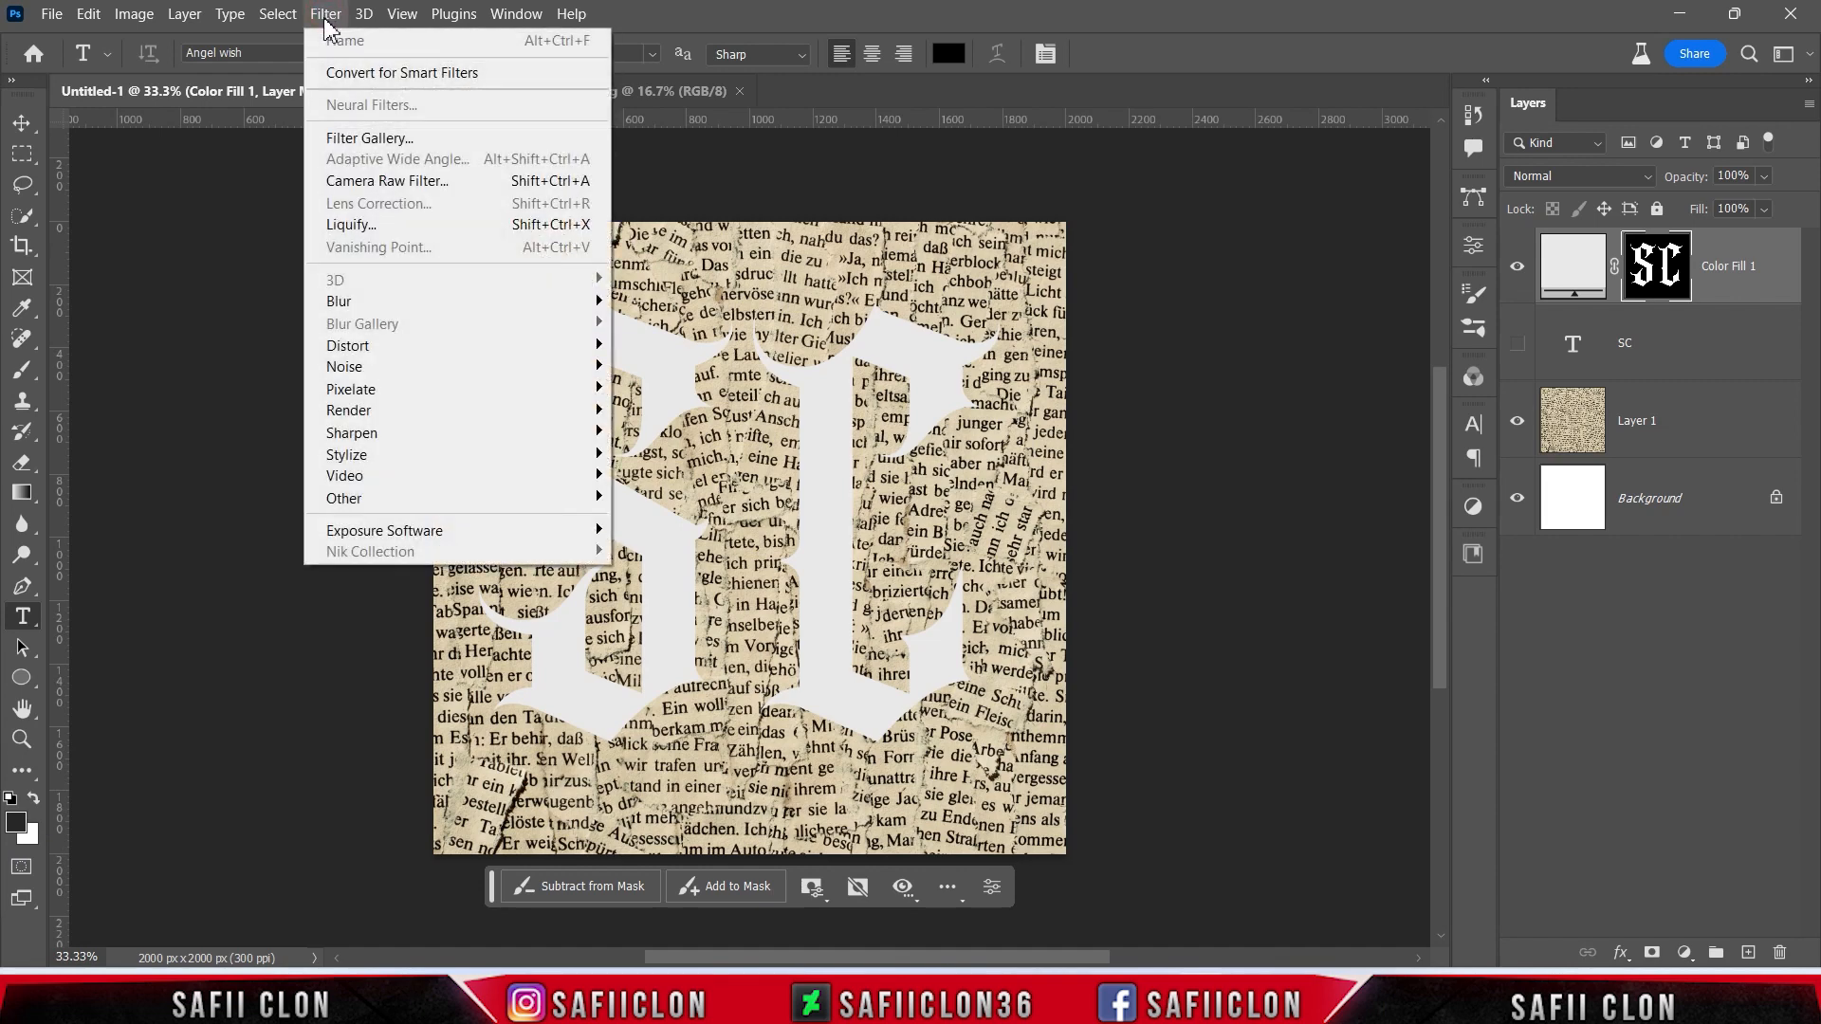
{"action": "left_click", "coordinate": [425, 139]}
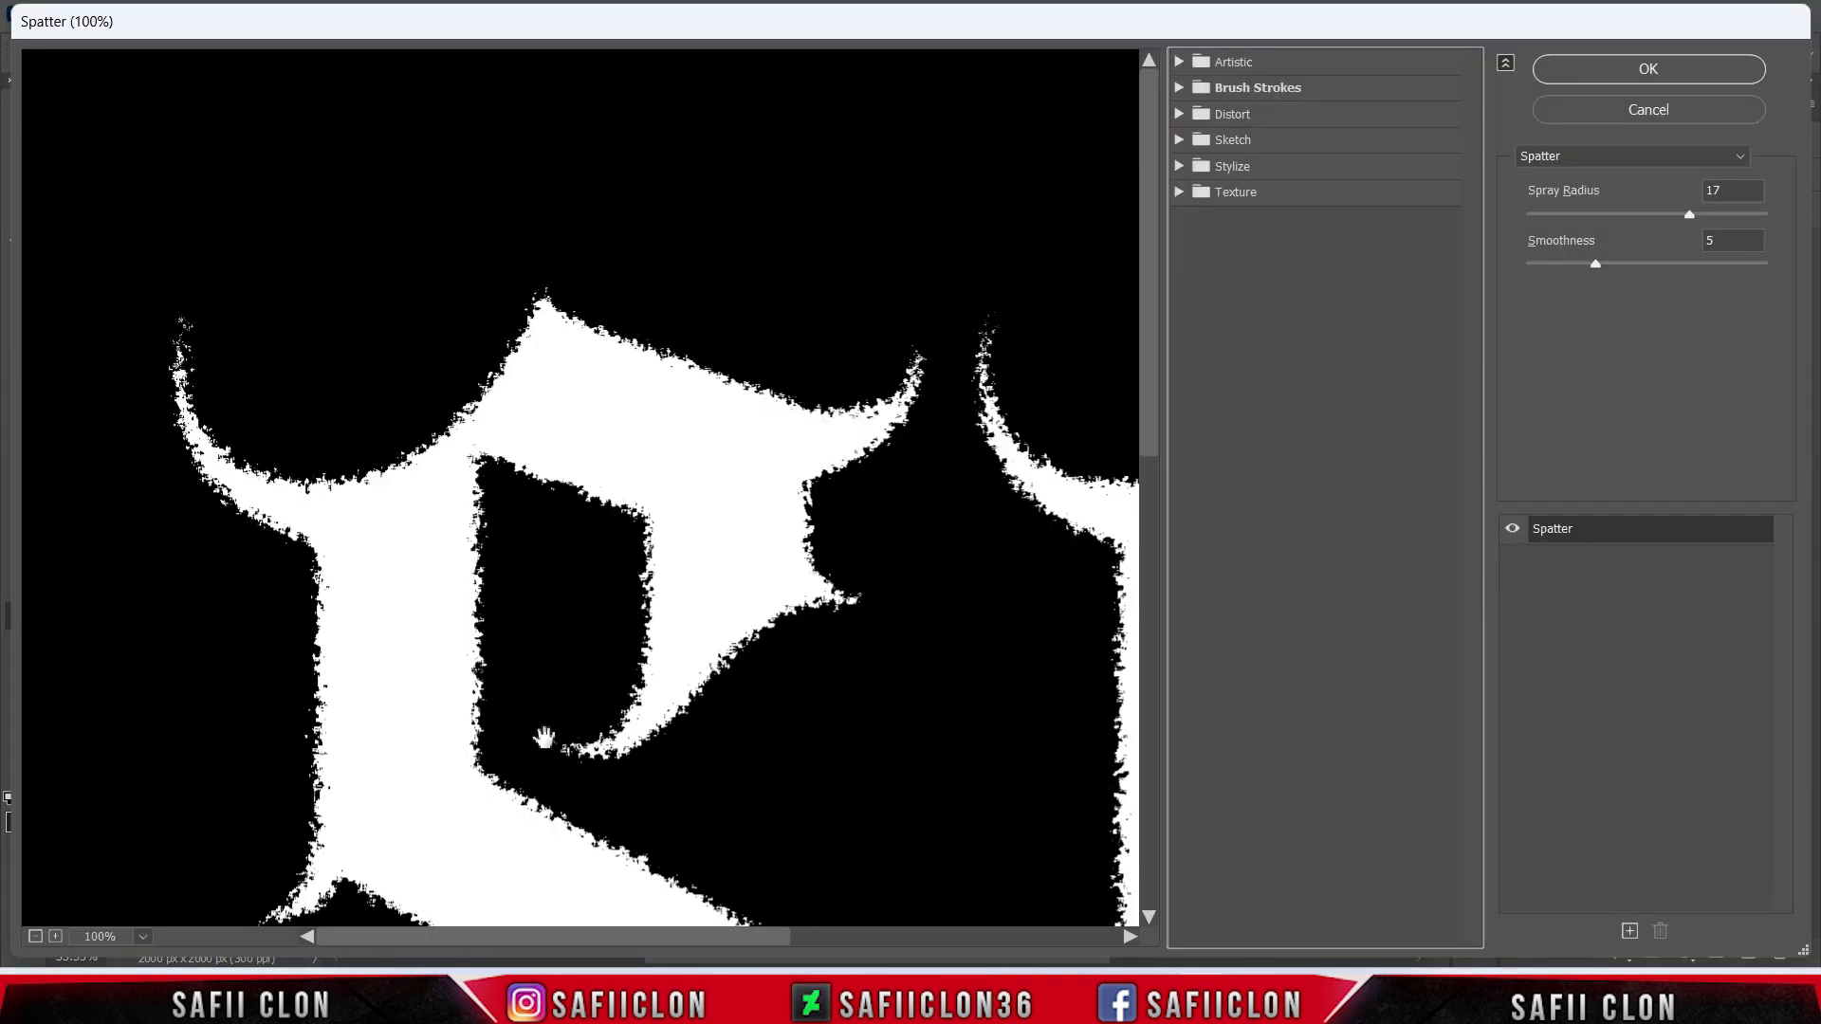
{"action": "left_click", "coordinate": [35, 936]}
{"action": "left_click", "coordinate": [35, 936]}
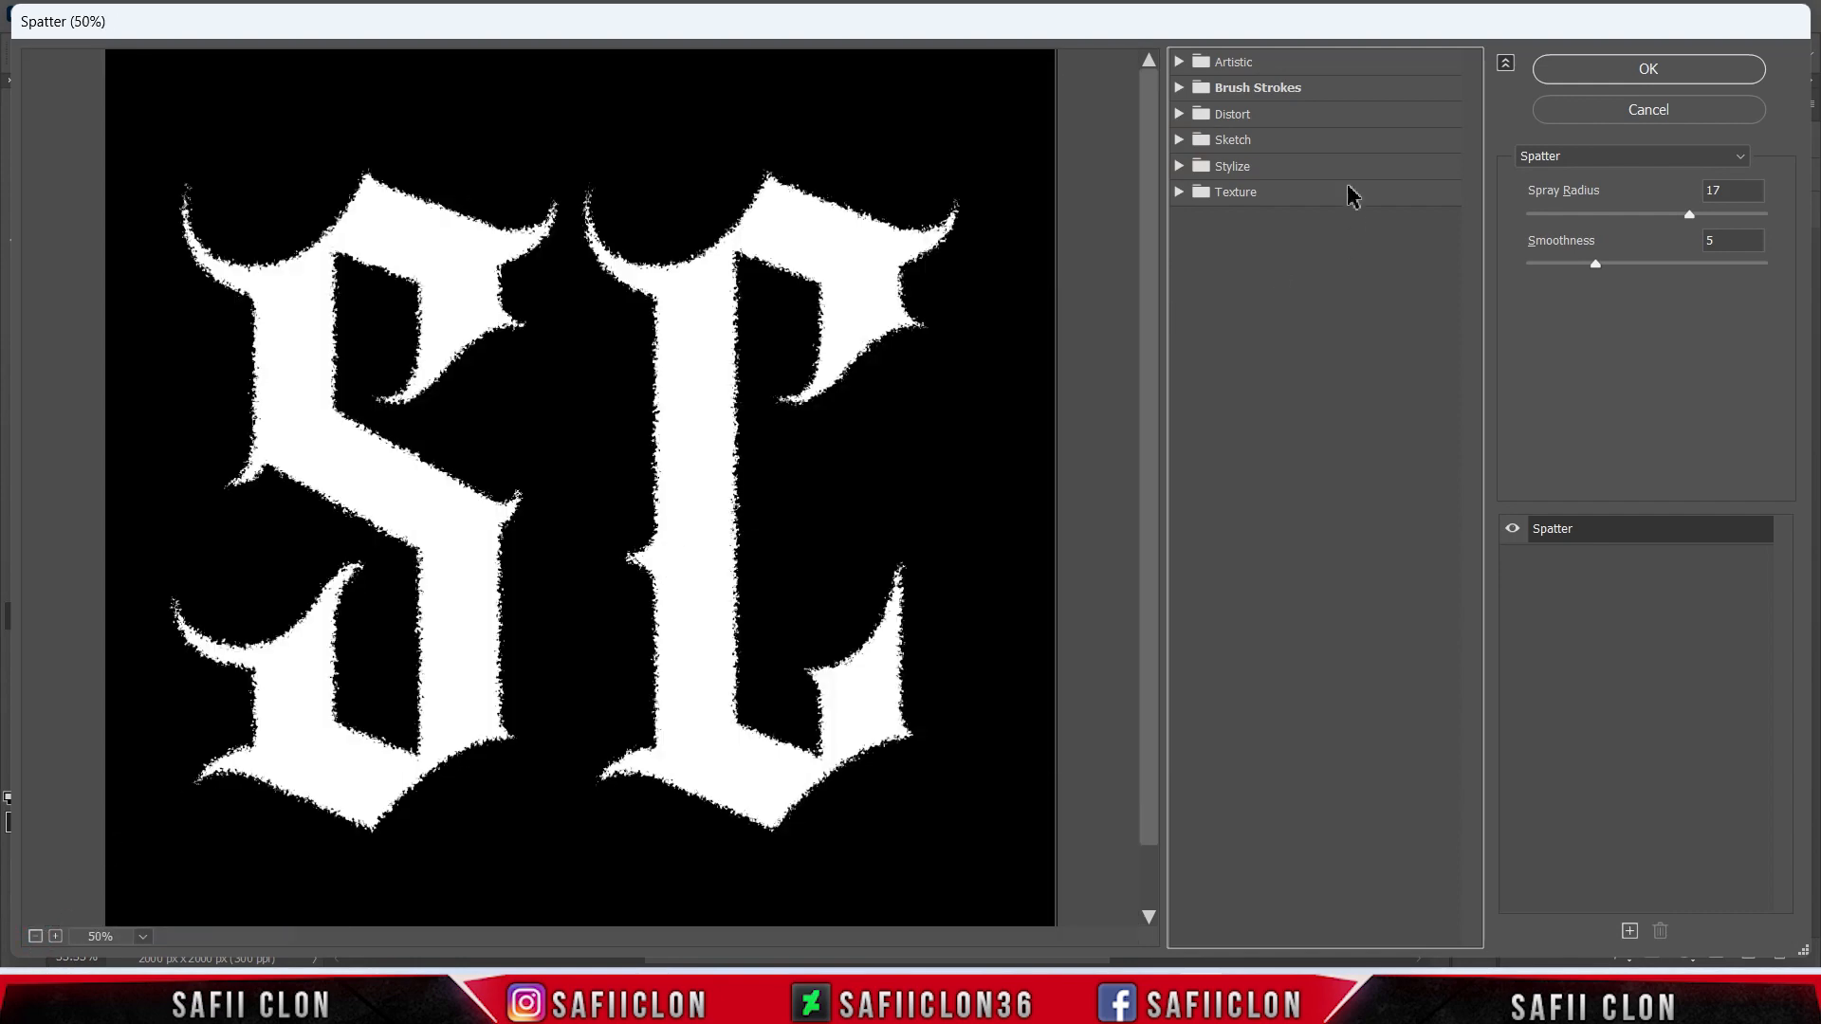
{"action": "left_click", "coordinate": [1301, 90]}
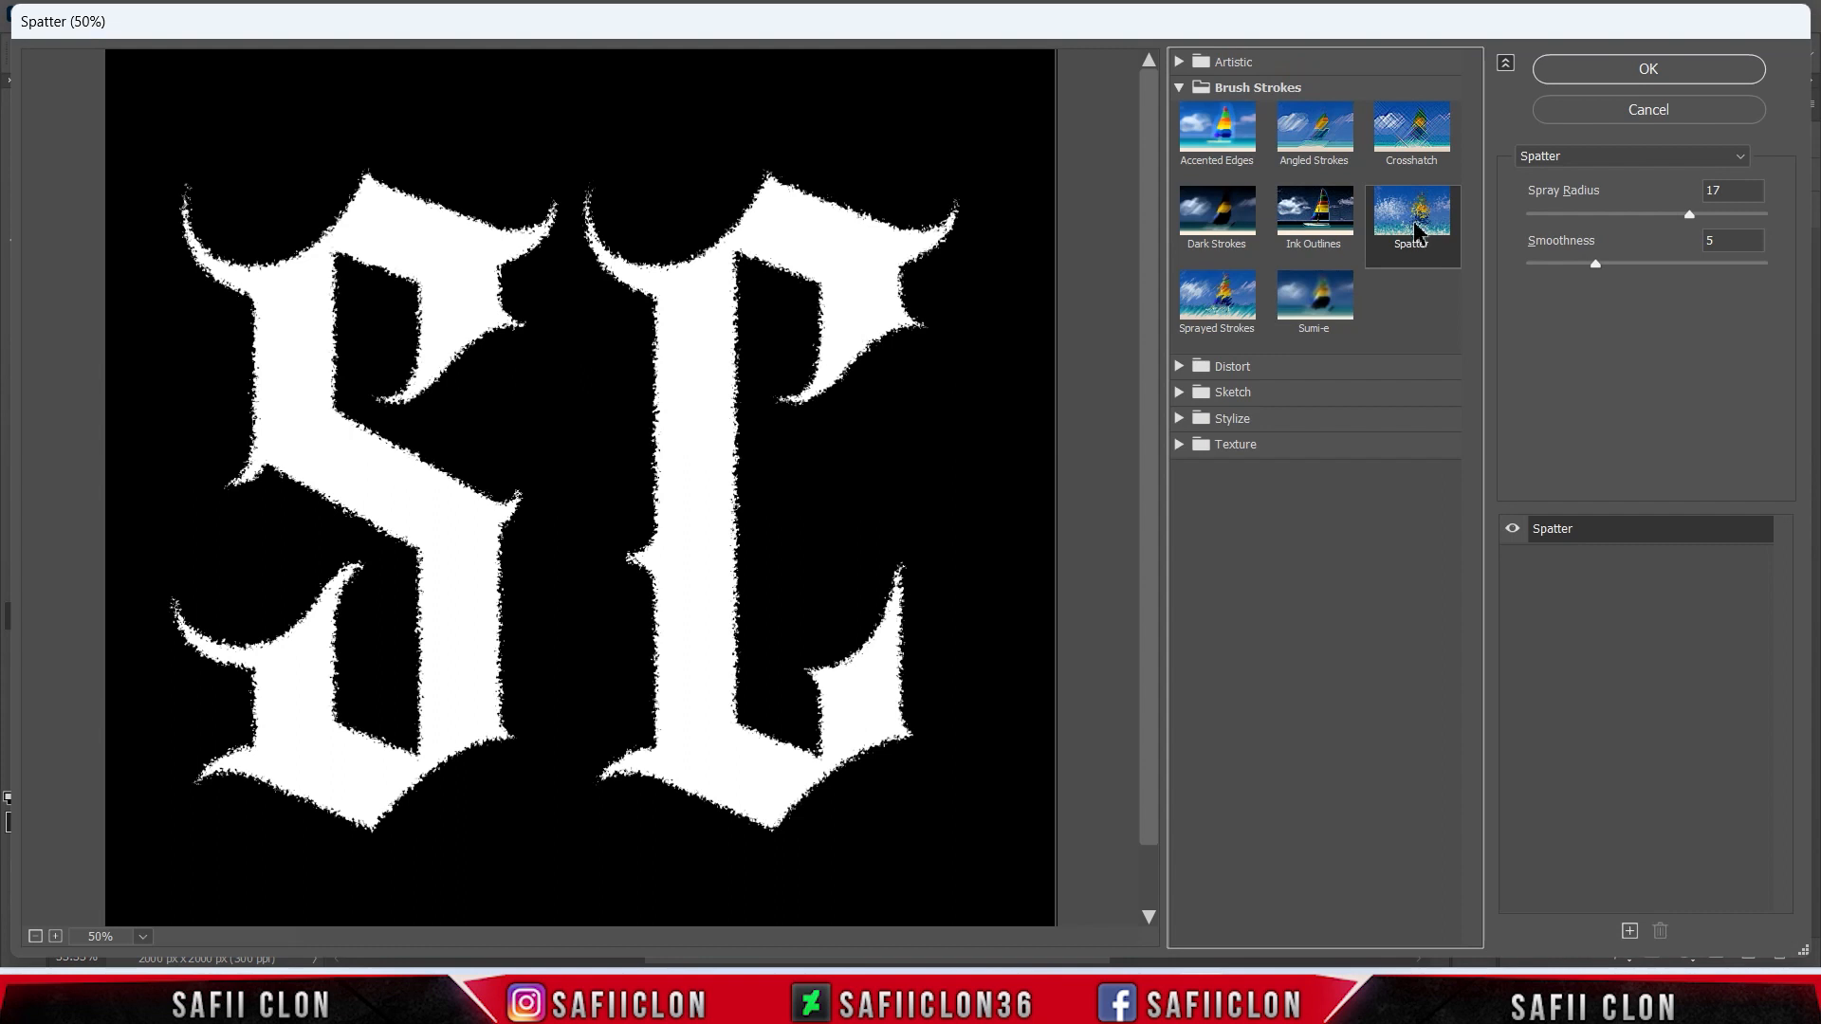
{"action": "left_click_drag", "start_coordinate": [1692, 213], "coordinate": [1704, 221]}
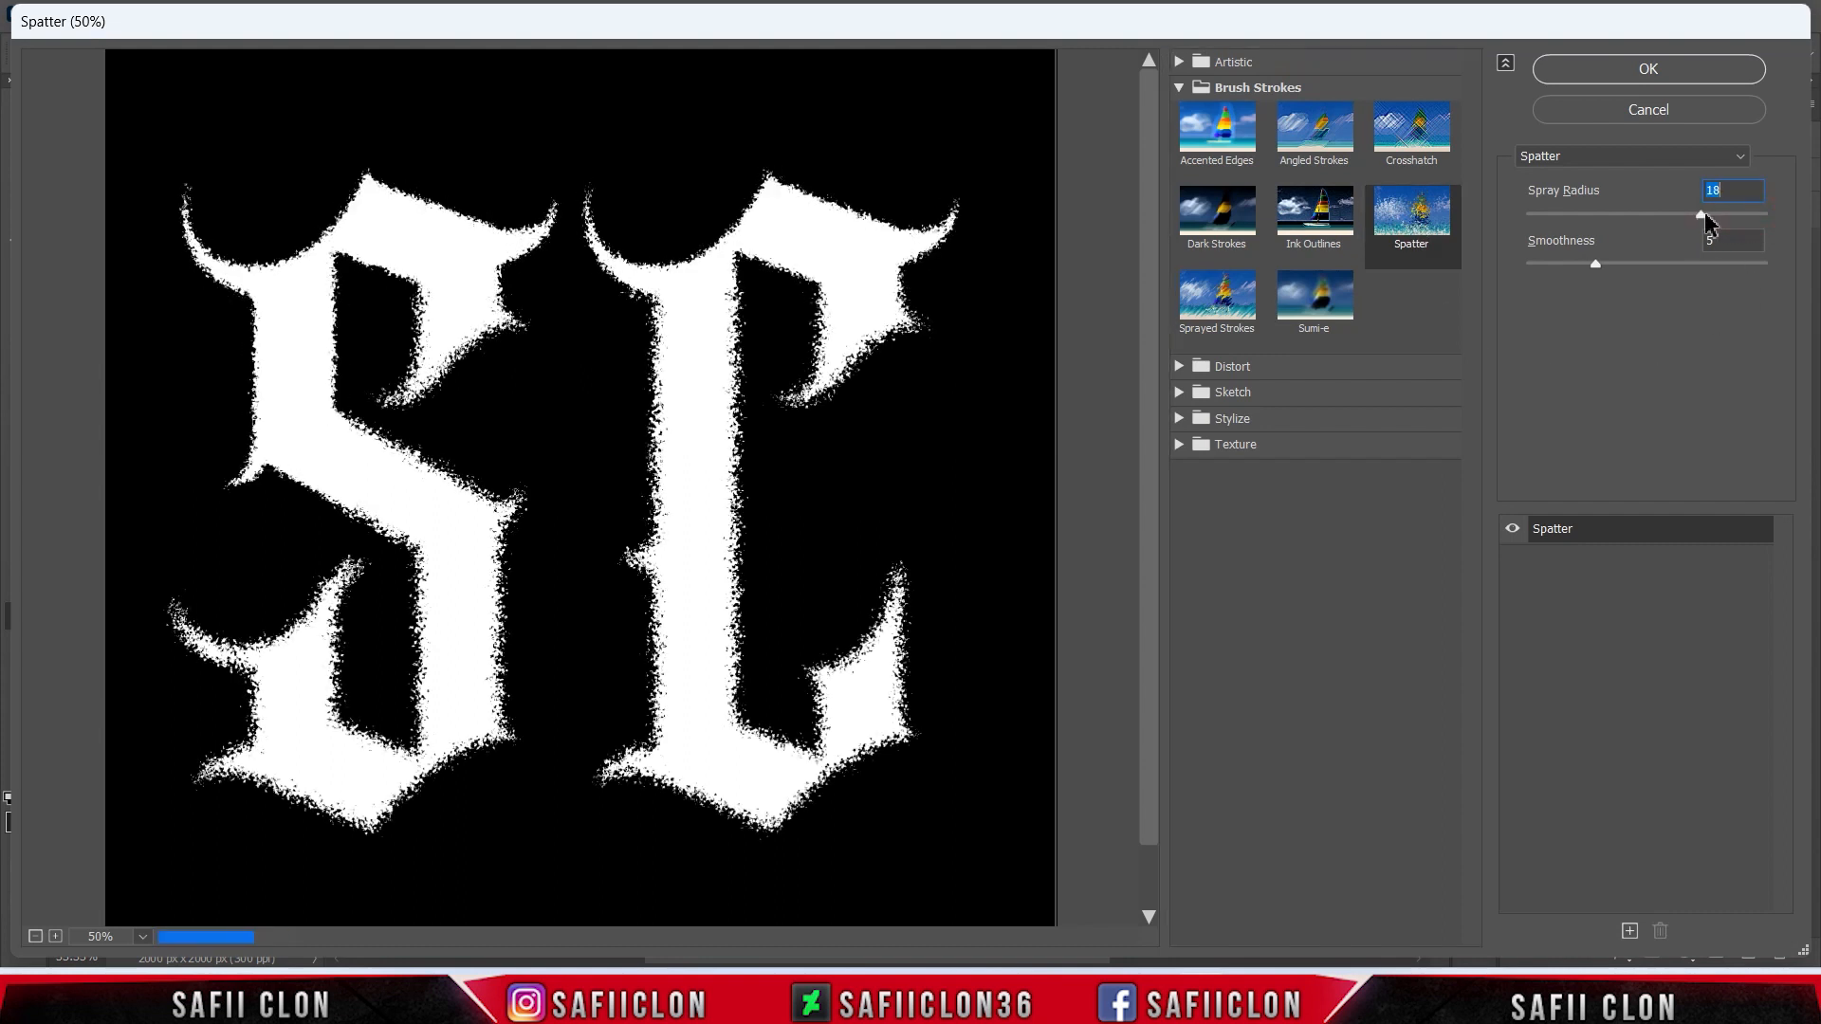
{"action": "left_click_drag", "start_coordinate": [1698, 216], "coordinate": [1683, 212]}
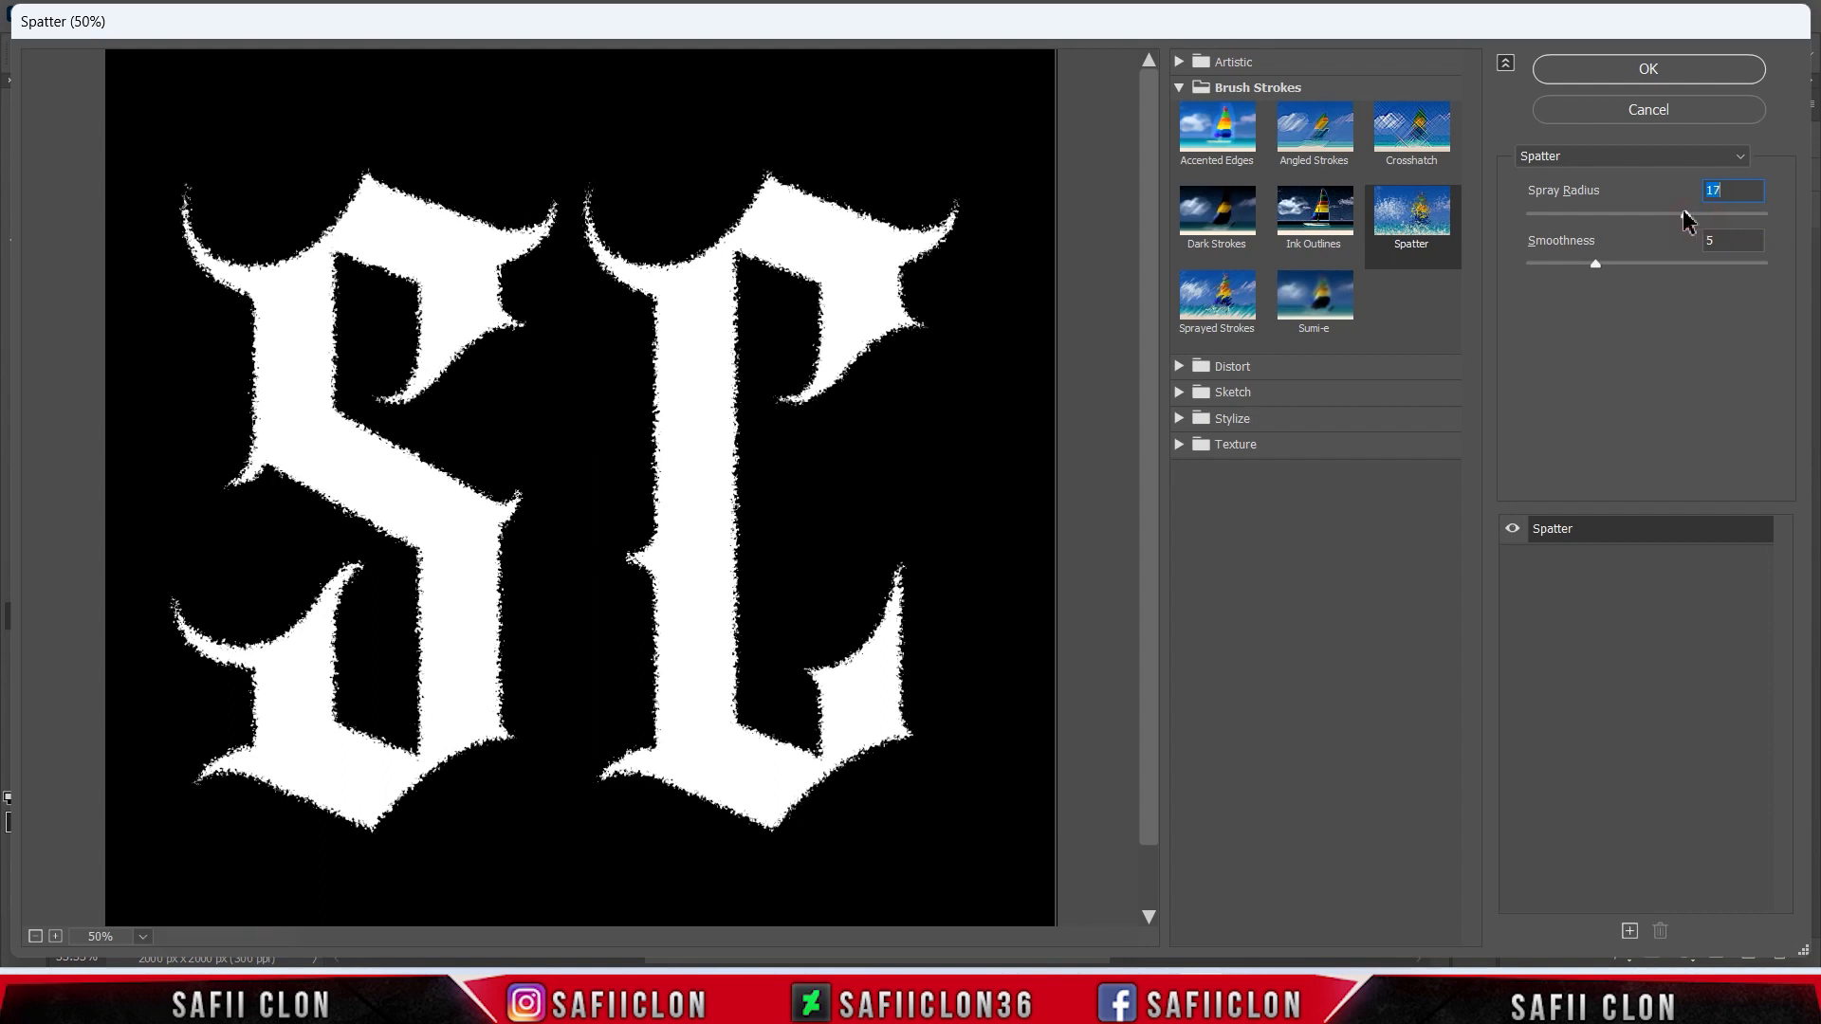
{"action": "left_click", "coordinate": [1597, 266]}
- Stack a Stamp effect above Spatter with Light/Dark Balance 25 and Smoothness 3, and apply both to the mask
{"action": "left_click", "coordinate": [1630, 933]}
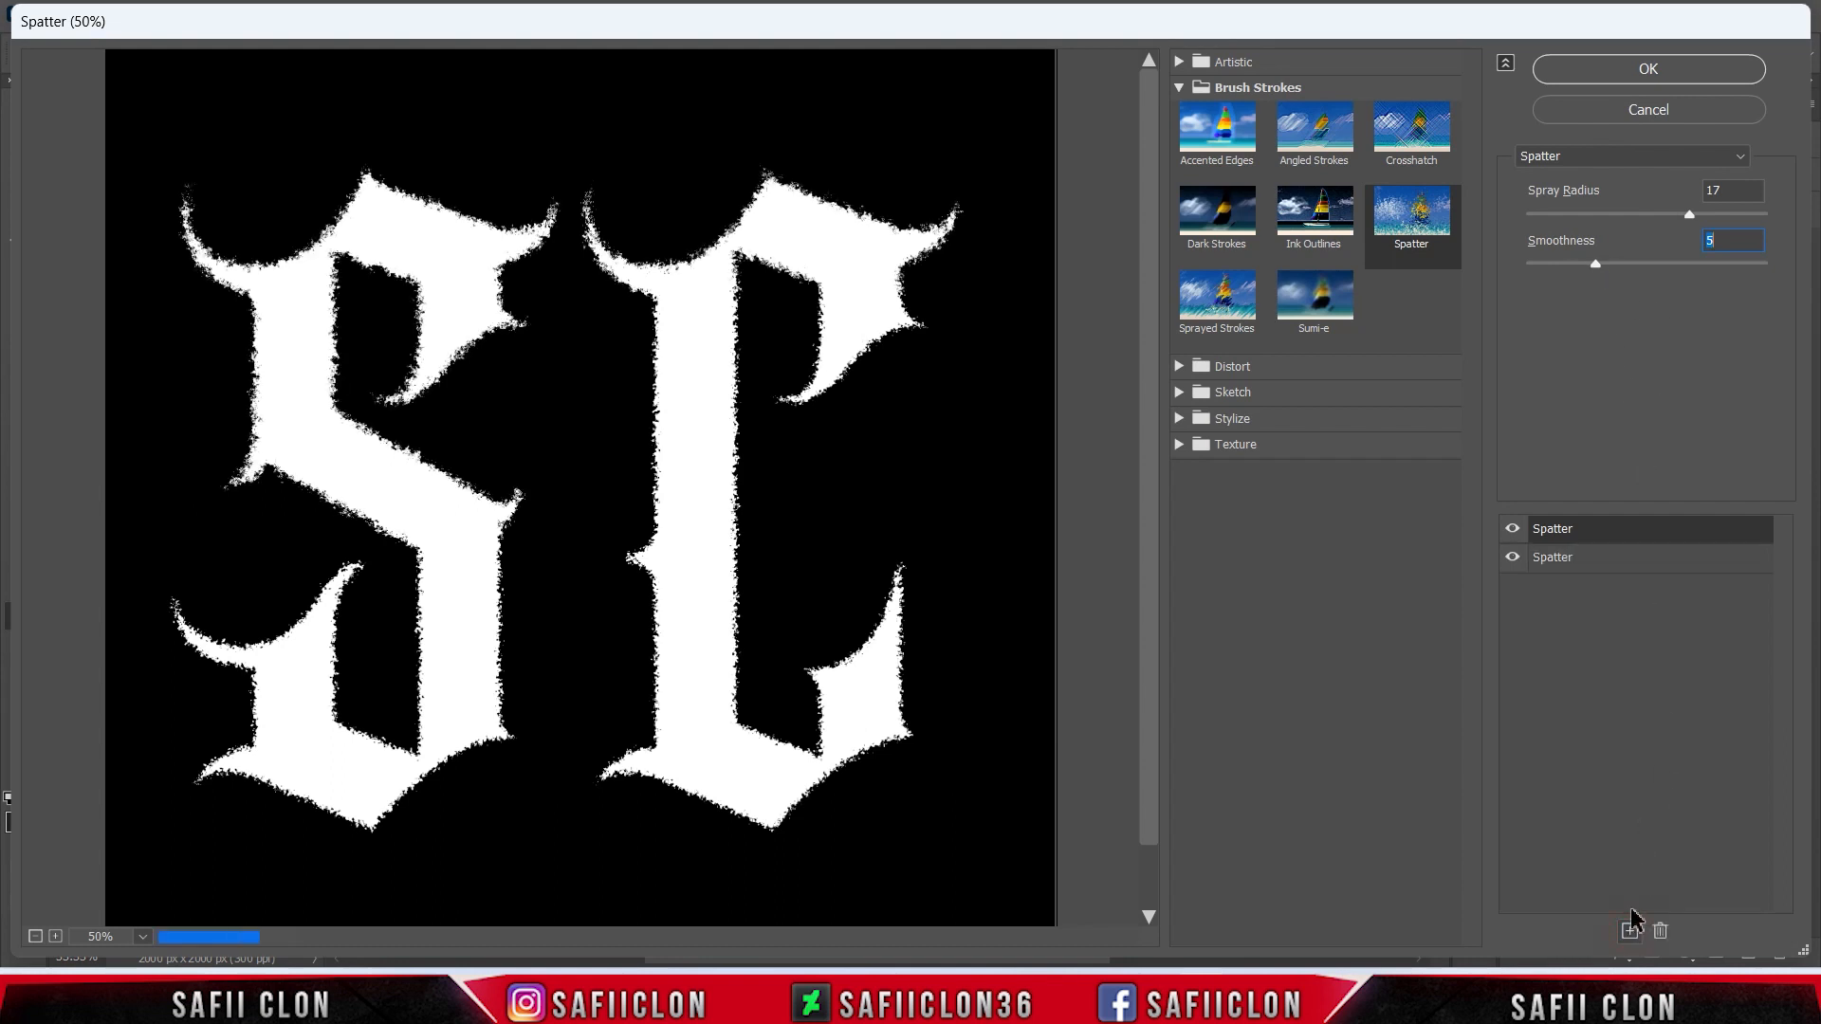
{"action": "left_click", "coordinate": [1188, 393]}
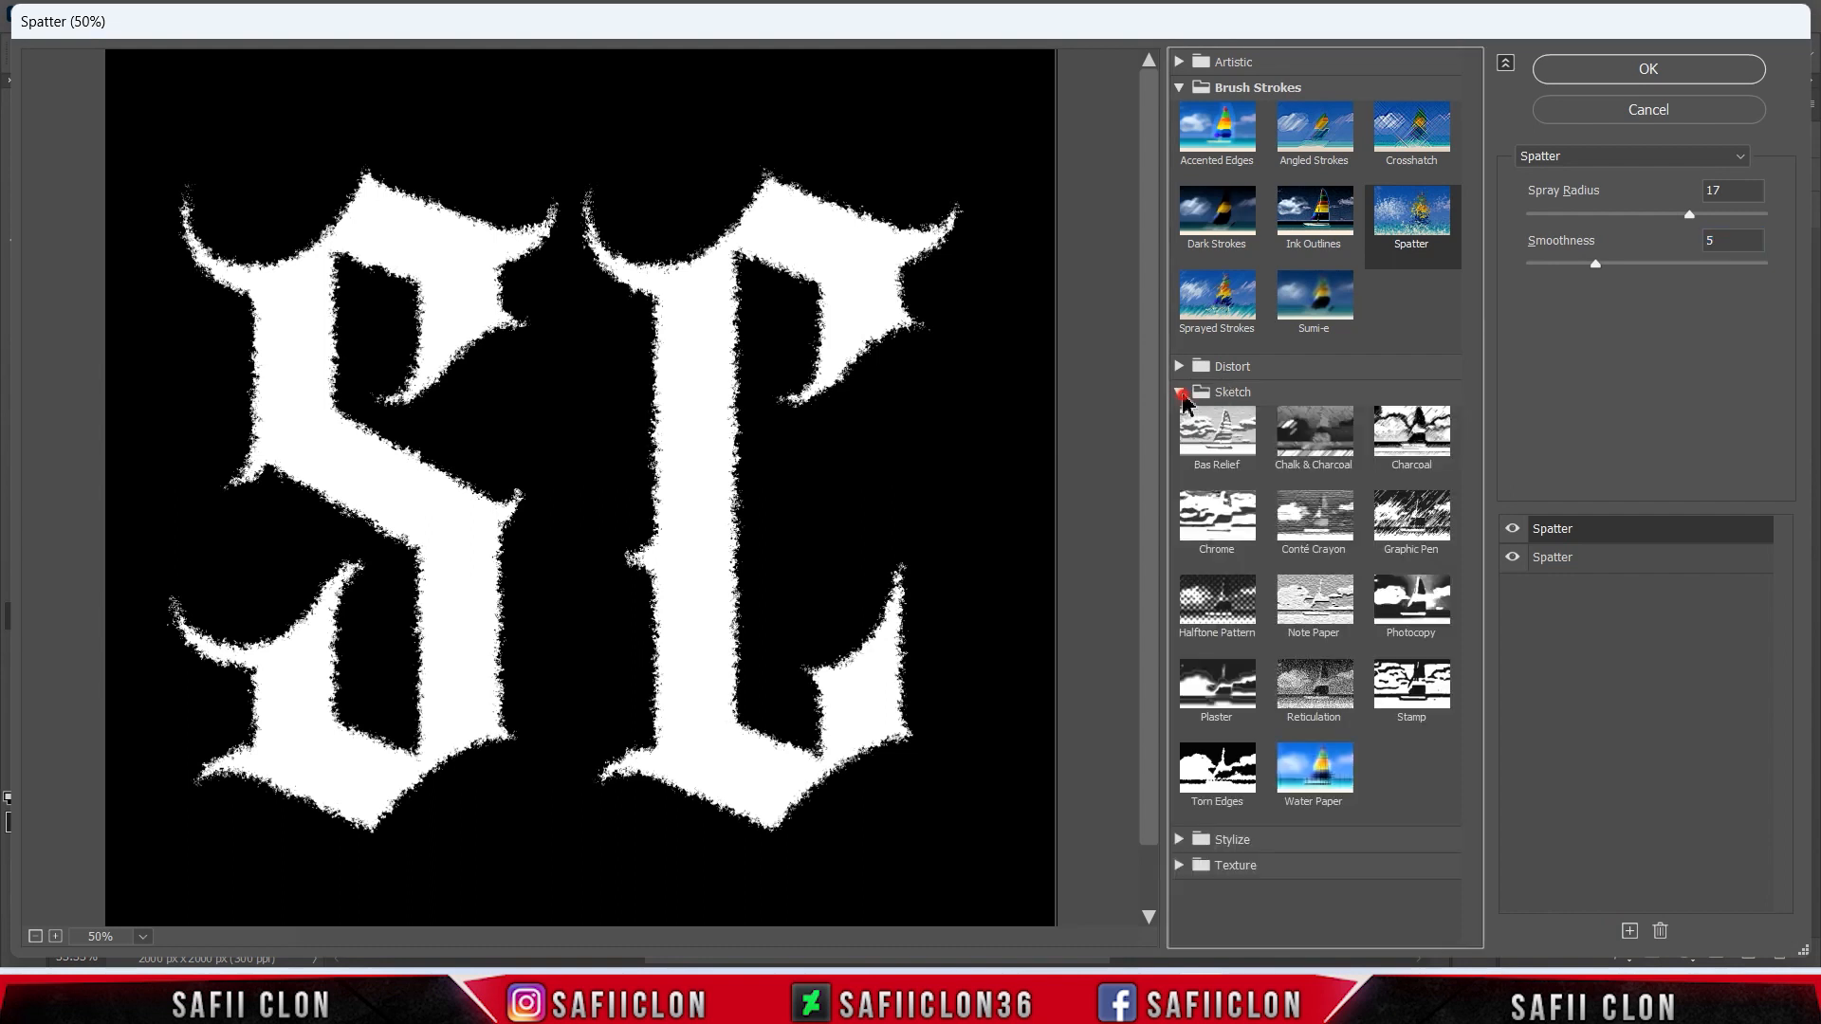
{"action": "left_click", "coordinate": [1424, 699]}
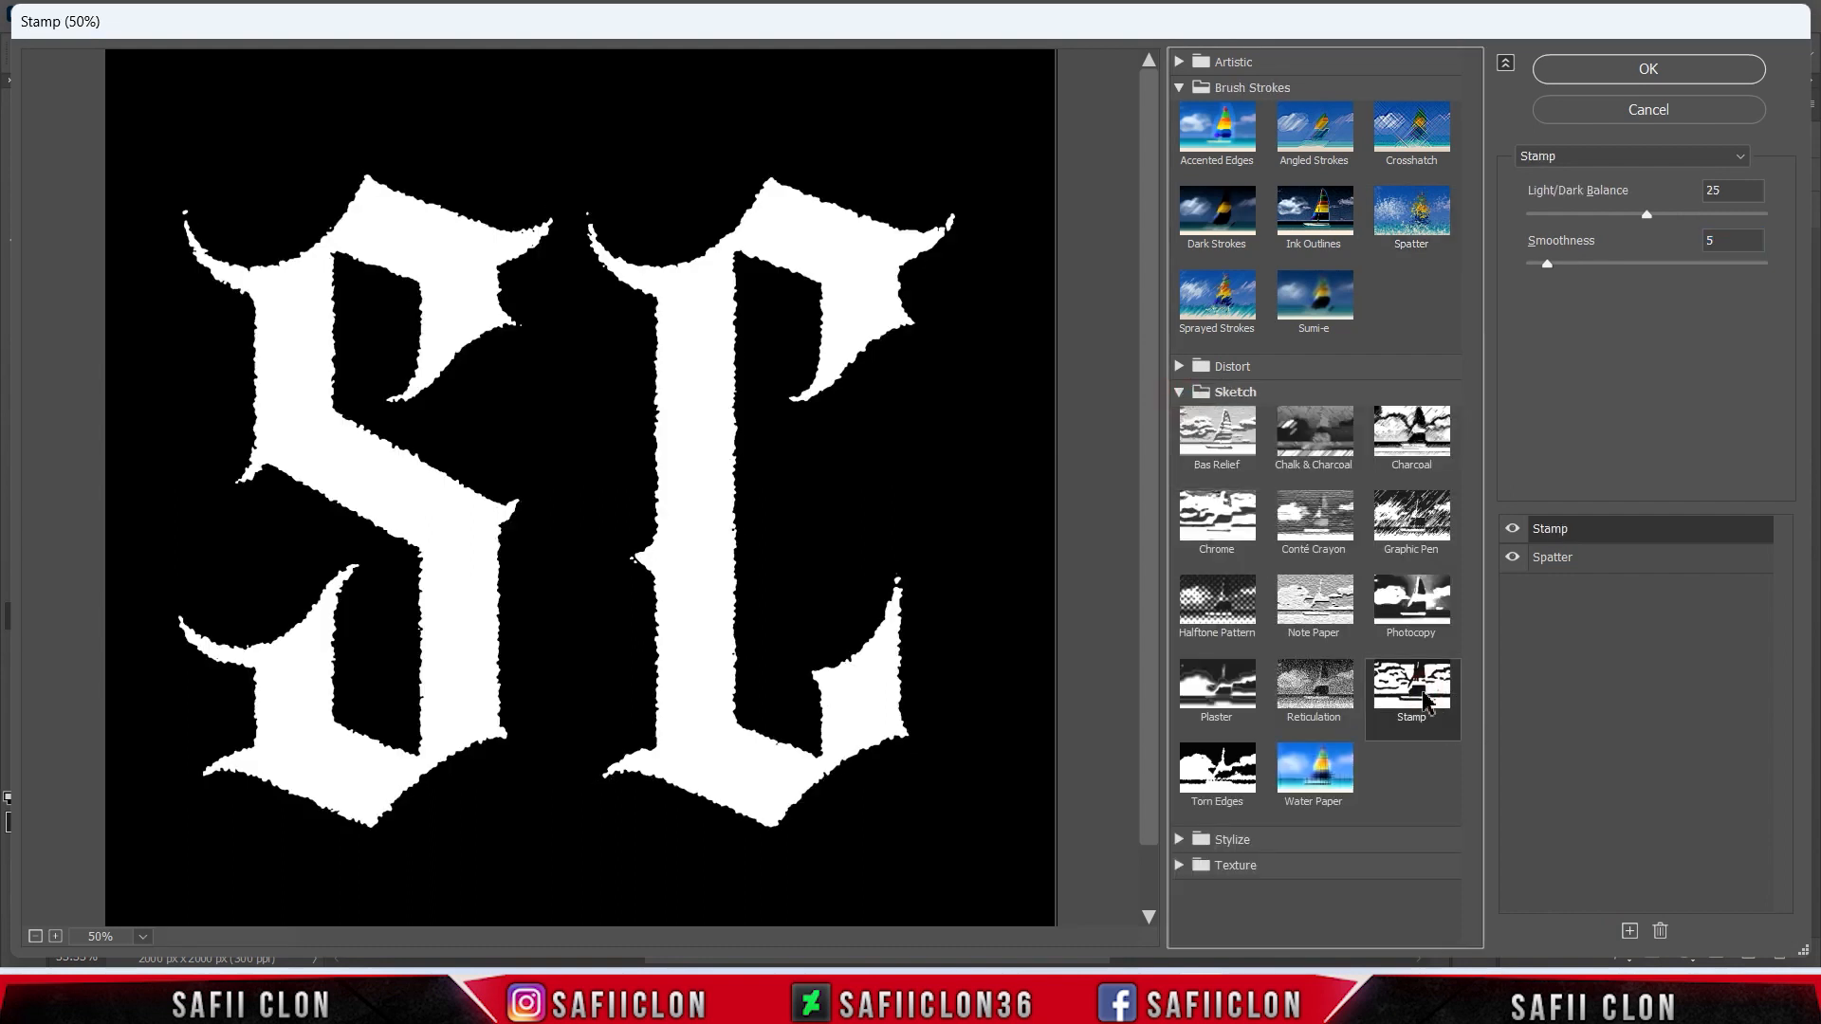
{"action": "left_click", "coordinate": [1647, 213]}
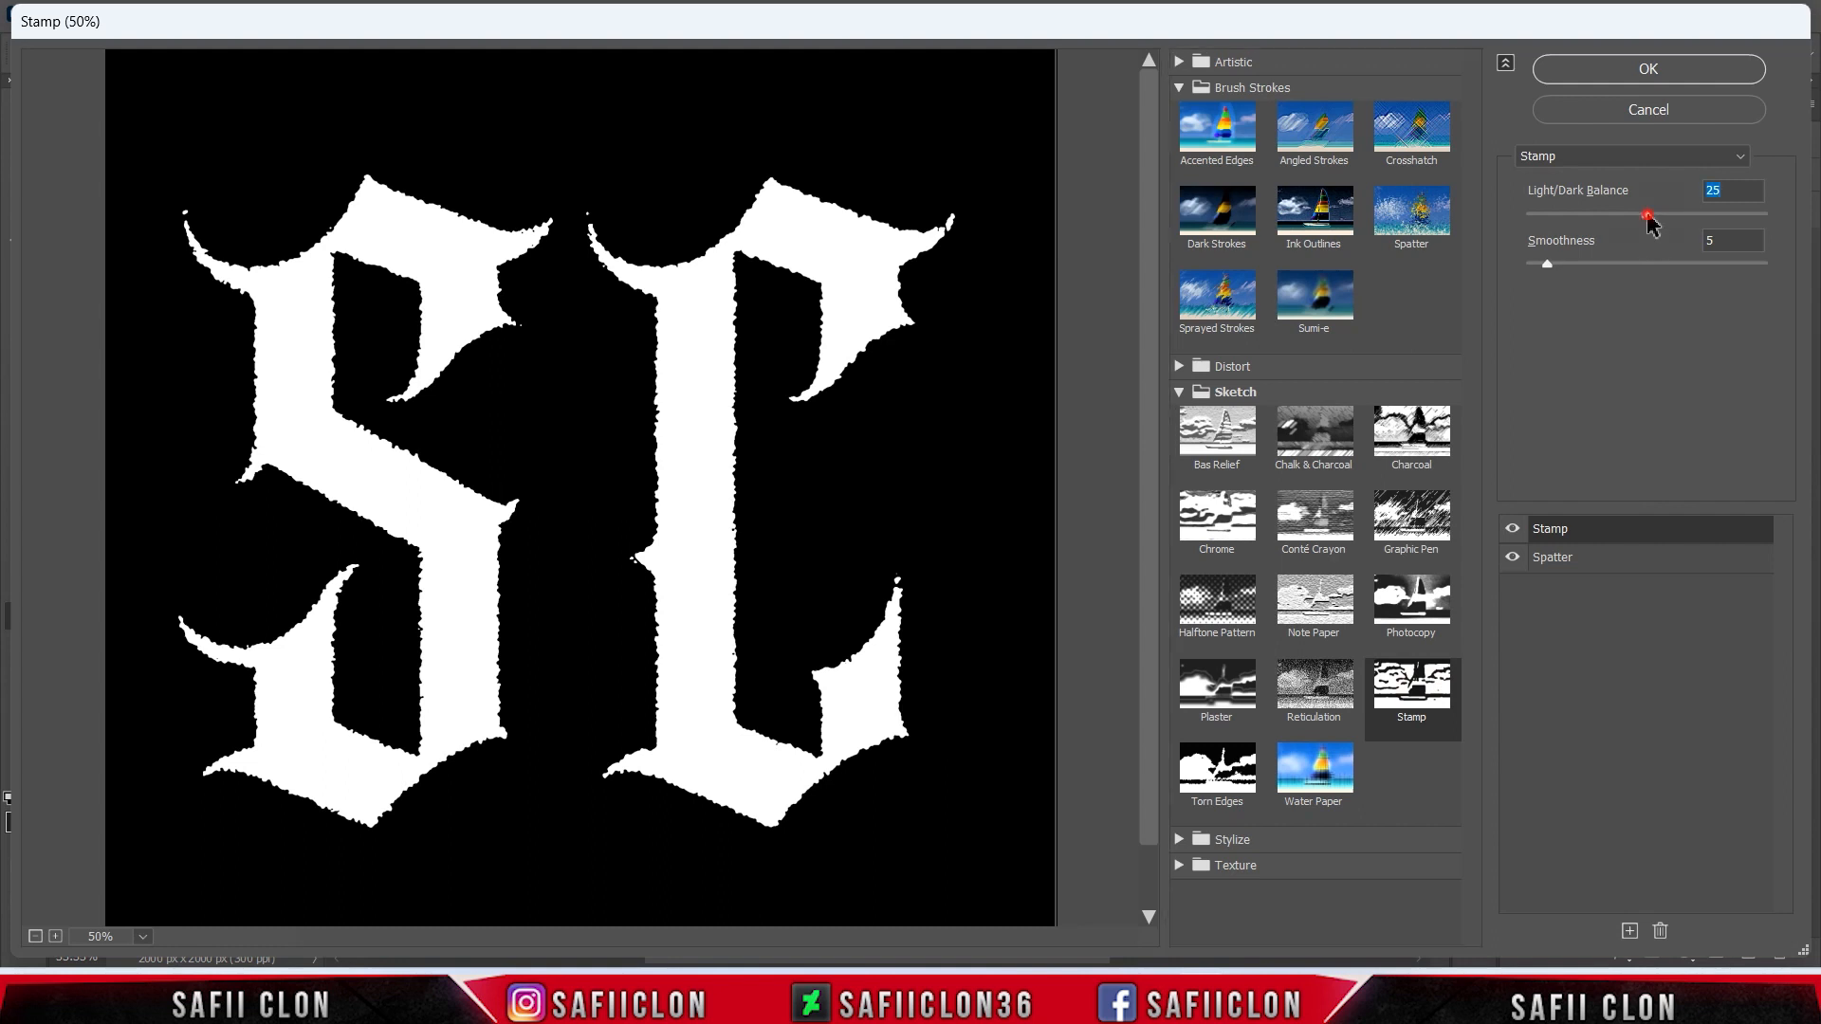
{"action": "mouse_move", "coordinate": [1564, 270]}
{"action": "left_mouse_down"}
{"action": "mouse_move", "coordinate": [1652, 262]}
{"action": "mouse_move", "coordinate": [1550, 265]}
{"action": "left_mouse_up"}
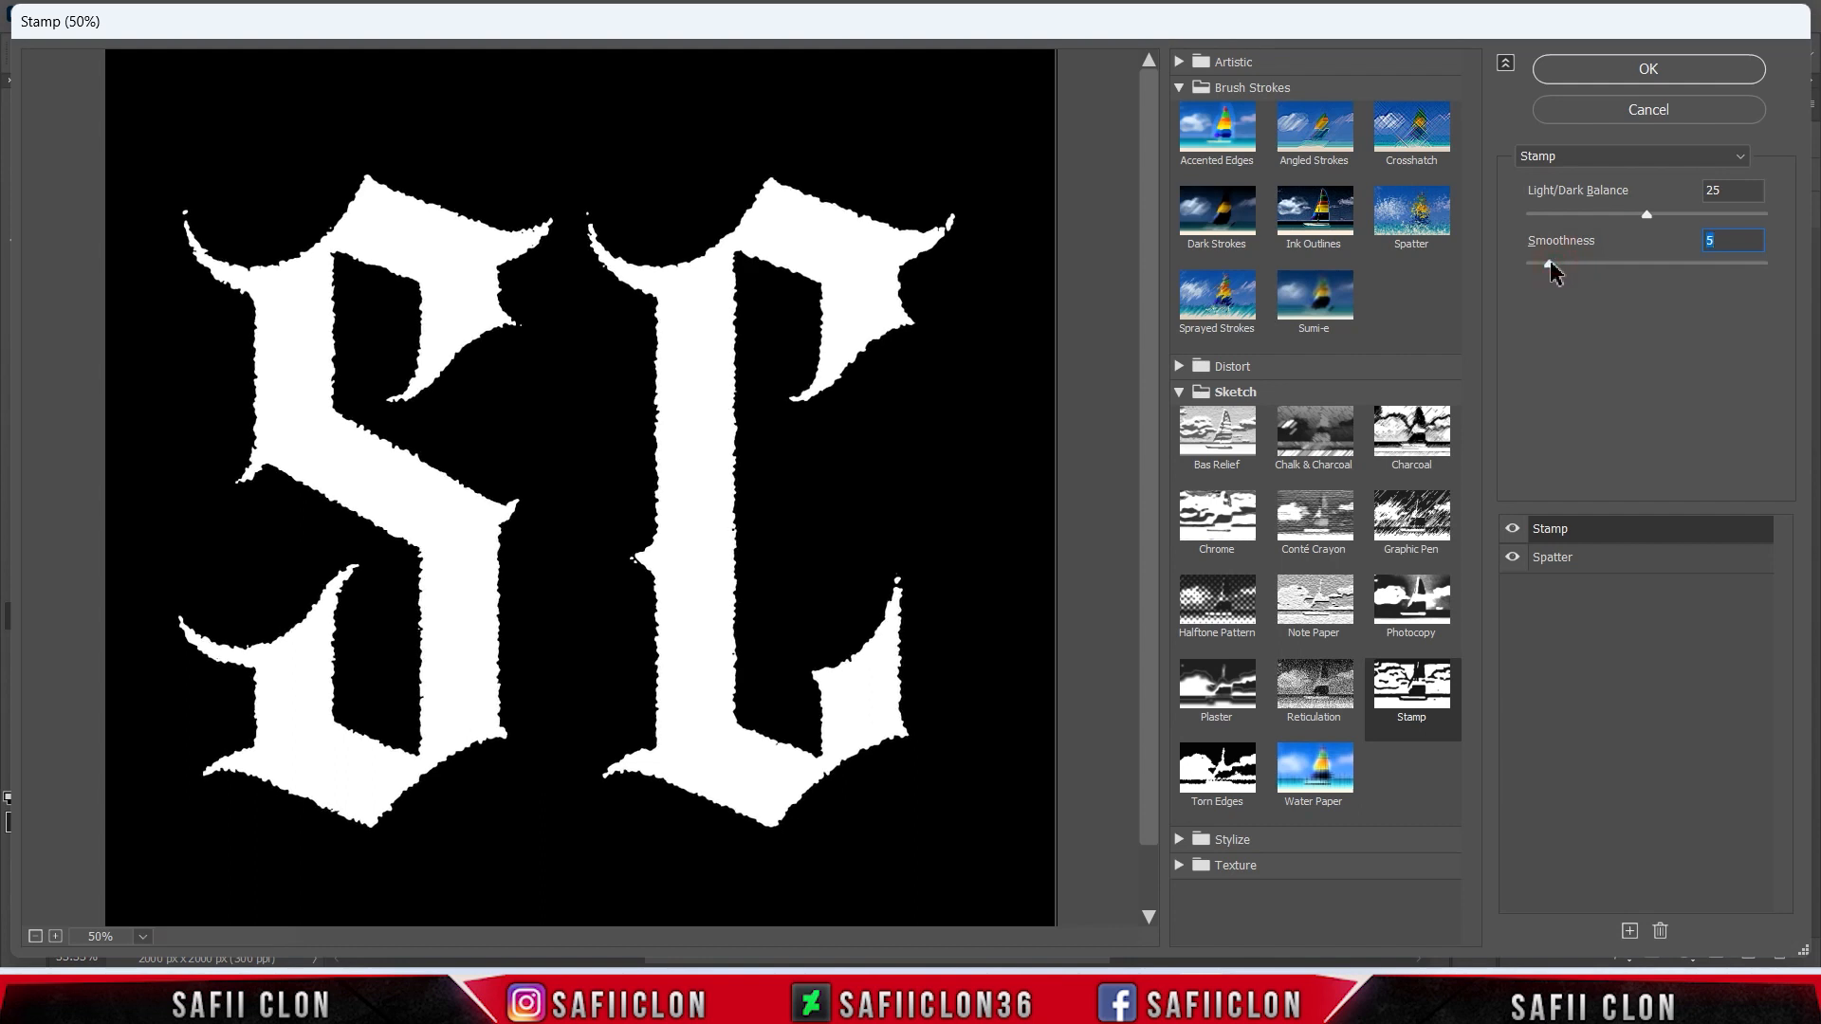
{"action": "left_click_drag", "start_coordinate": [1548, 265], "coordinate": [1539, 264]}
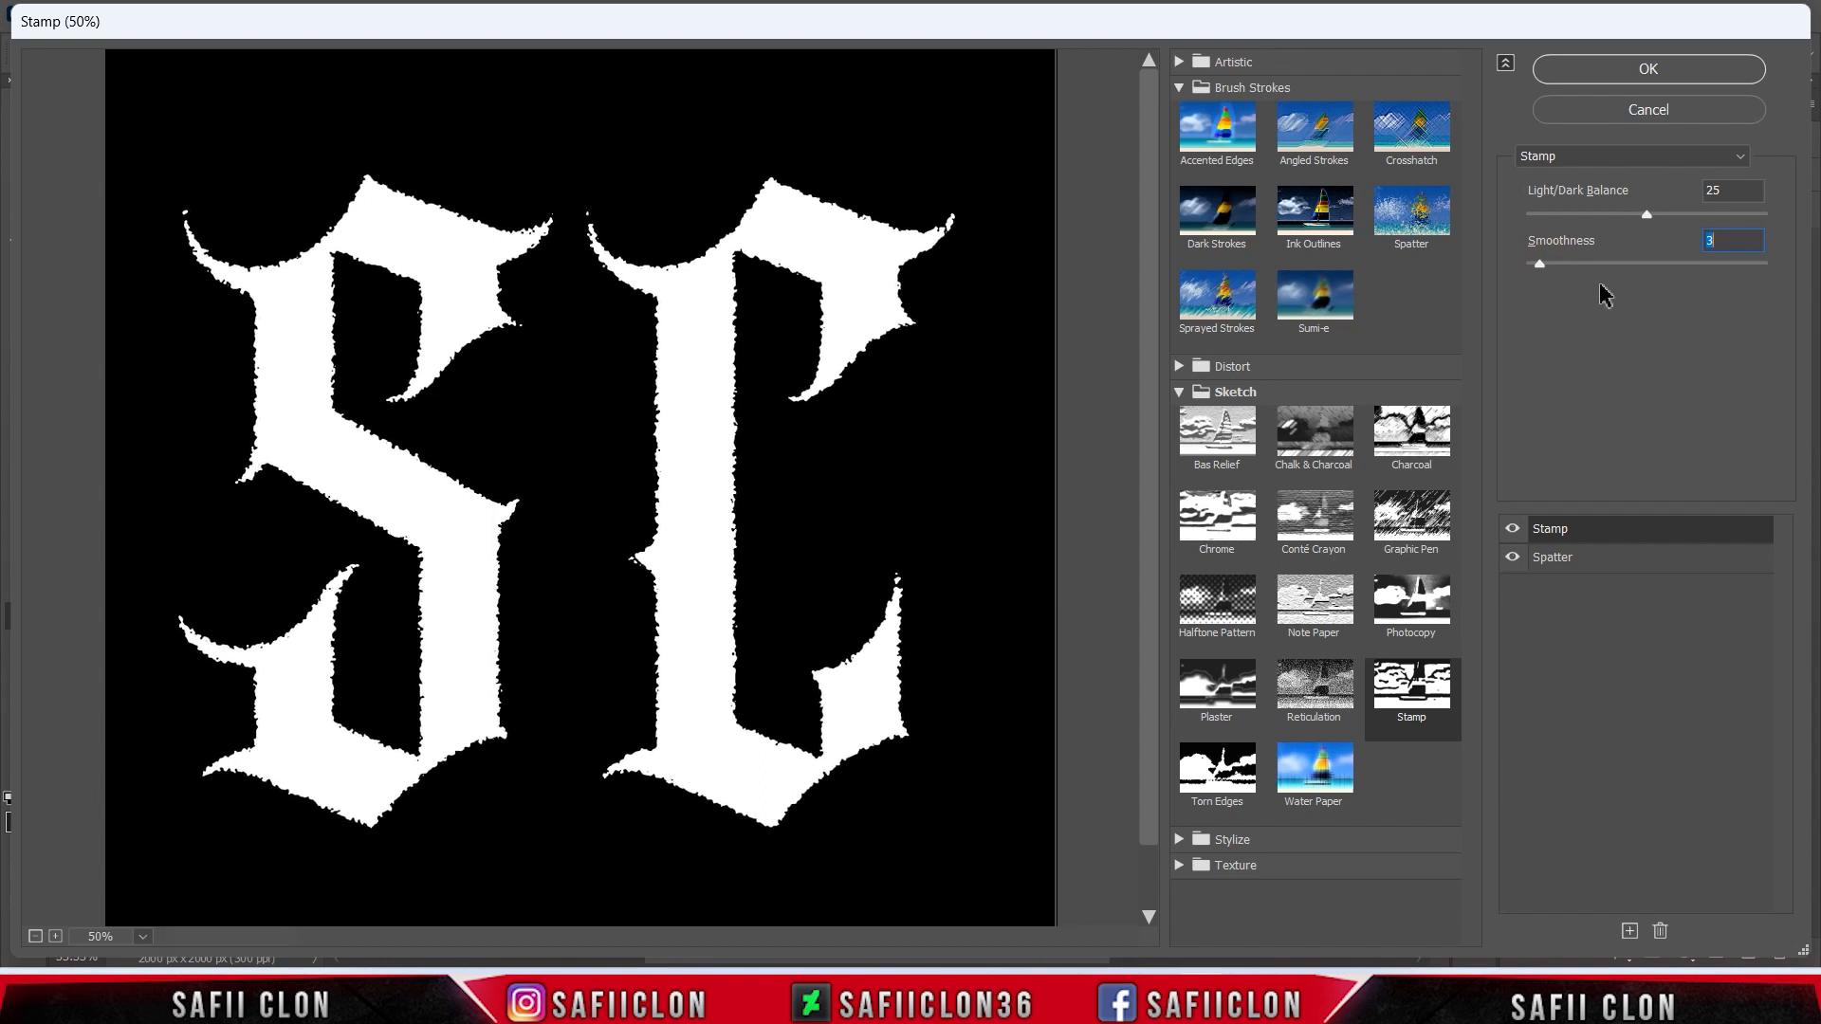
{"action": "left_click", "coordinate": [1651, 70]}
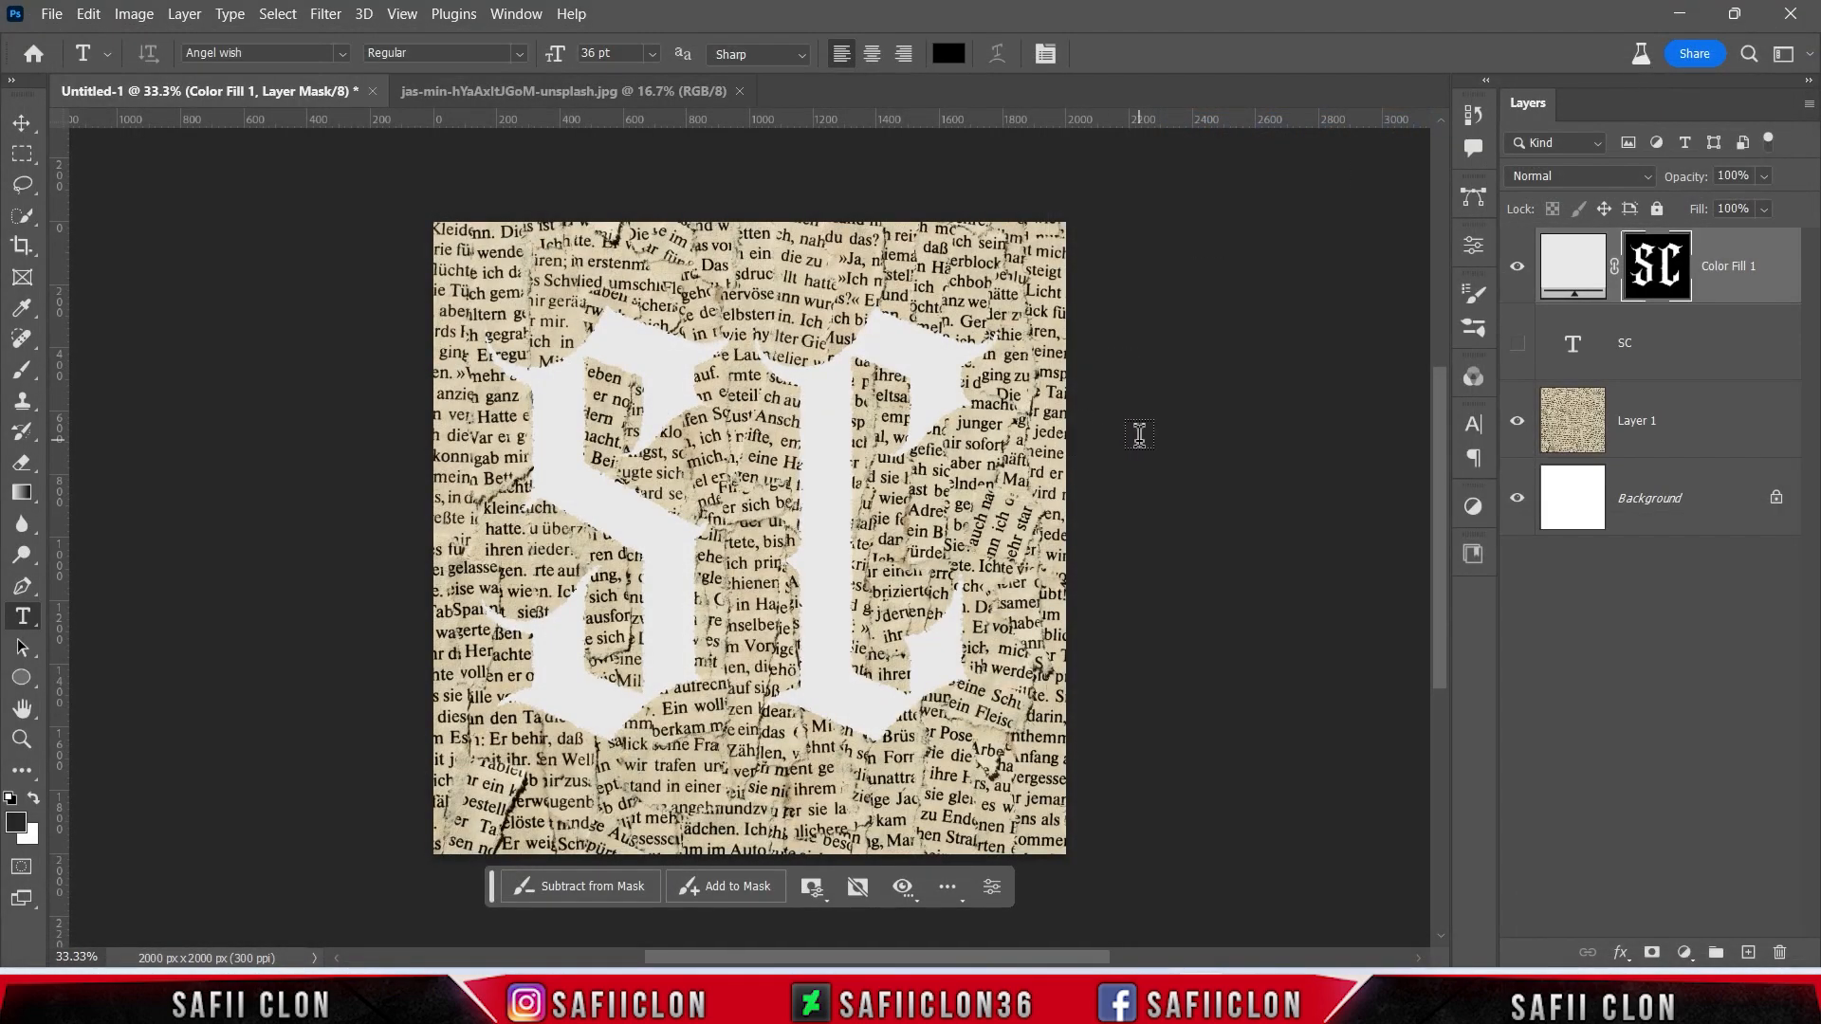
- Open the Color Fill 1 layer's blending options and enable Inner Shadow, keeping the letters visible beside the dialog
{"action": "key", "text": "ctrl+1"}
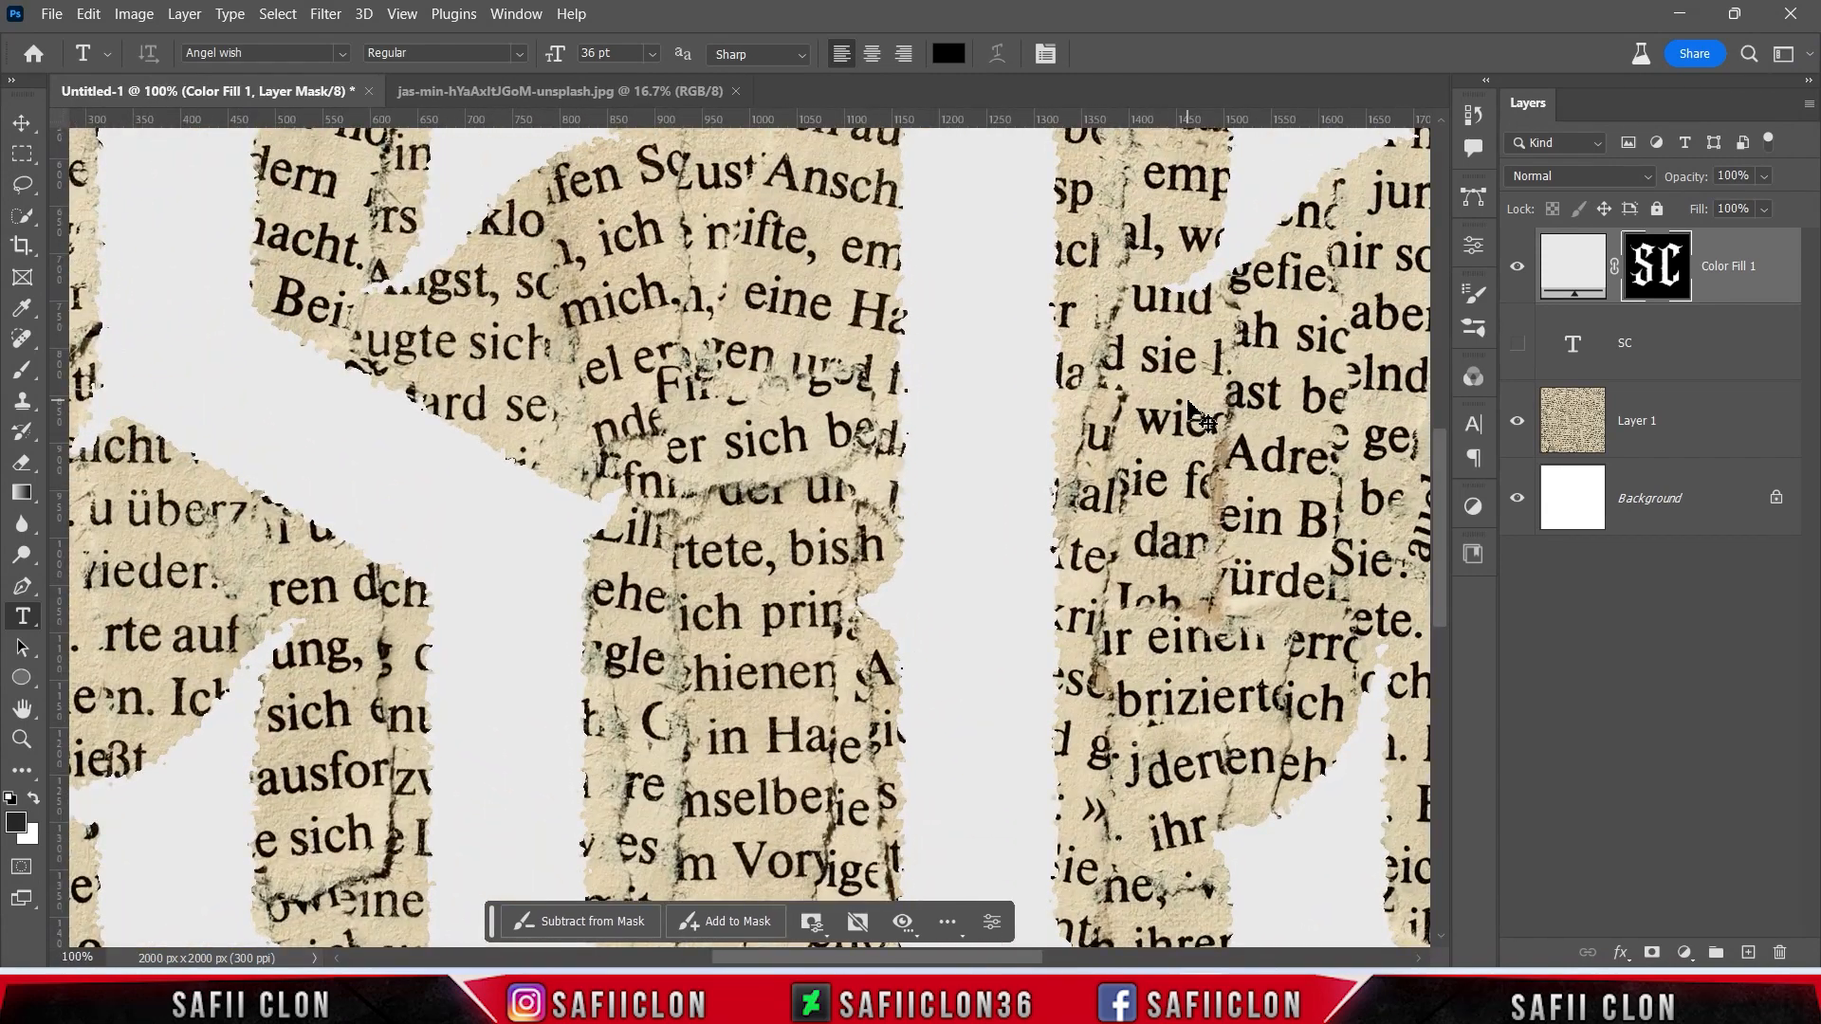
{"action": "key", "text": "ctrl+plus"}
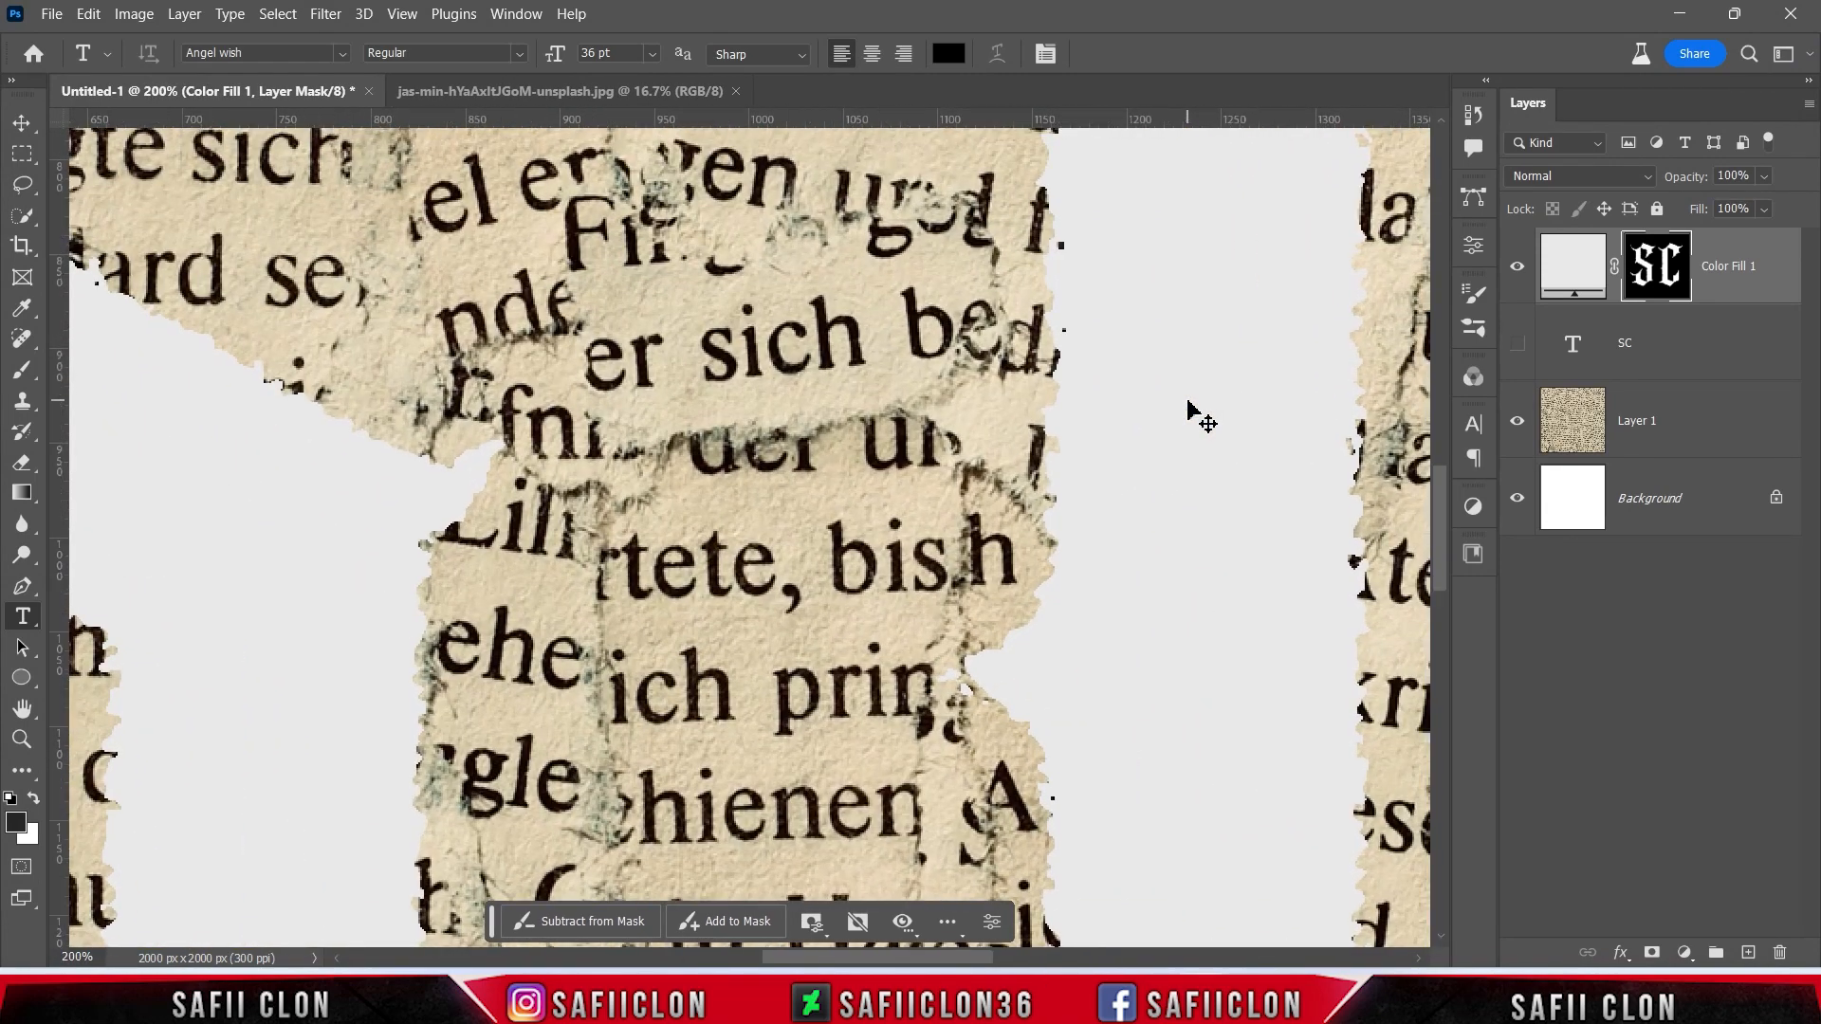
{"action": "key", "text": "ctrl+minus"}
{"action": "key", "text": "ctrl+minus"}
{"action": "key", "text": "ctrl+minus"}
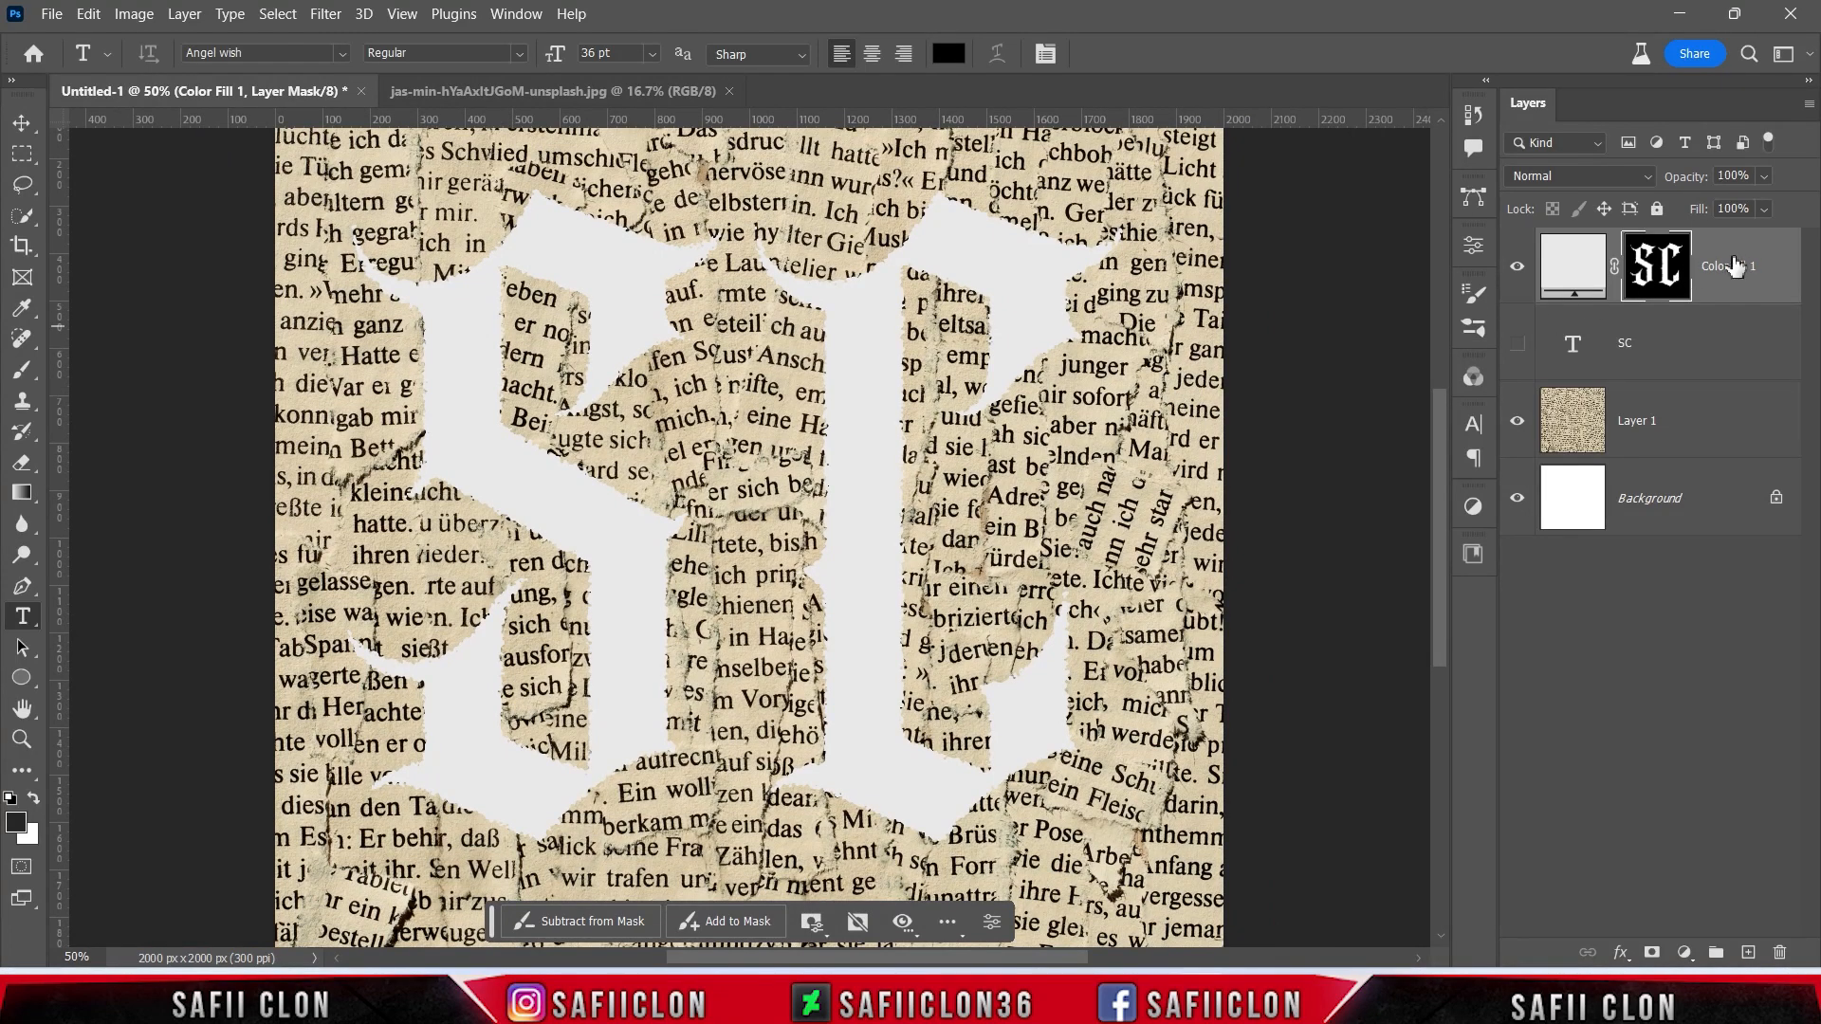
{"action": "right_click", "coordinate": [1753, 258]}
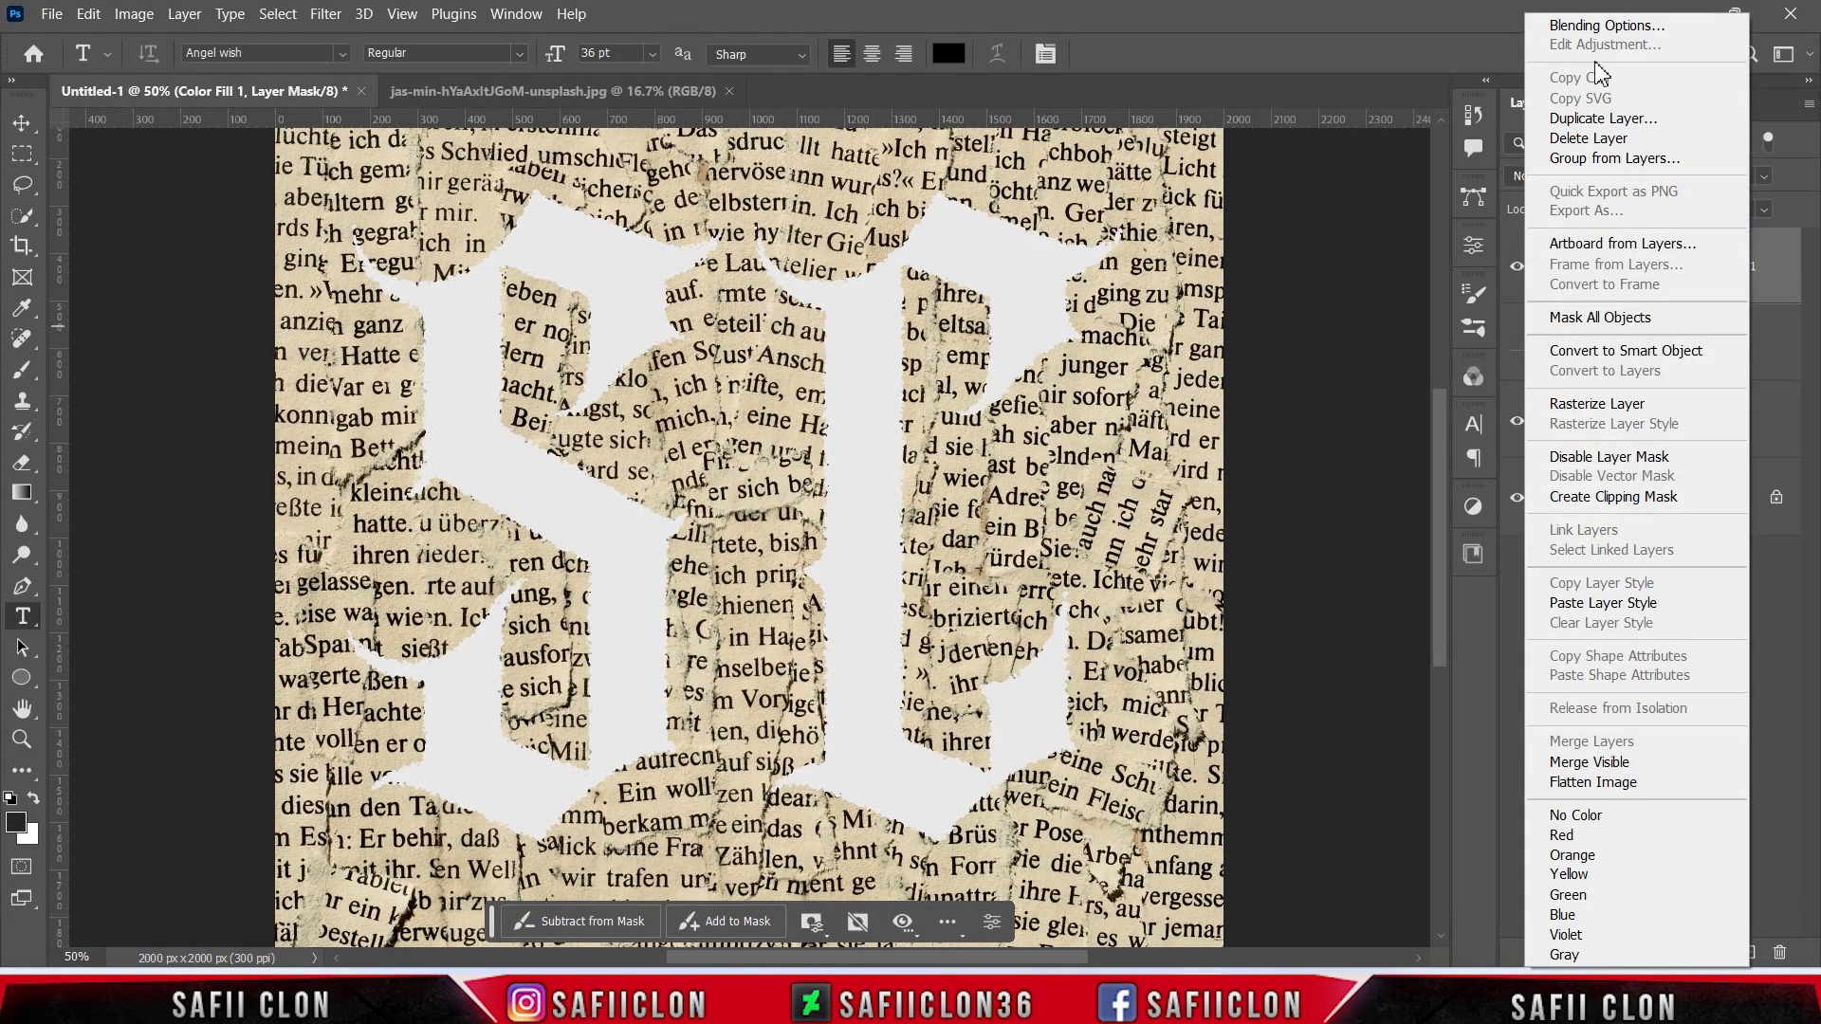
{"action": "left_click", "coordinate": [1582, 25]}
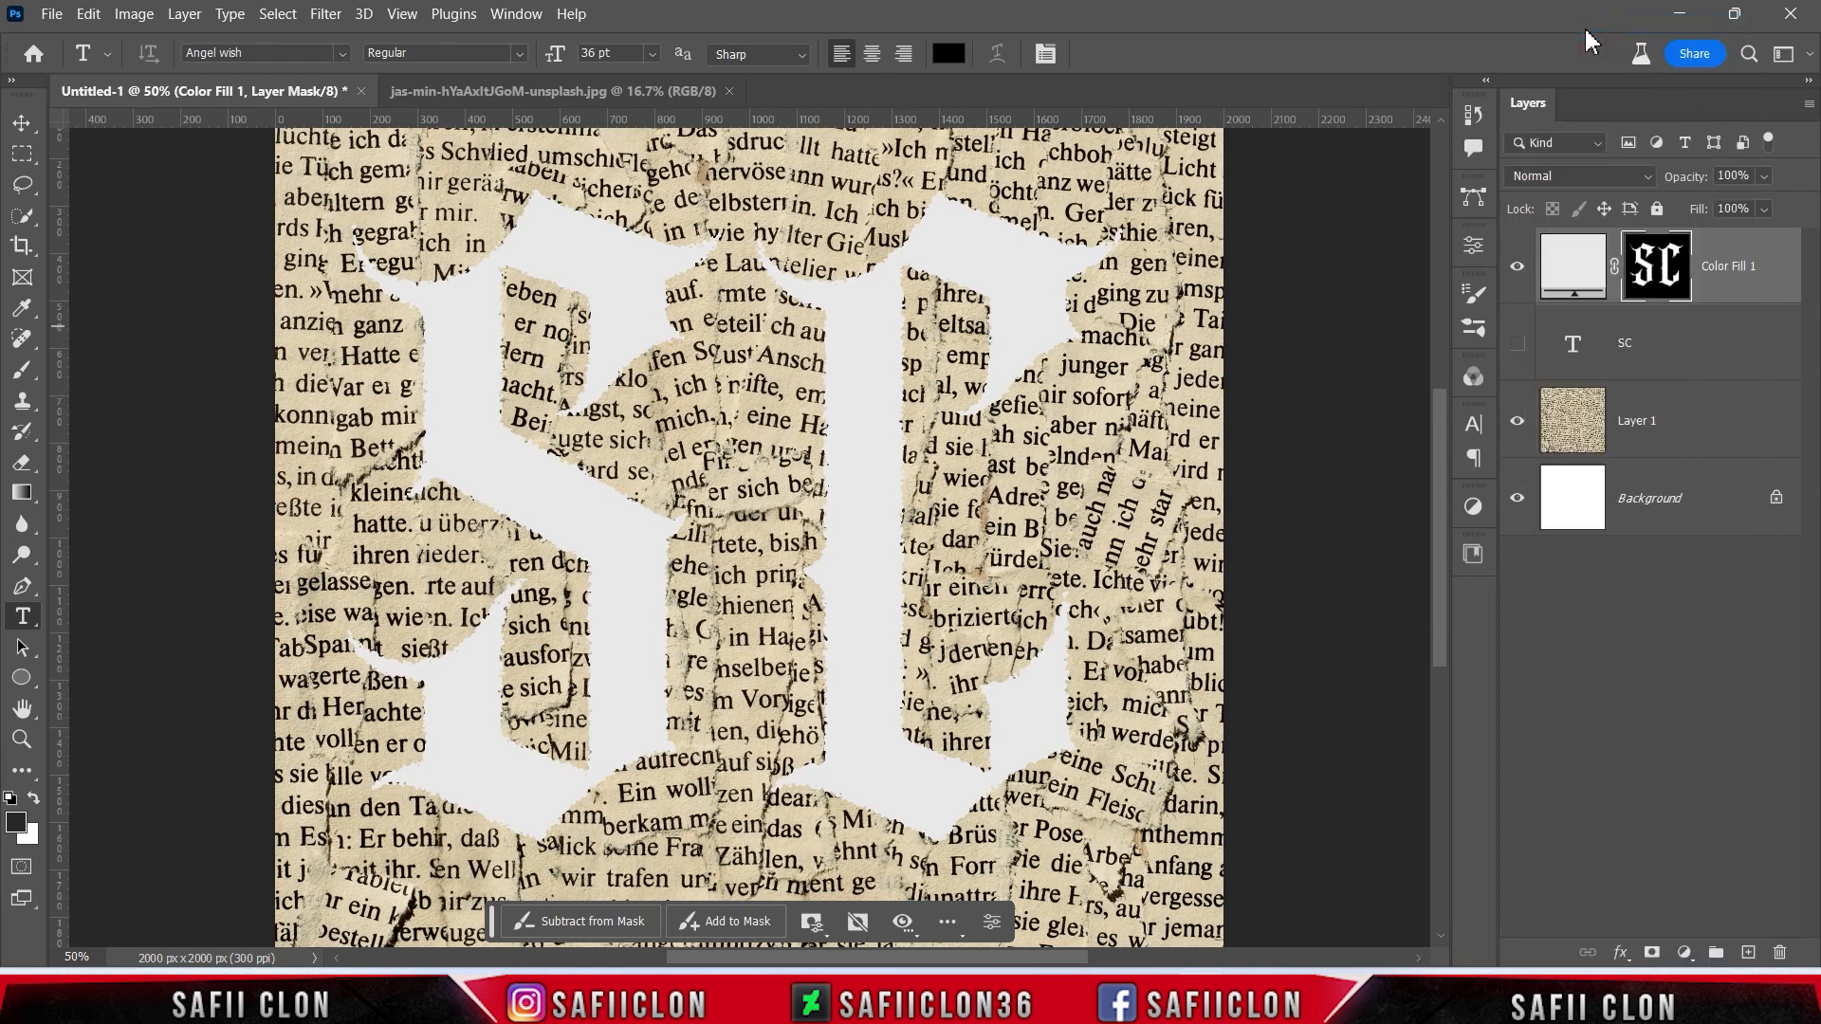
{"action": "left_click_drag", "start_coordinate": [1127, 171], "coordinate": [1272, 203]}
{"action": "left_click_drag", "start_coordinate": [966, 955], "coordinate": [1038, 945]}
{"action": "left_click_drag", "start_coordinate": [1322, 203], "coordinate": [1265, 220]}
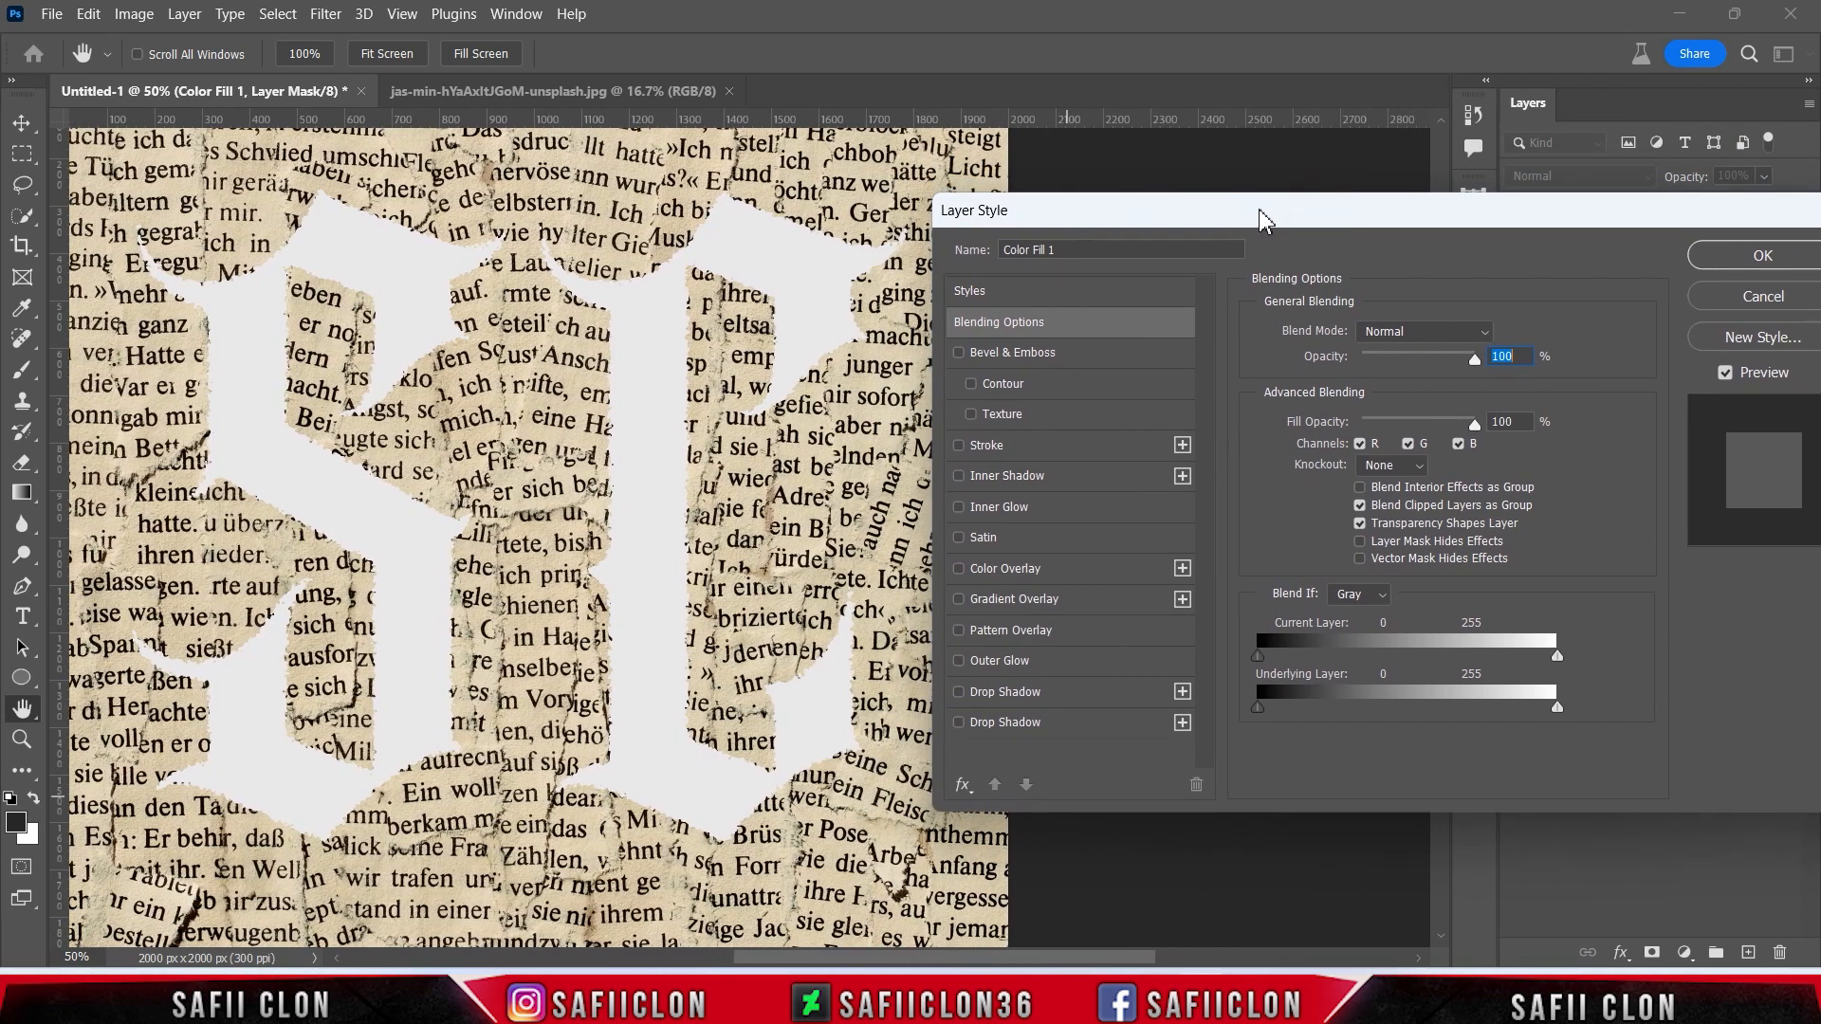
{"action": "left_click", "coordinate": [1038, 479]}
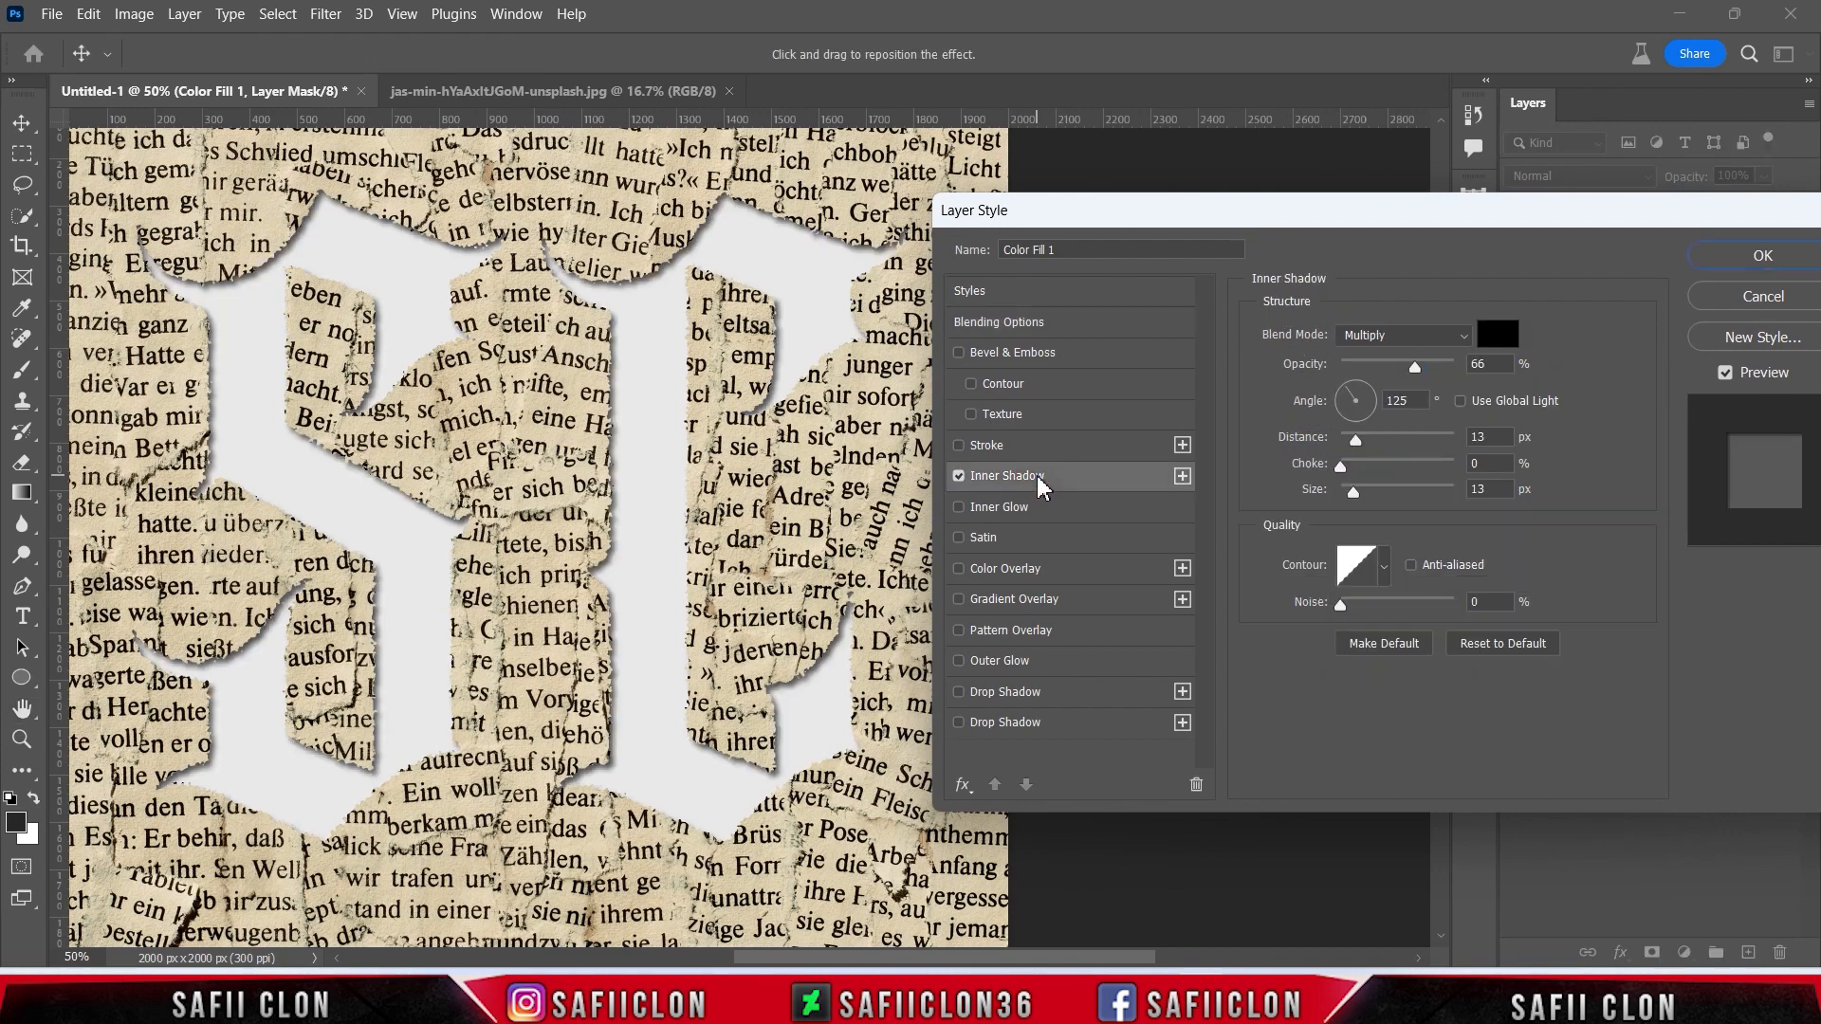
- Set the Inner Shadow to black in Multiply mode, with Angle 130°, Distance 13 px and Size 13 px
{"action": "left_click", "coordinate": [1383, 336]}
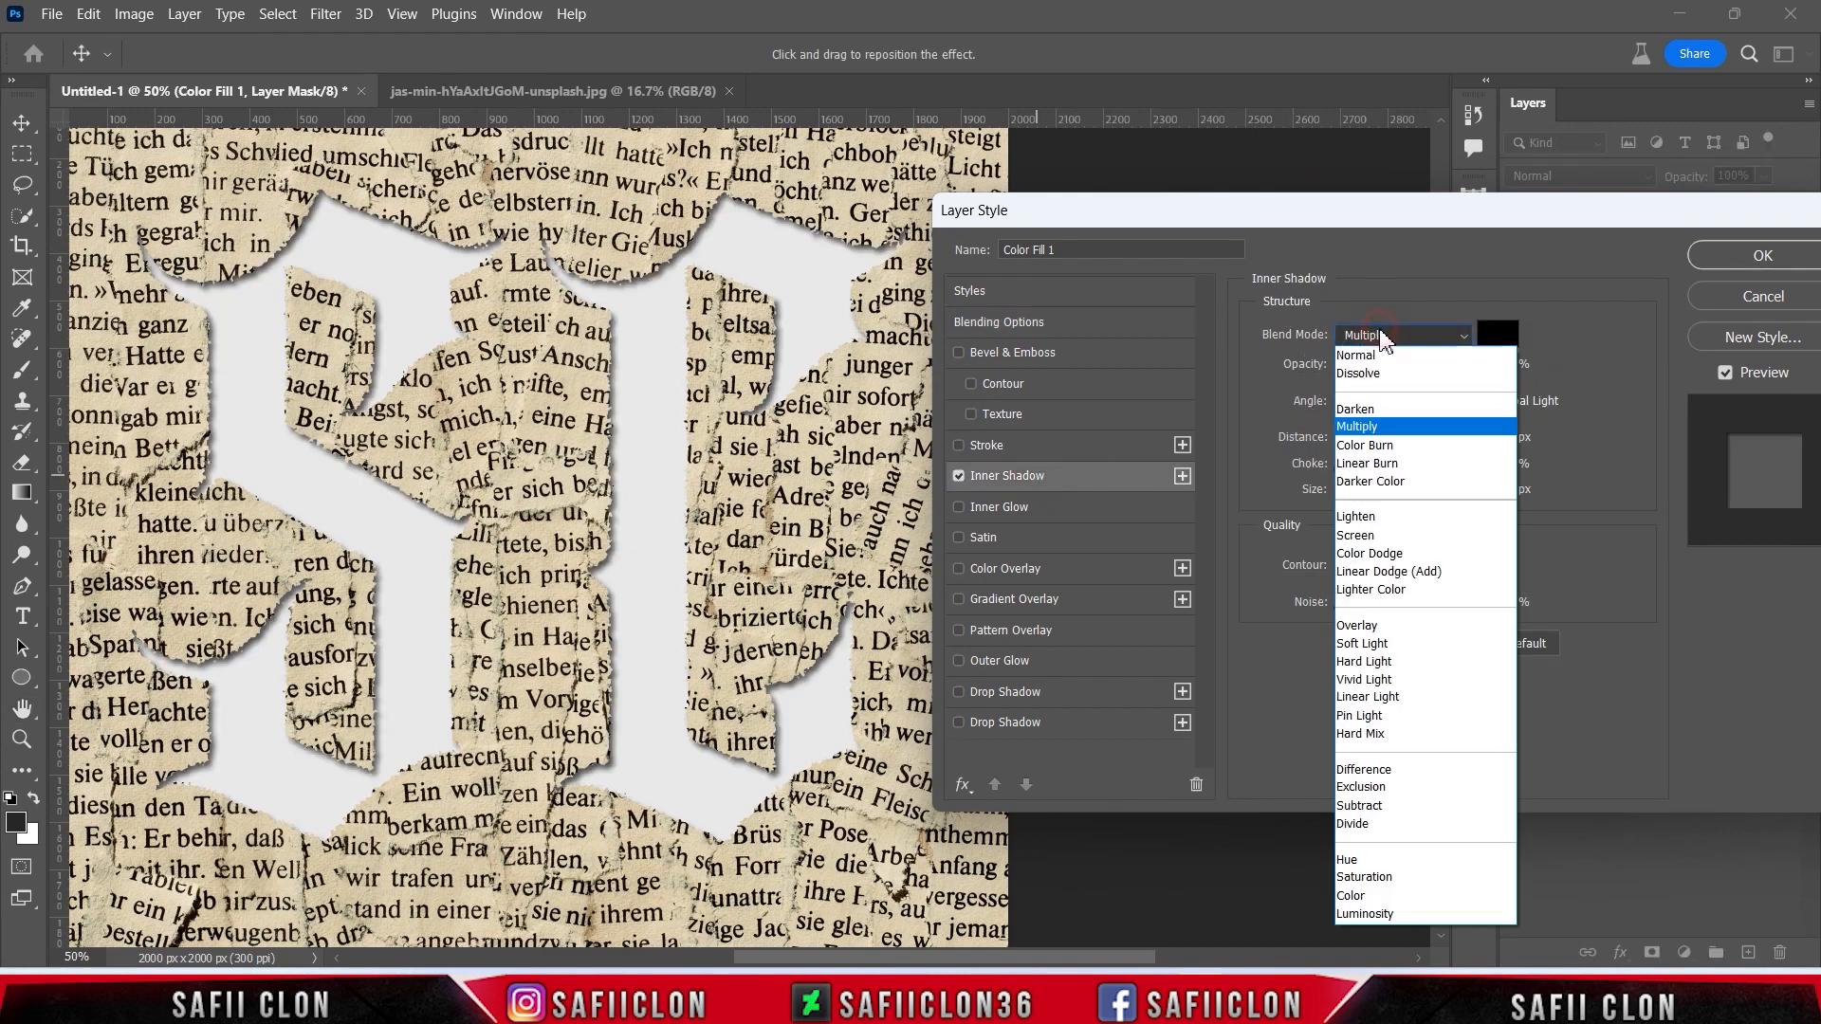
{"action": "left_click", "coordinate": [1370, 429]}
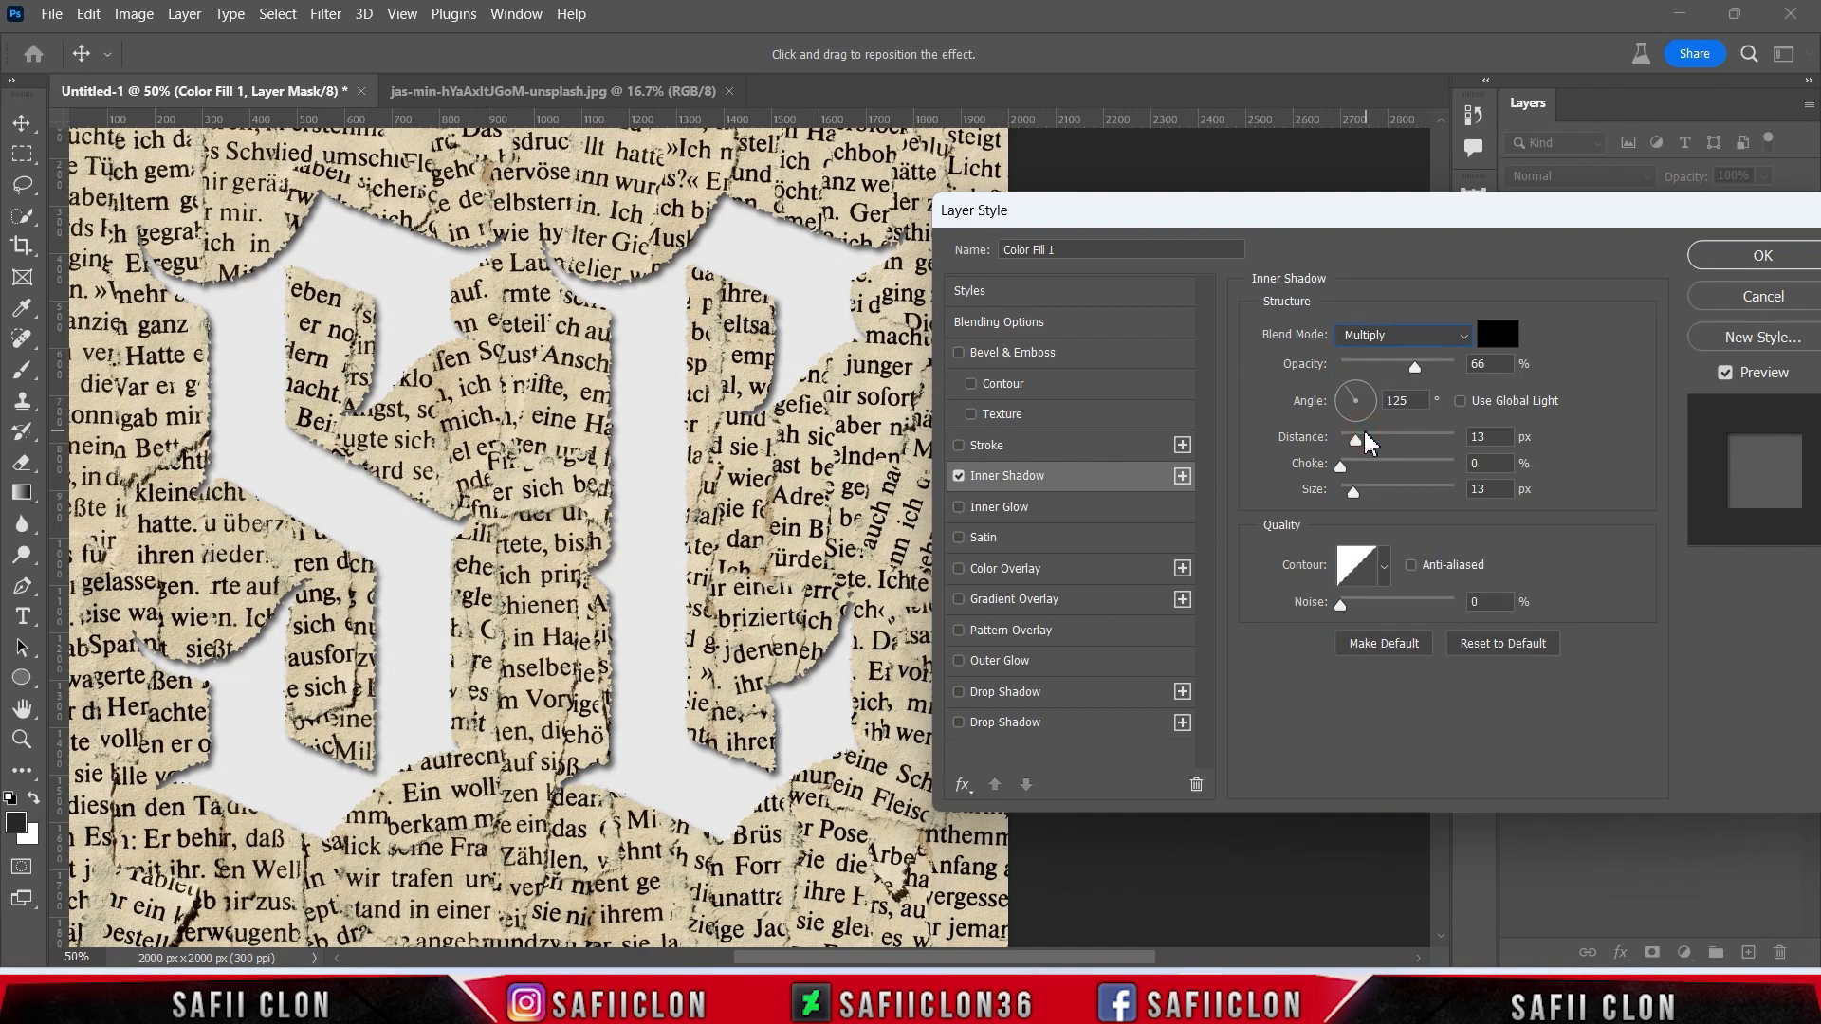
{"action": "left_click", "coordinate": [1497, 336]}
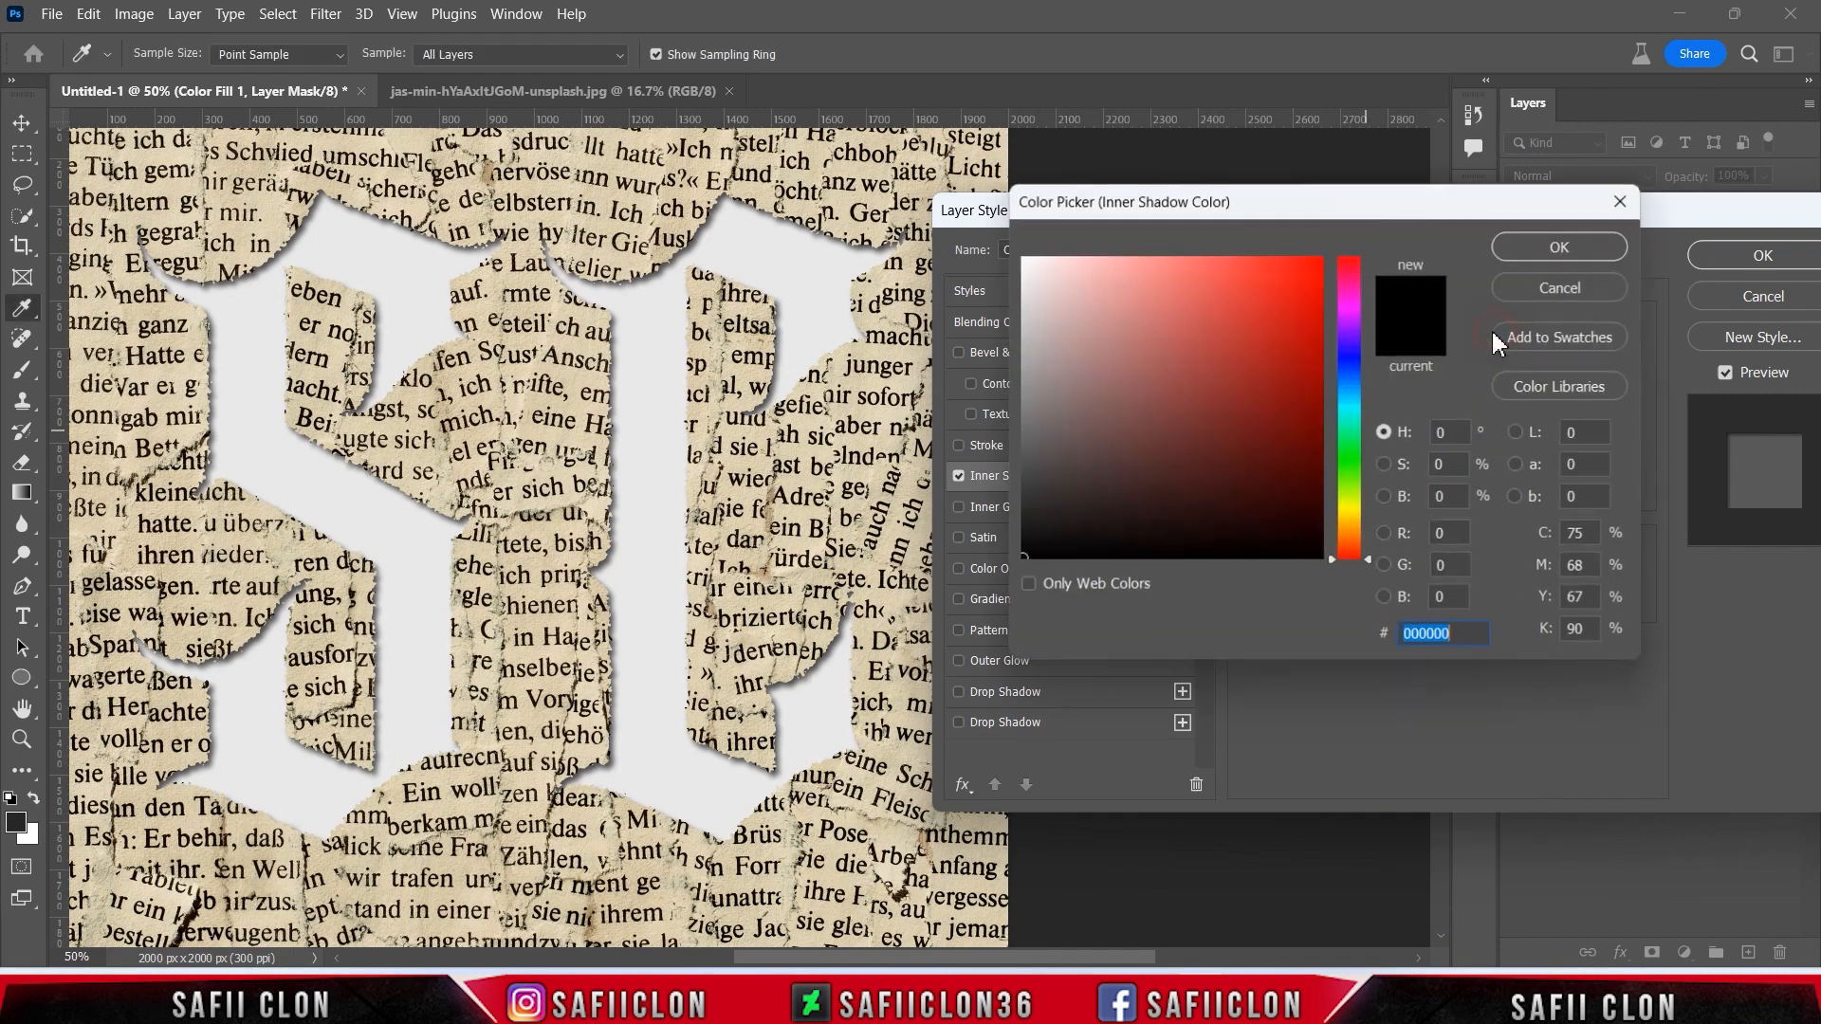
{"action": "left_click", "coordinate": [1519, 244]}
{"action": "left_click_drag", "start_coordinate": [1414, 372], "coordinate": [1352, 400]}
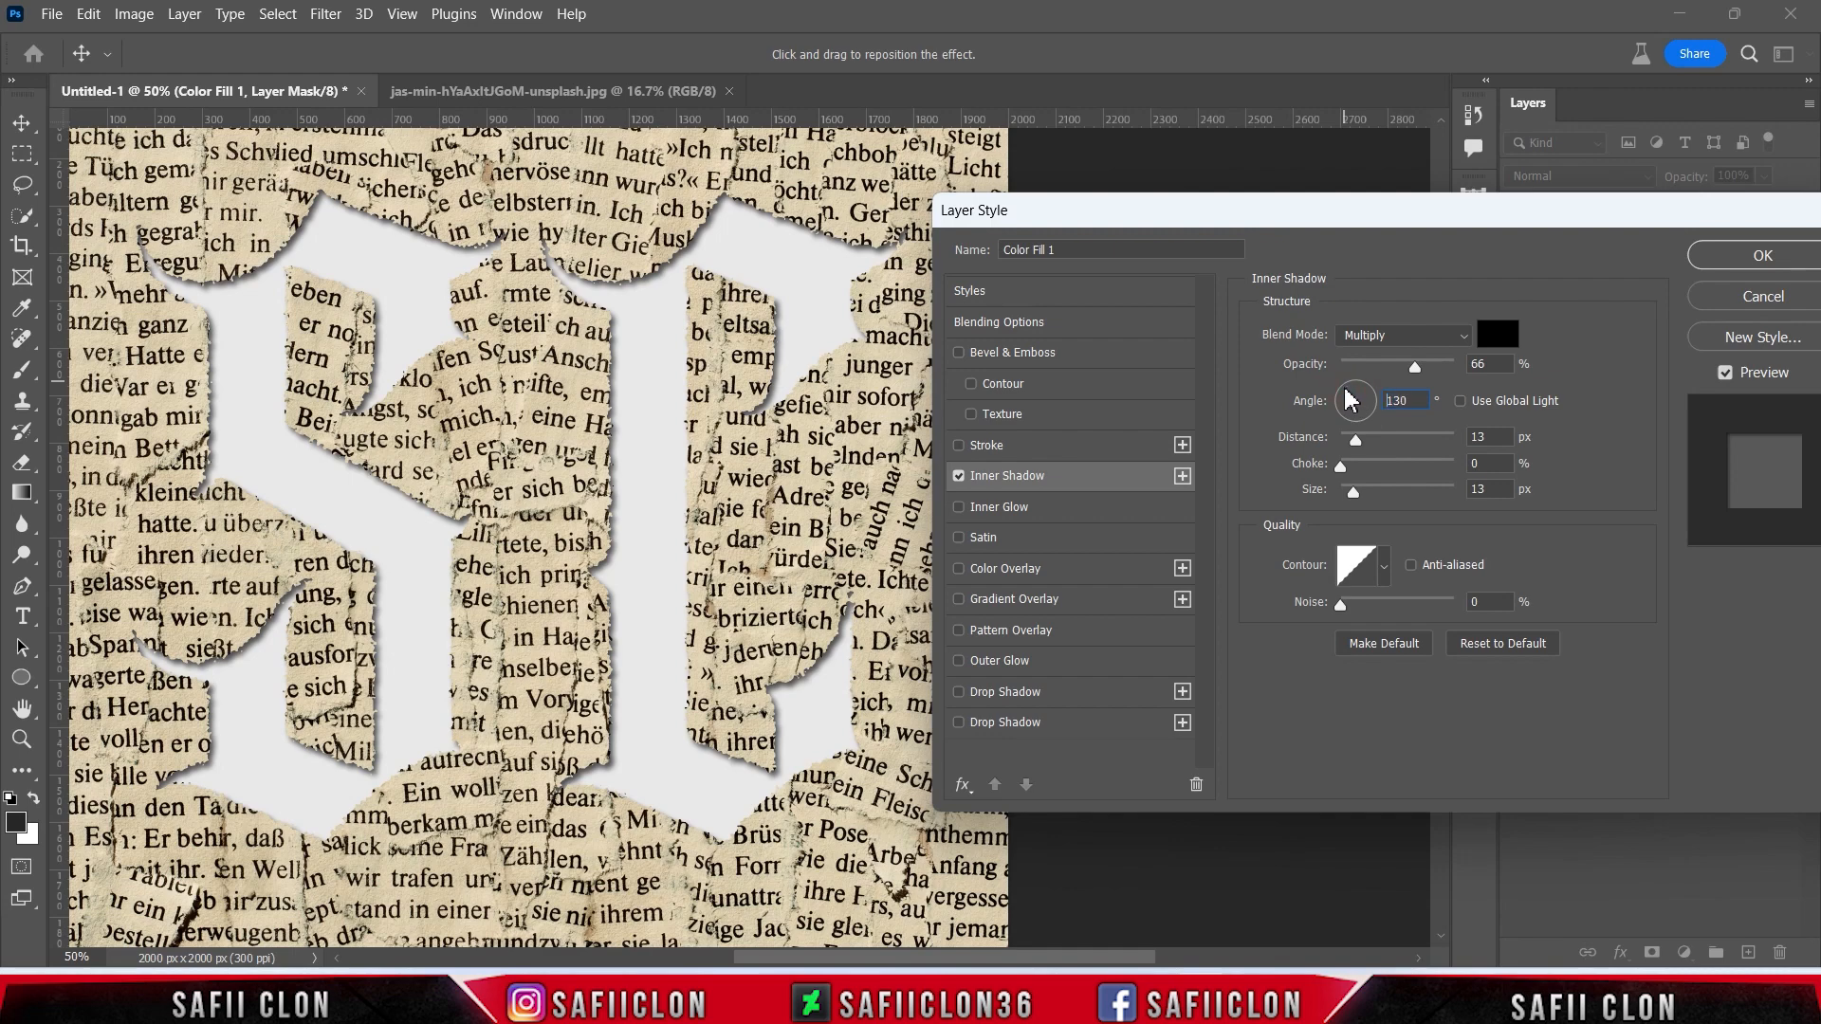
{"action": "left_click_drag", "start_coordinate": [1354, 438], "coordinate": [1344, 490]}
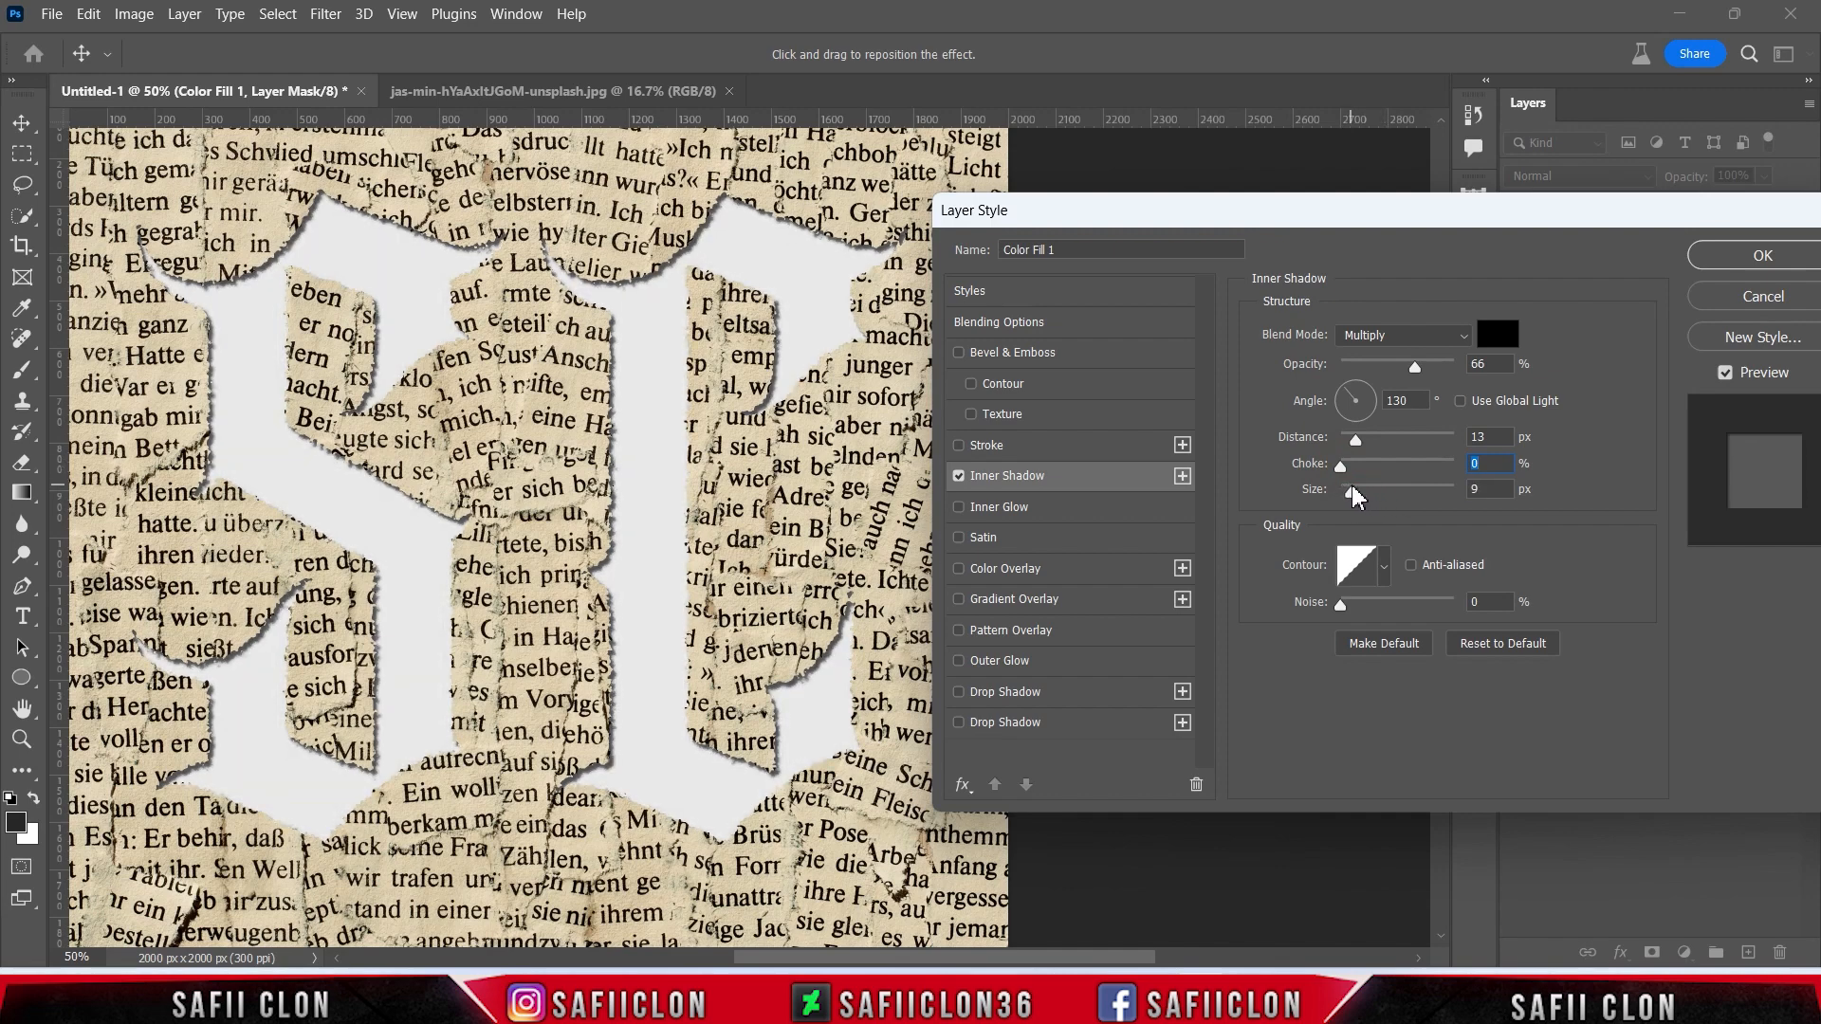
{"action": "left_click_drag", "start_coordinate": [1354, 495], "coordinate": [1359, 497]}
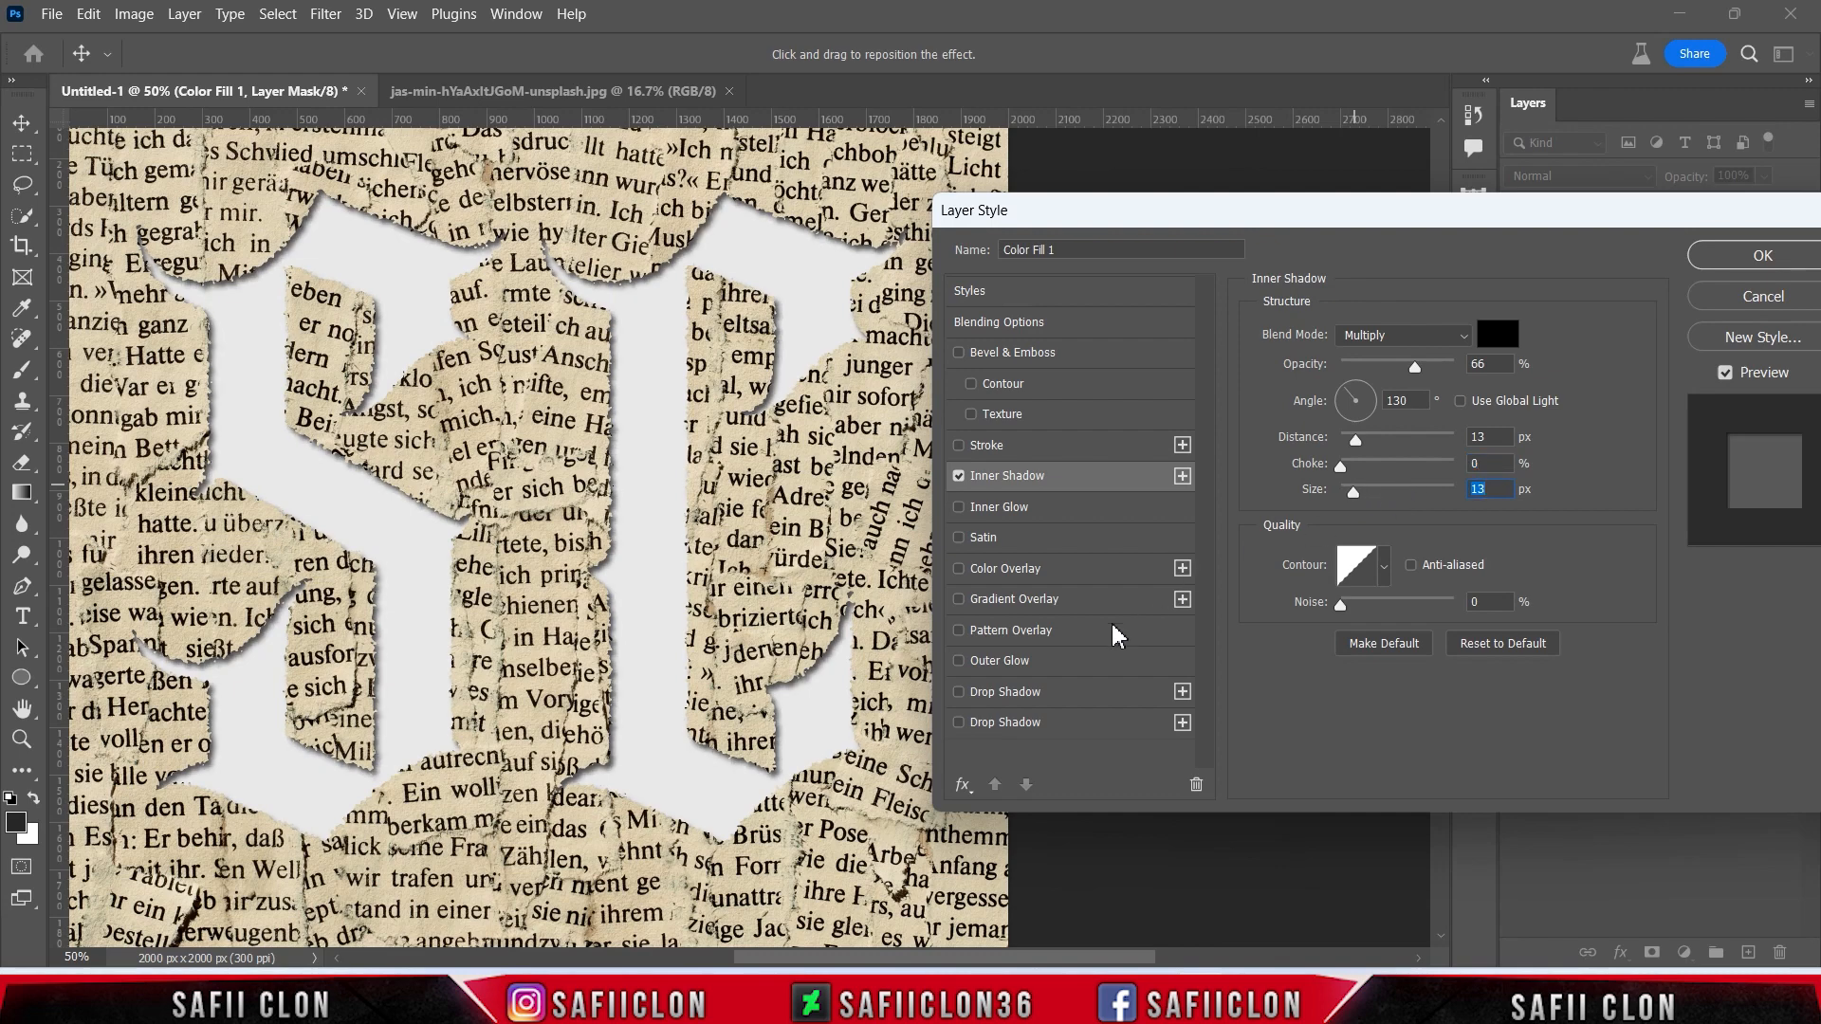
- Enable Outer Glow on the letters with Multiply blend mode, 100% Opacity and 24% Noise
{"action": "left_click", "coordinate": [1029, 692]}
{"action": "left_click", "coordinate": [1028, 664]}
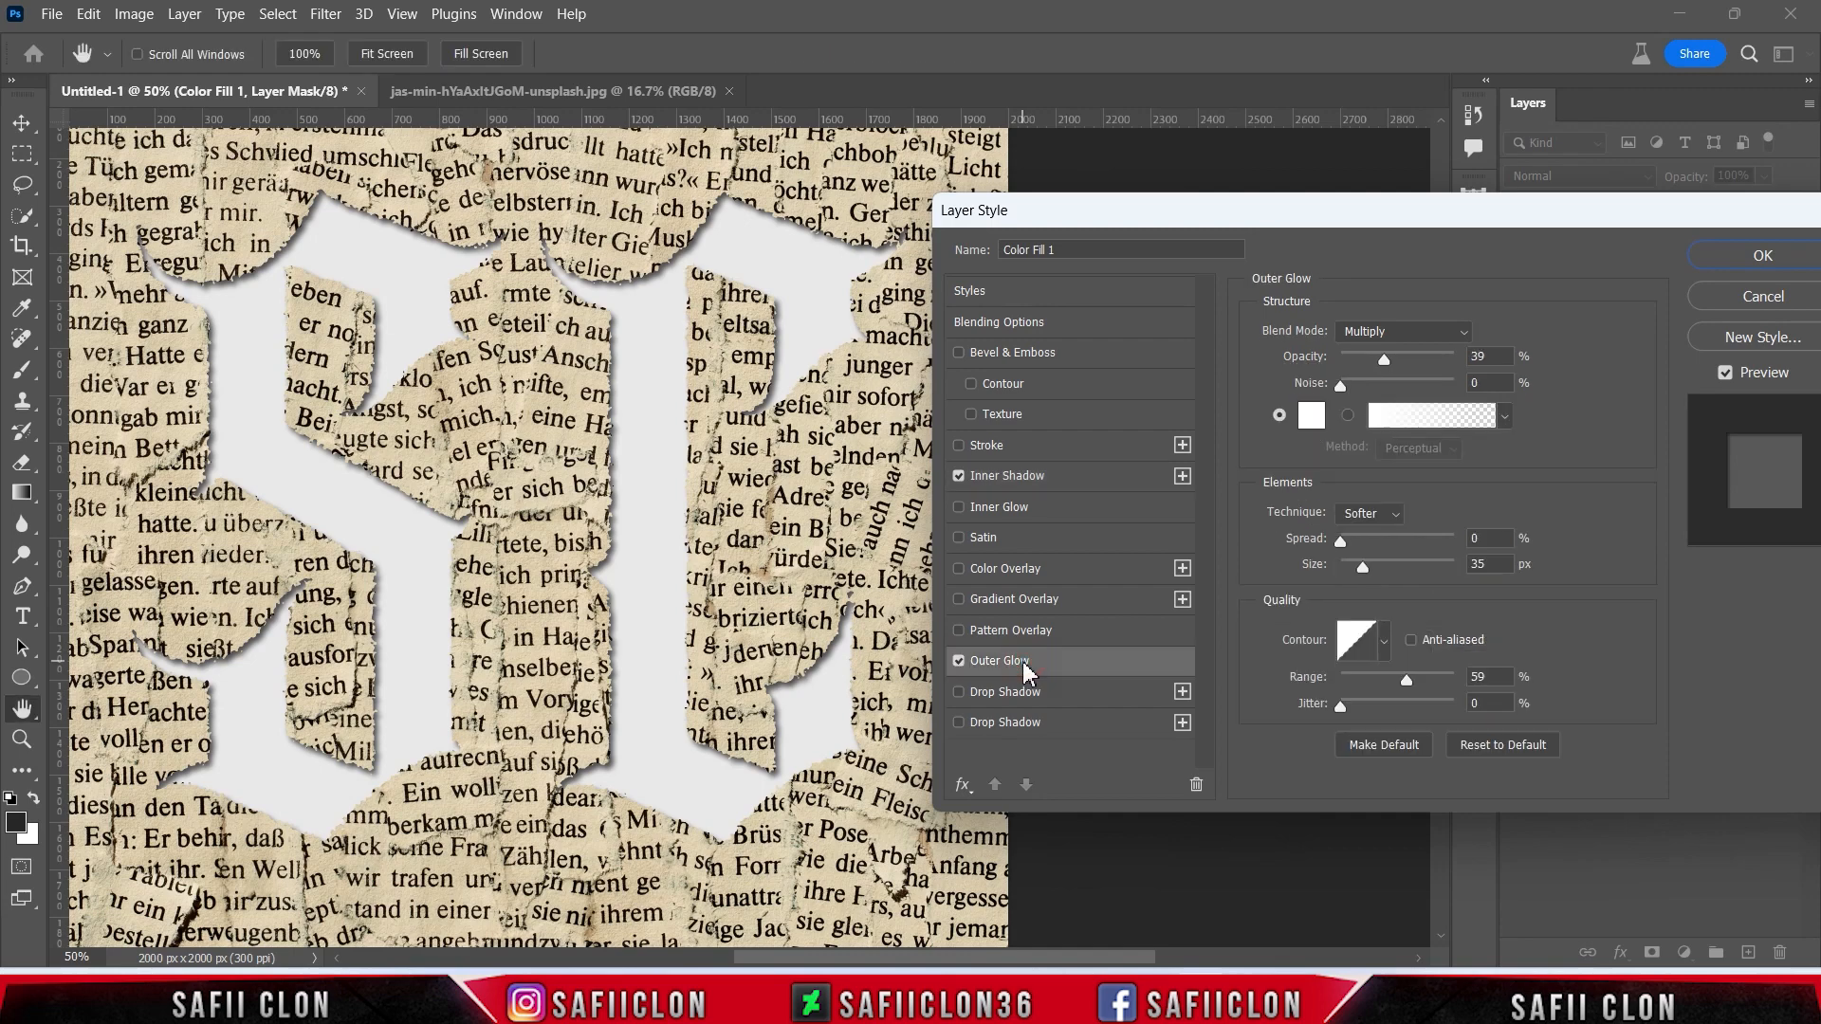
{"action": "left_click", "coordinate": [1405, 333]}
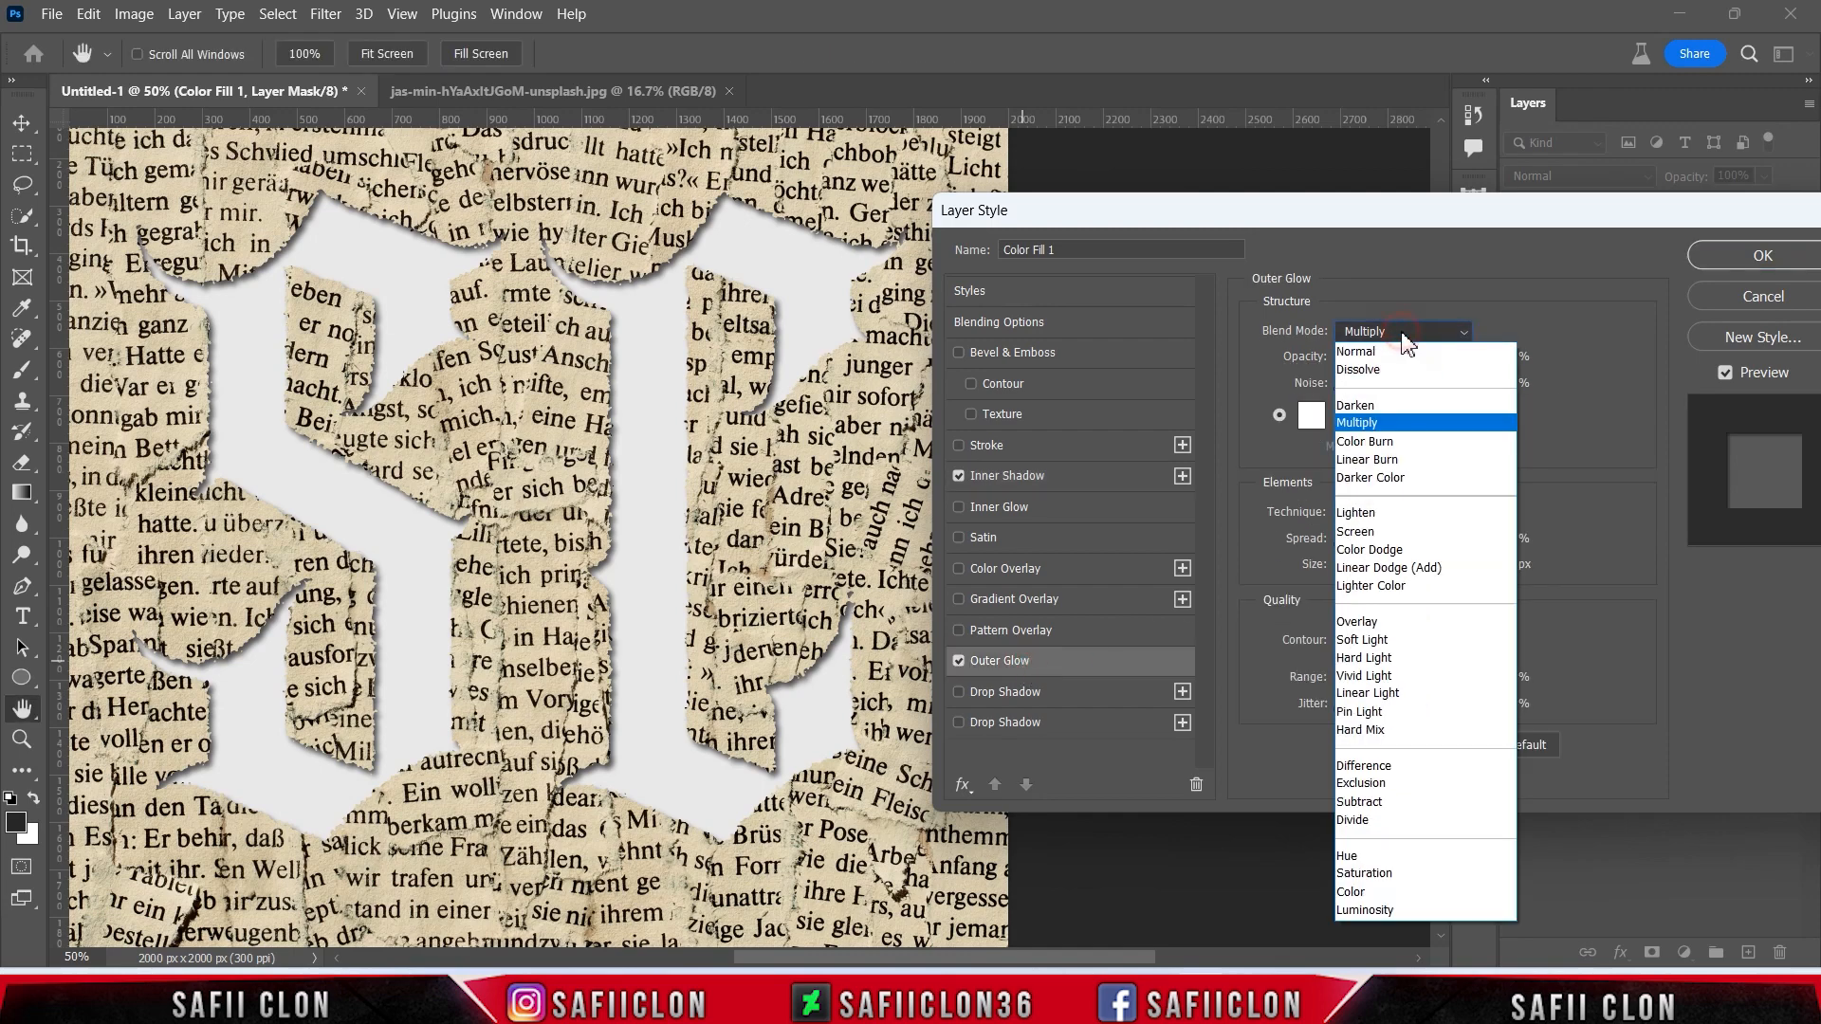
{"action": "left_click", "coordinate": [1365, 431]}
{"action": "left_click_drag", "start_coordinate": [1385, 361], "coordinate": [1474, 361]}
{"action": "left_click_drag", "start_coordinate": [1341, 386], "coordinate": [1369, 399]}
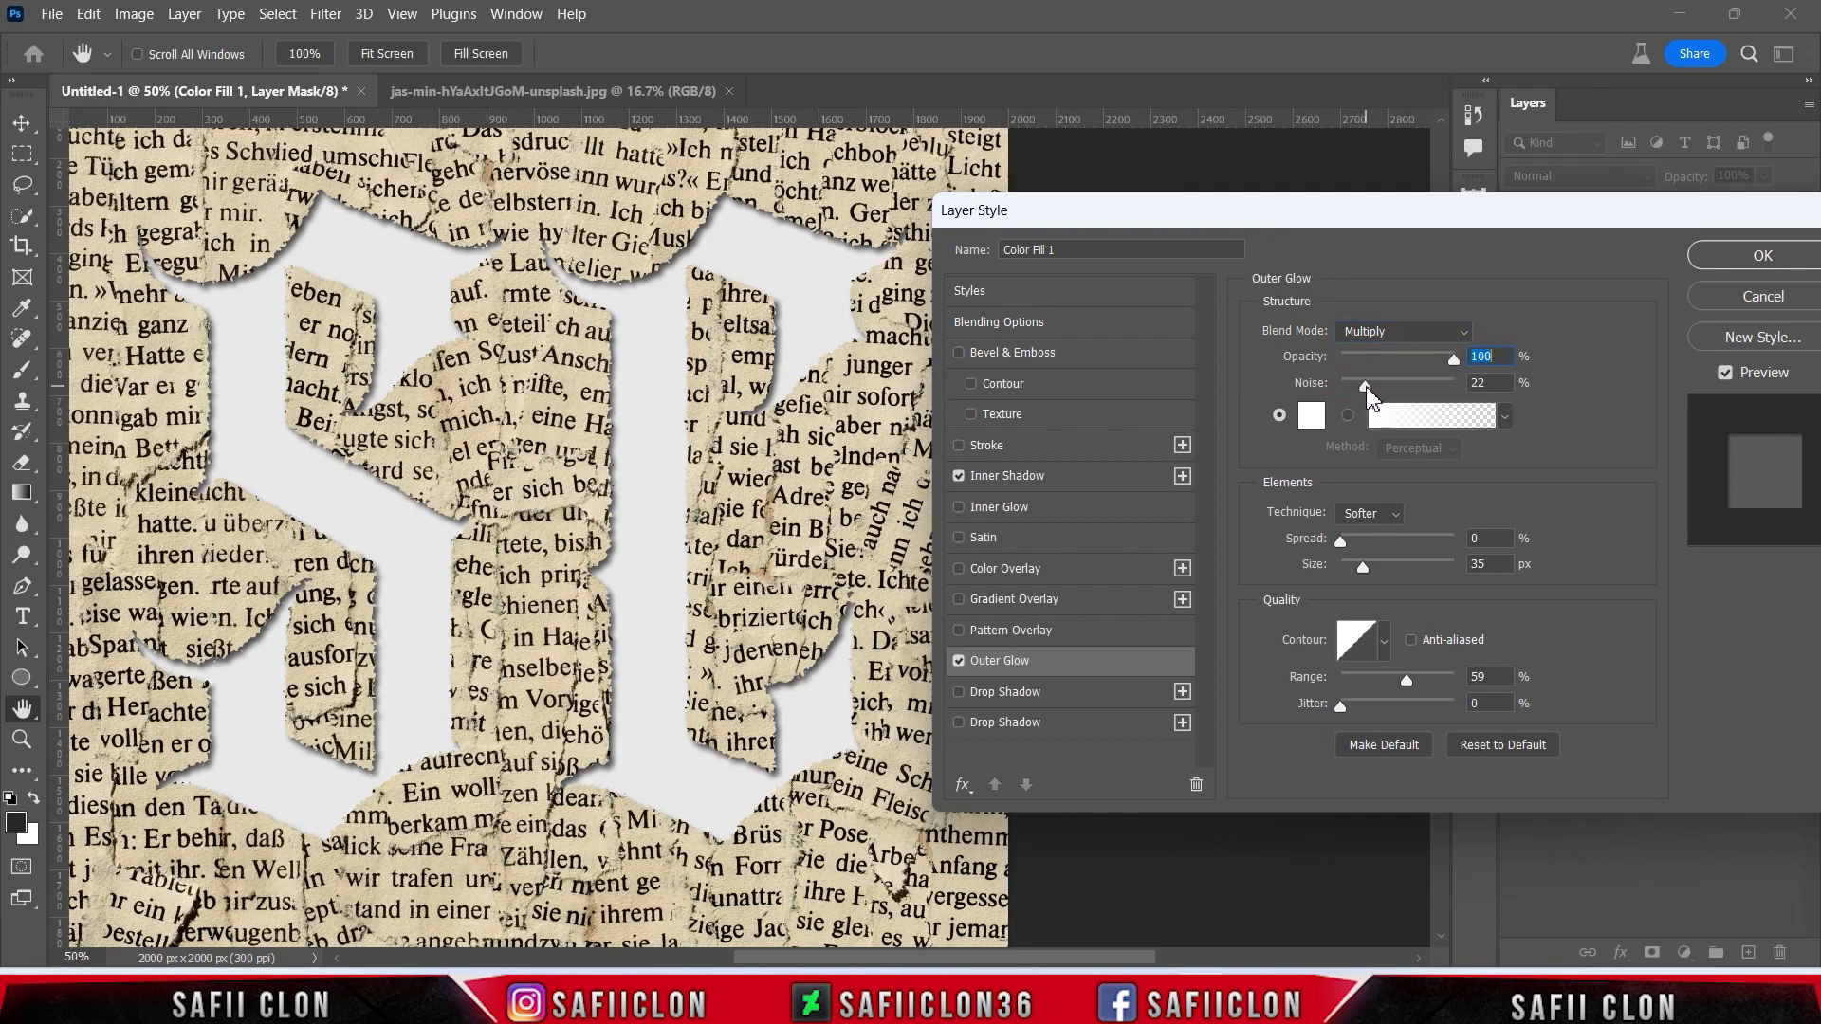
{"action": "left_click_drag", "start_coordinate": [1367, 387], "coordinate": [1368, 387]}
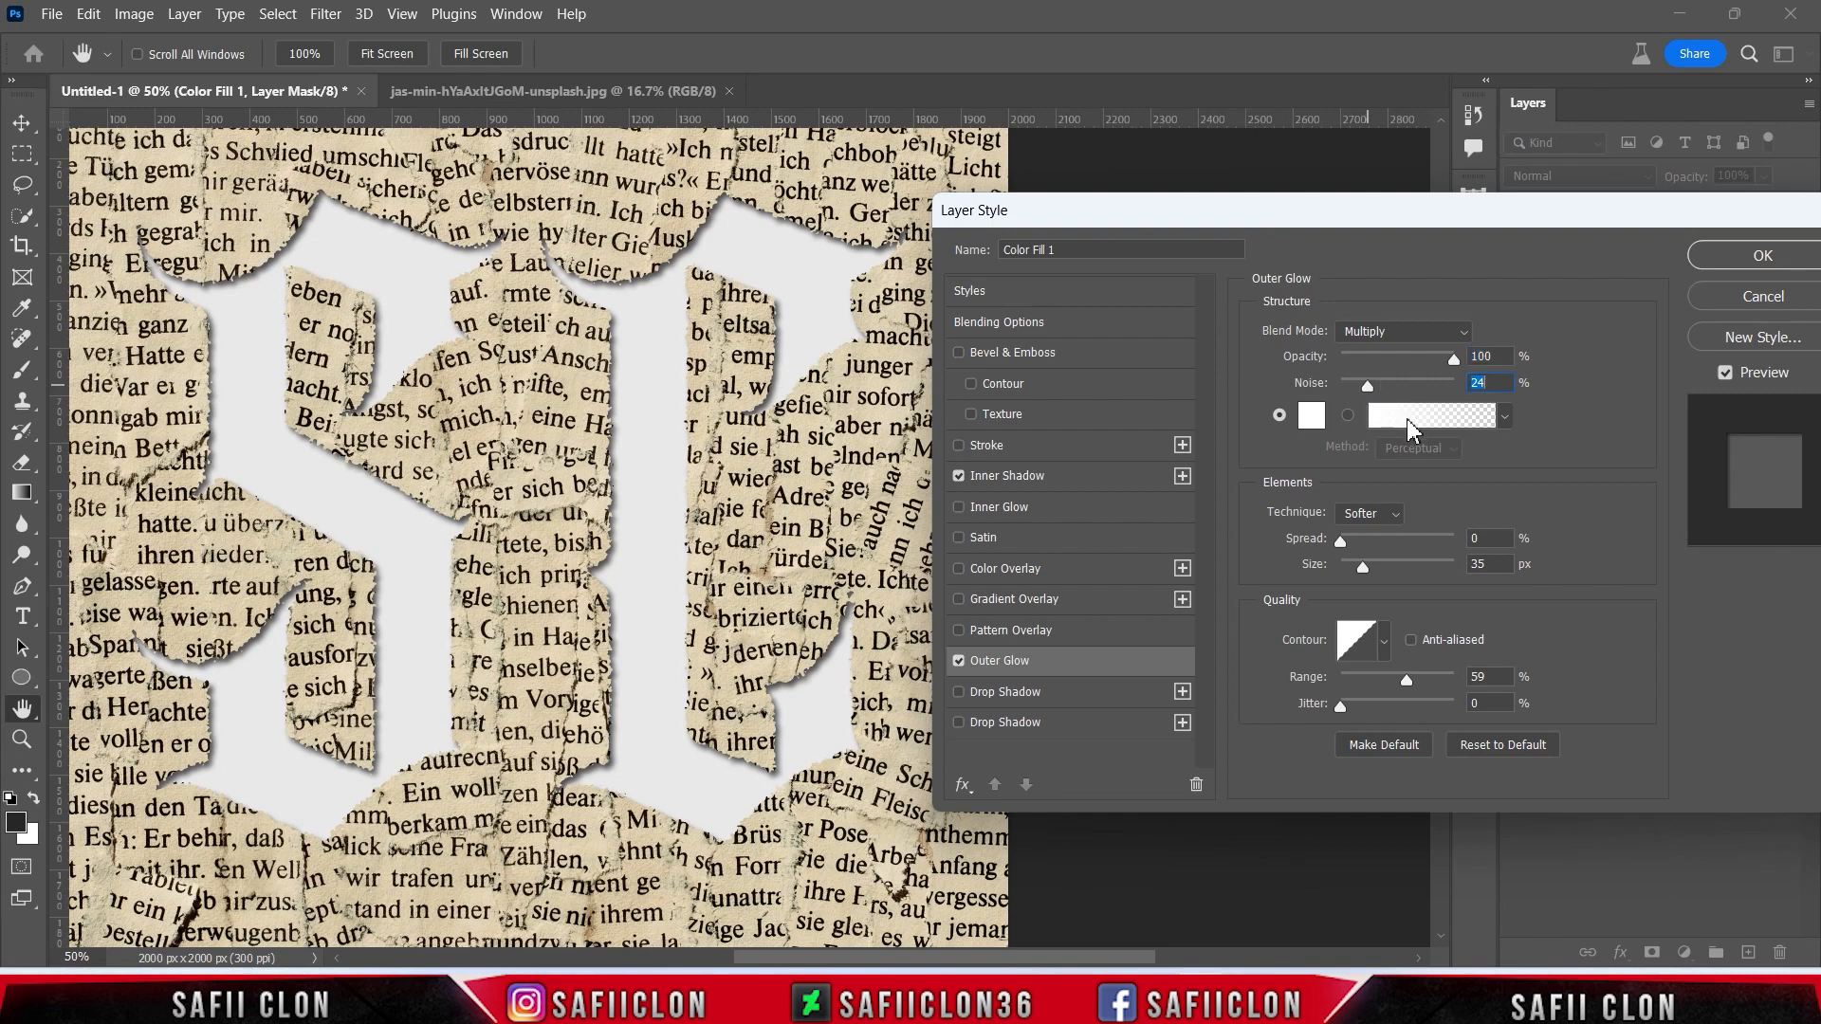
- Switch the Outer Glow to a gradient using the Basics colour-to-transparent preset and recolour its starting stop brown #5a320c
{"action": "left_click", "coordinate": [1350, 415]}
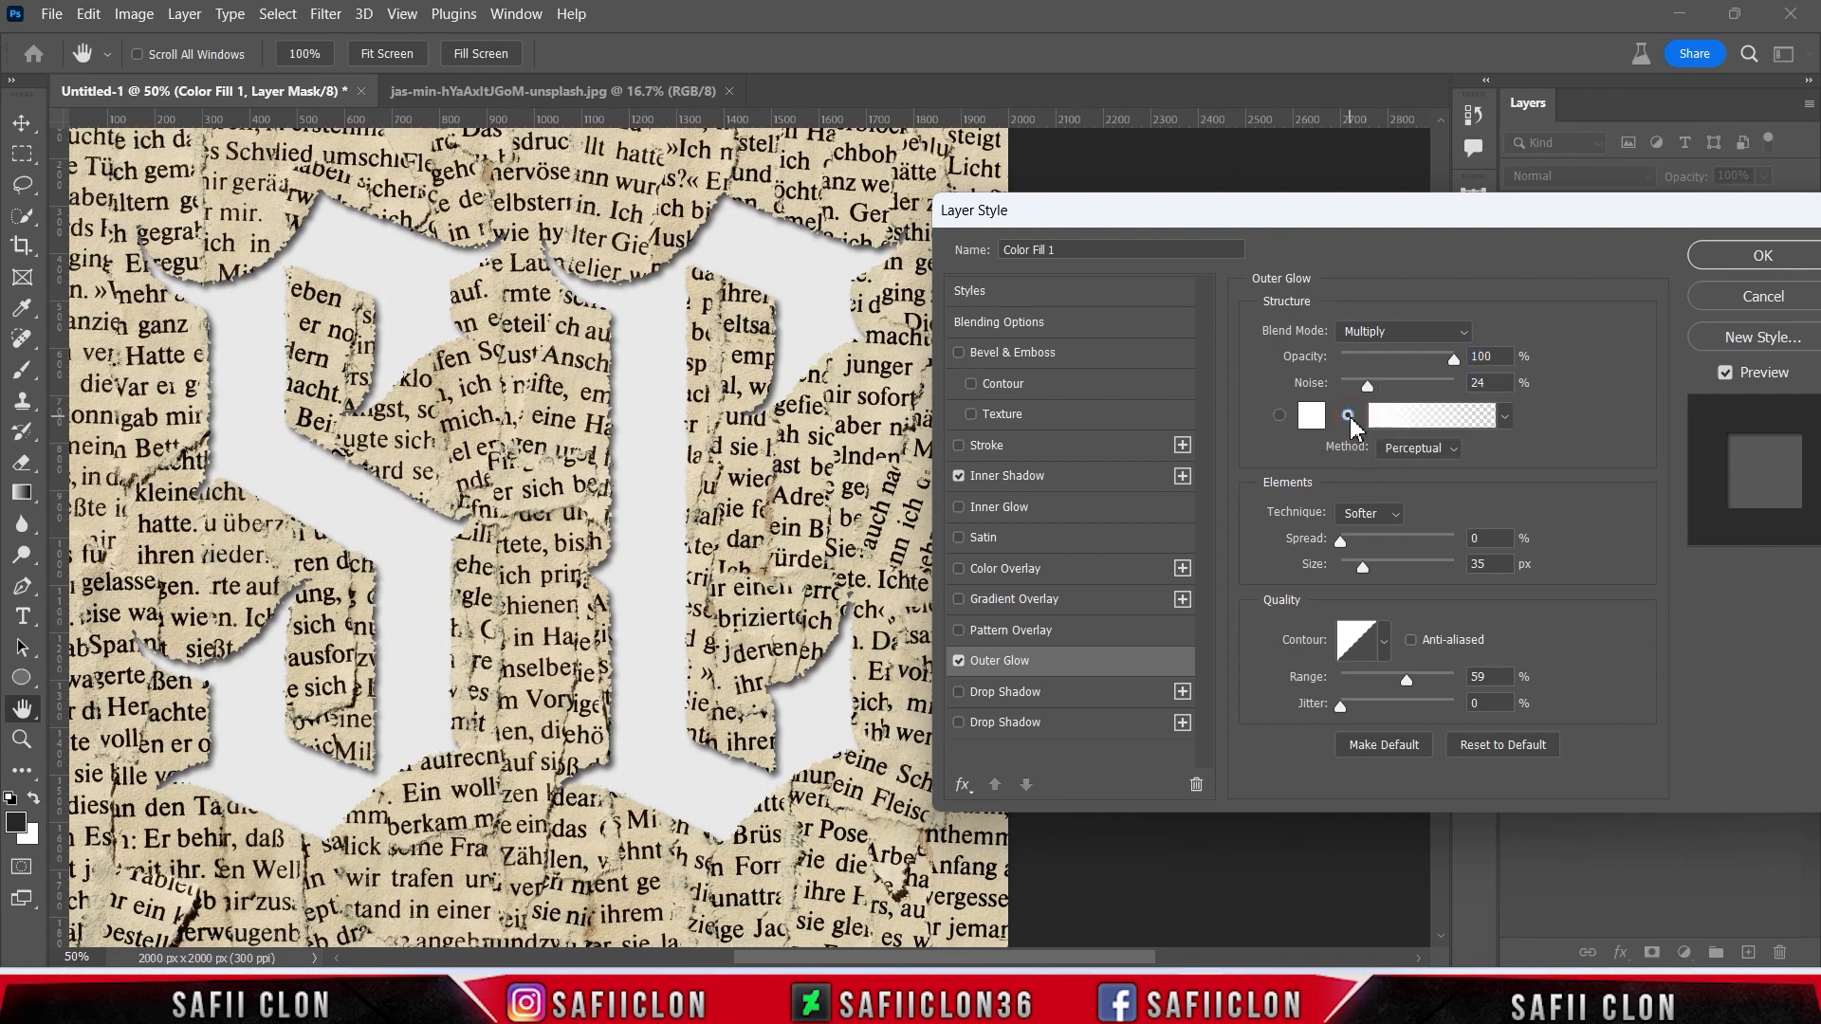
{"action": "left_click", "coordinate": [1460, 418]}
{"action": "left_click", "coordinate": [1111, 221]}
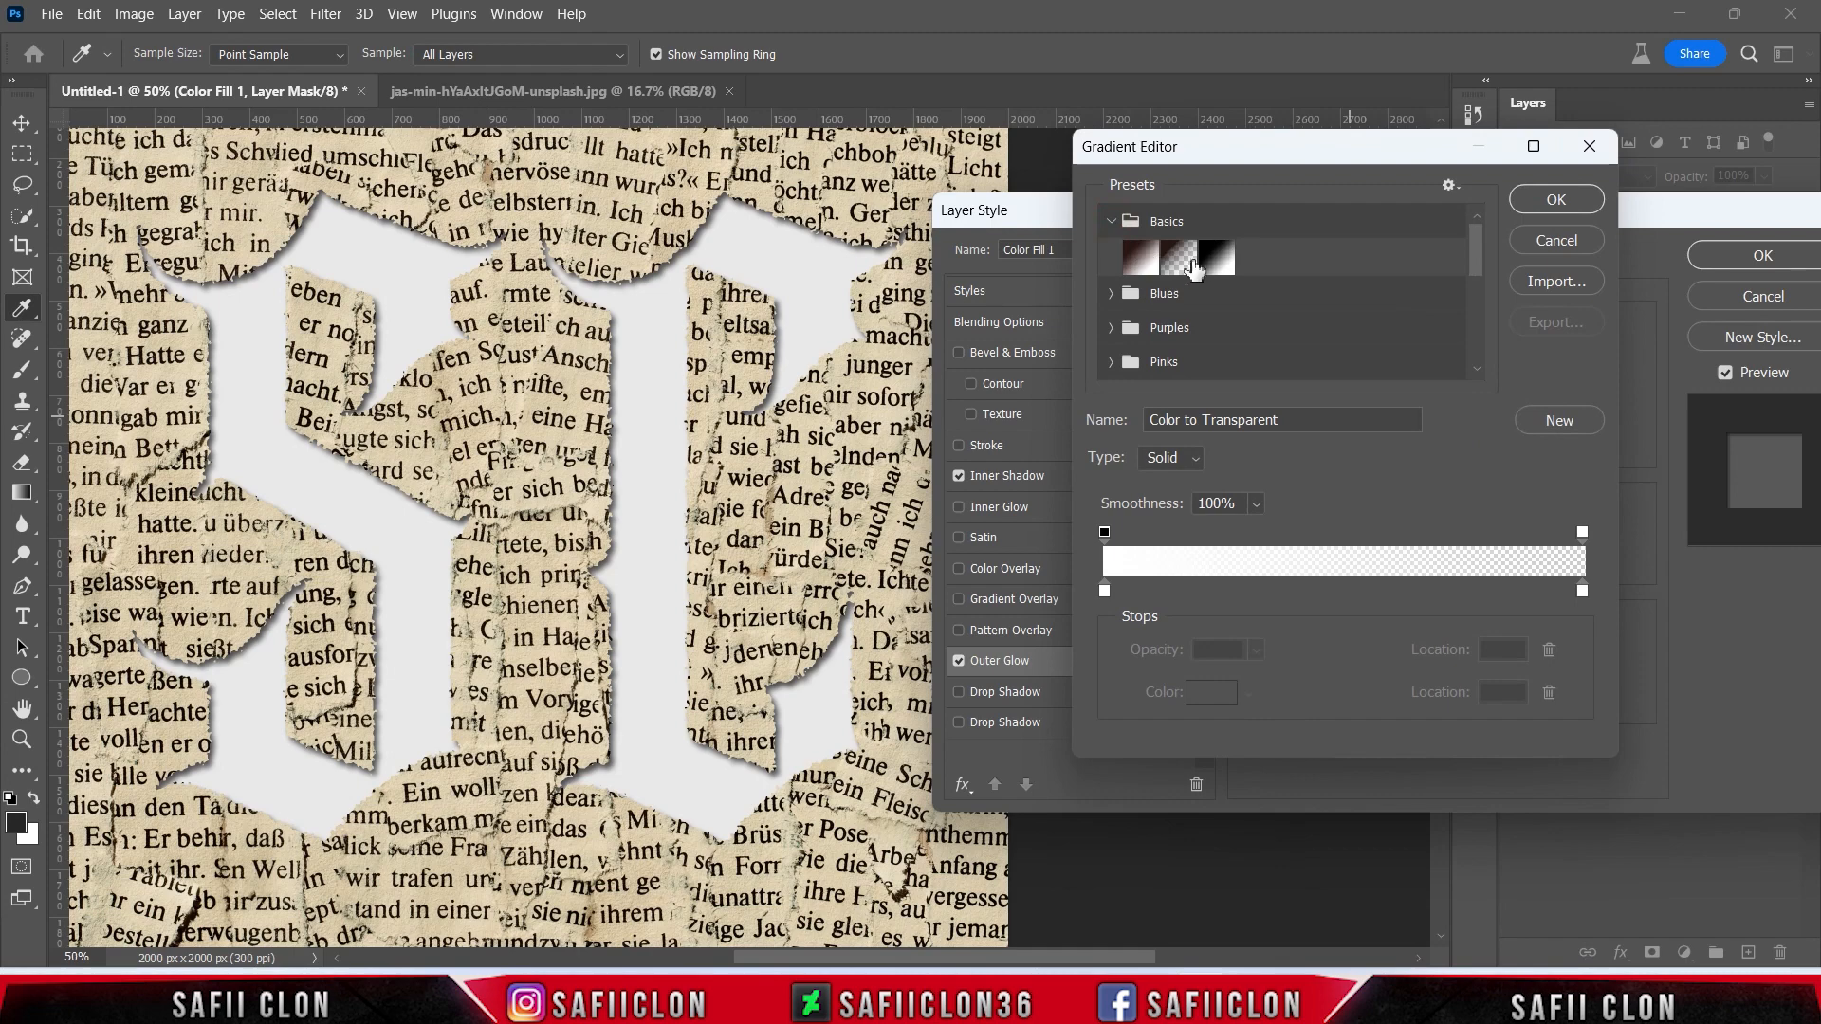
{"action": "left_click", "coordinate": [1179, 257]}
{"action": "left_click", "coordinate": [1105, 593]}
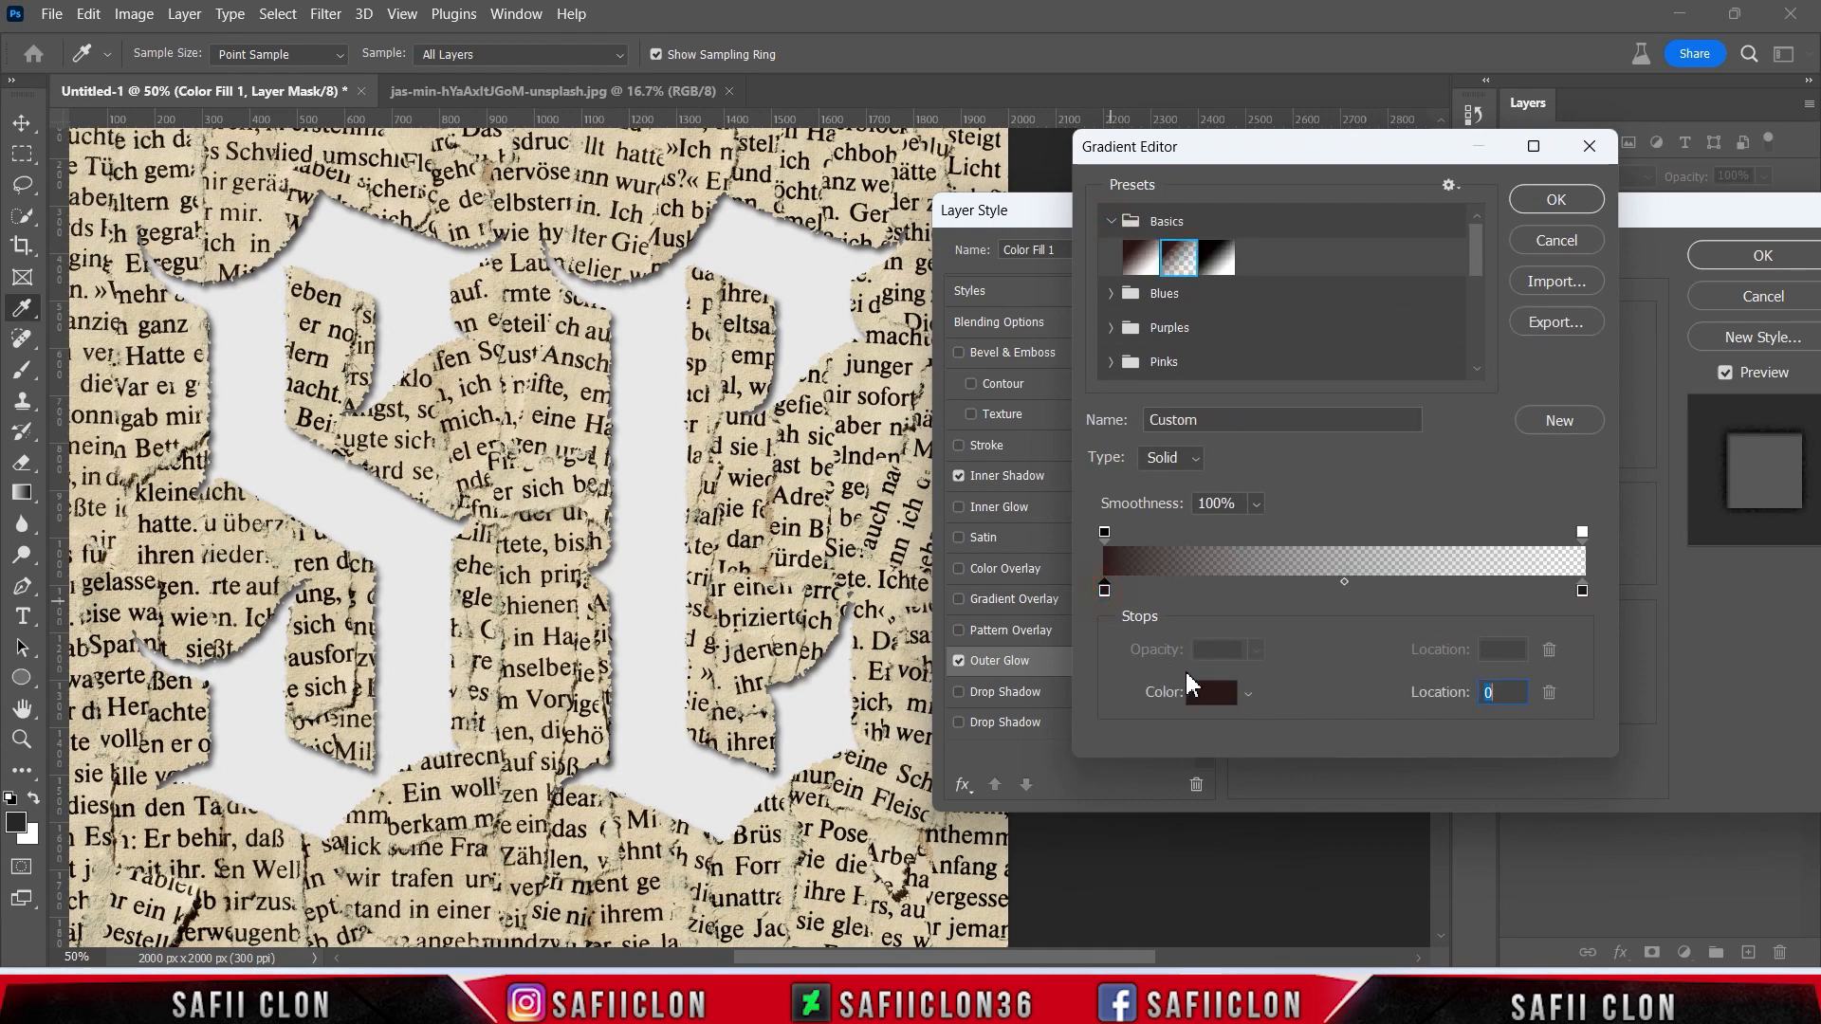
{"action": "left_click", "coordinate": [1212, 691]}
{"action": "left_click_drag", "start_coordinate": [1355, 531], "coordinate": [1290, 452]}
{"action": "left_click_drag", "start_coordinate": [1290, 452], "coordinate": [1285, 453]}
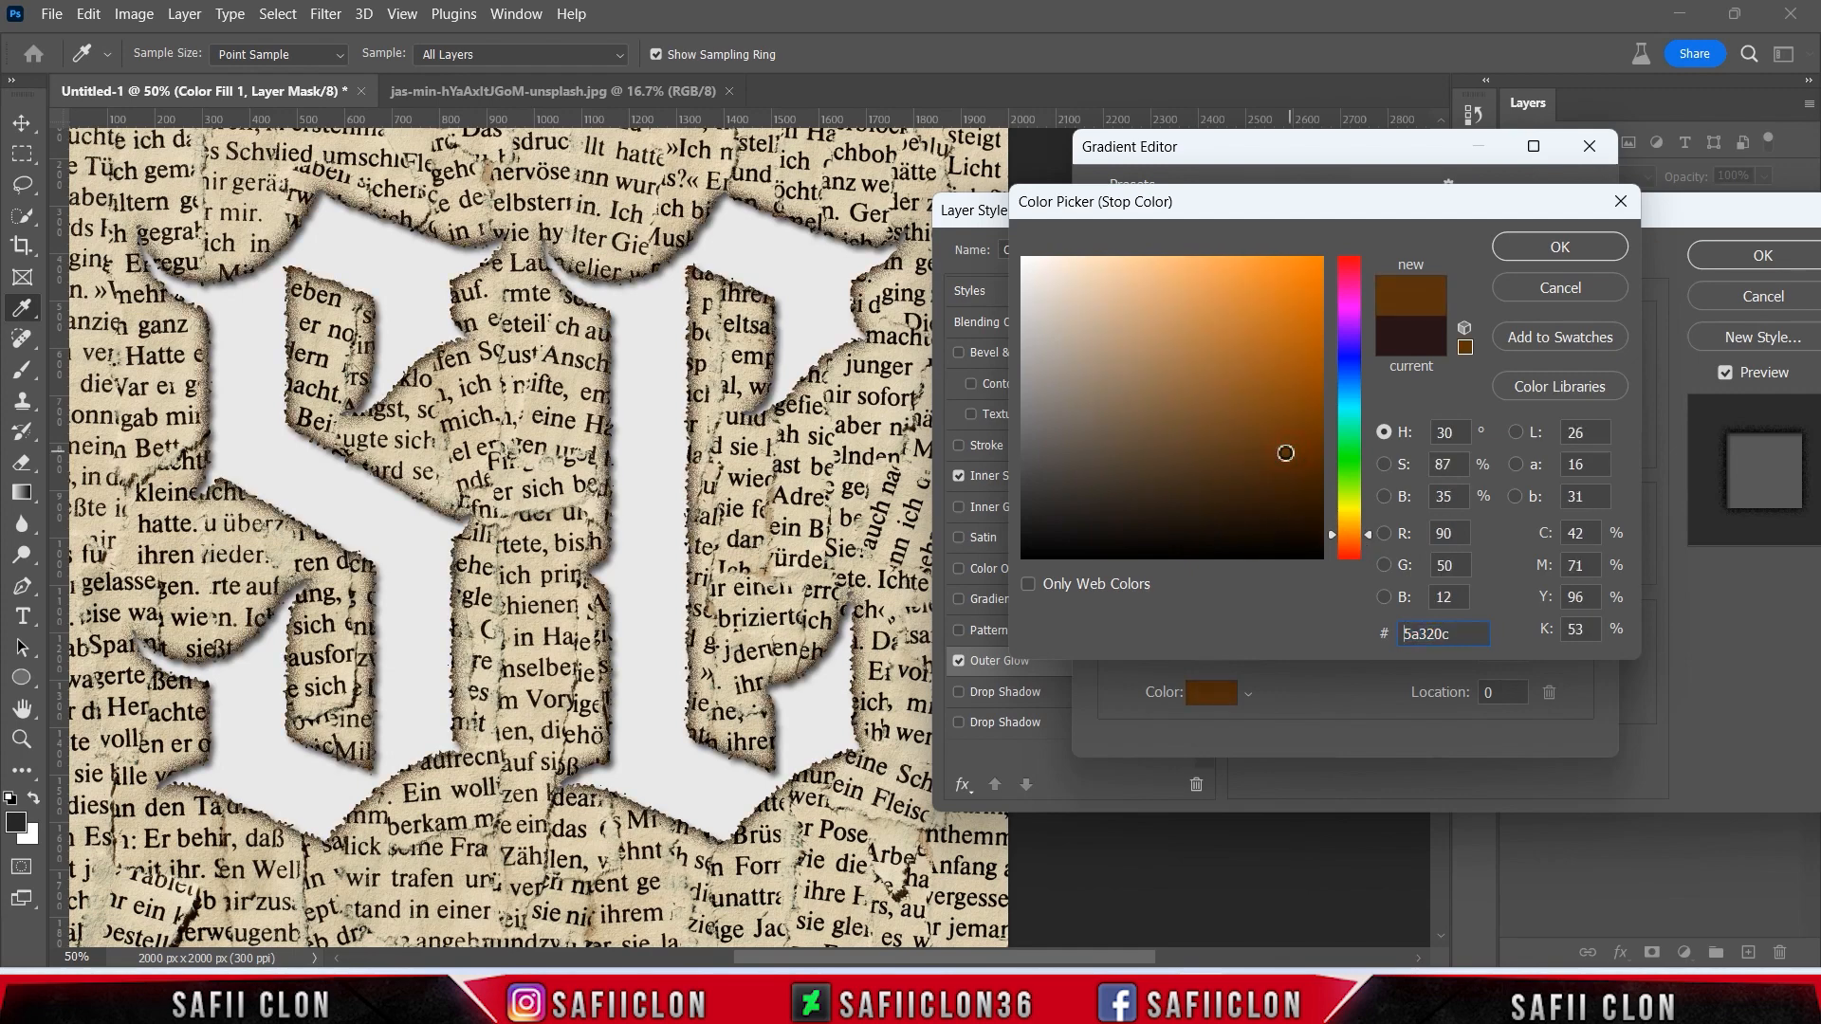
{"action": "left_click", "coordinate": [1523, 249]}
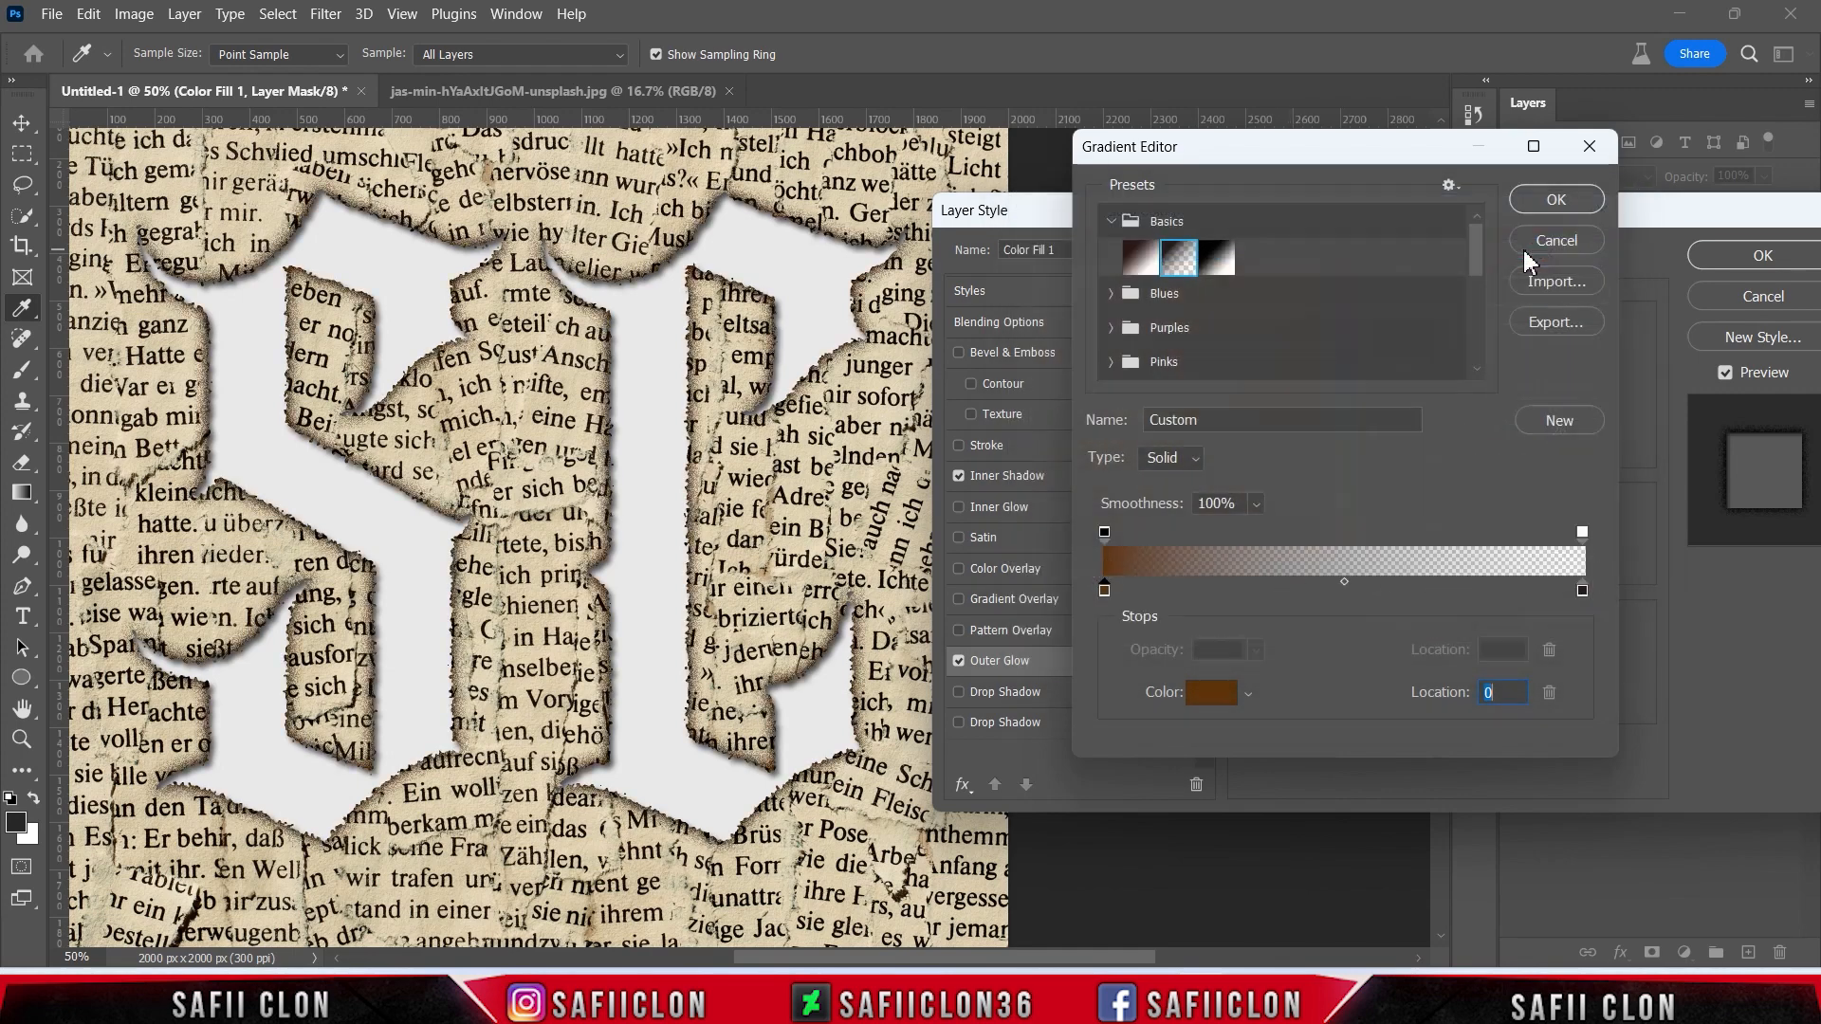
- Recolour the glow gradient's end stop yellow #ffd823 and set the Outer Glow's Spread to 7% and Size to 158 px
{"action": "left_click", "coordinate": [1582, 590]}
{"action": "left_click", "coordinate": [1214, 693]}
{"action": "left_click_drag", "start_coordinate": [1349, 552], "coordinate": [1345, 521]}
{"action": "left_click_drag", "start_coordinate": [1266, 389], "coordinate": [1282, 257]}
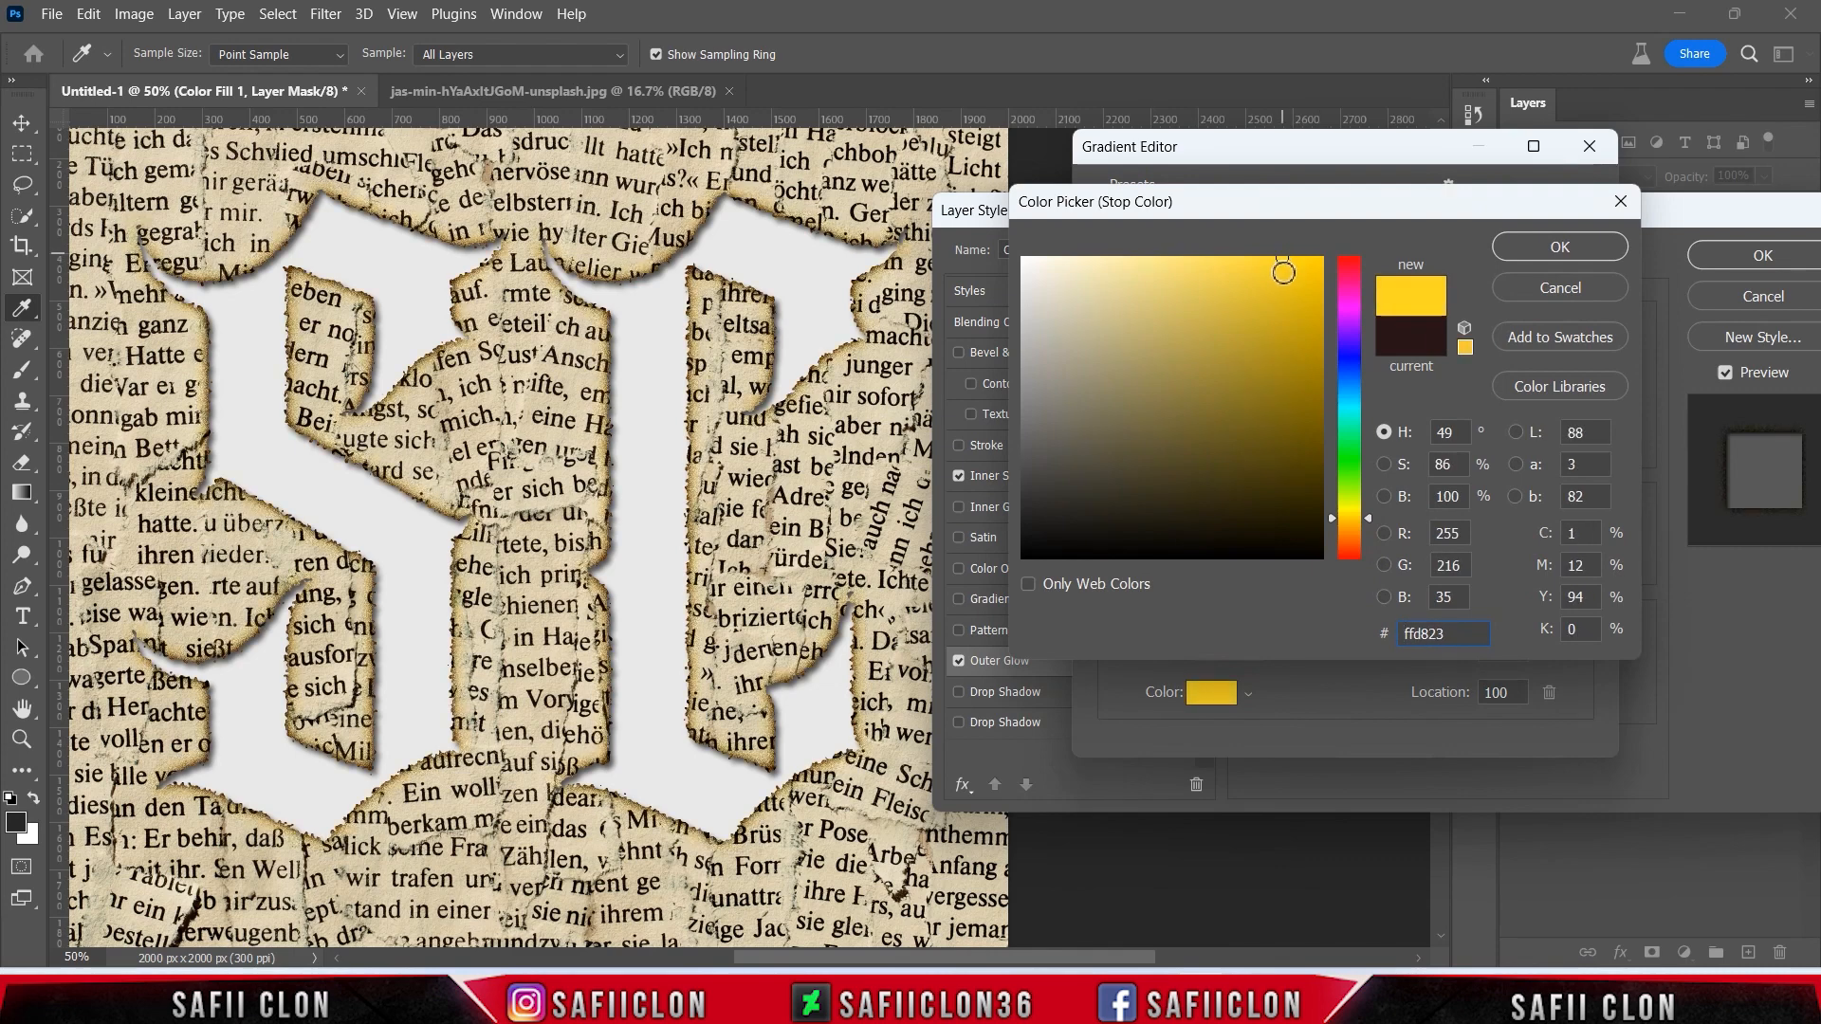
{"action": "left_click", "coordinate": [1544, 249]}
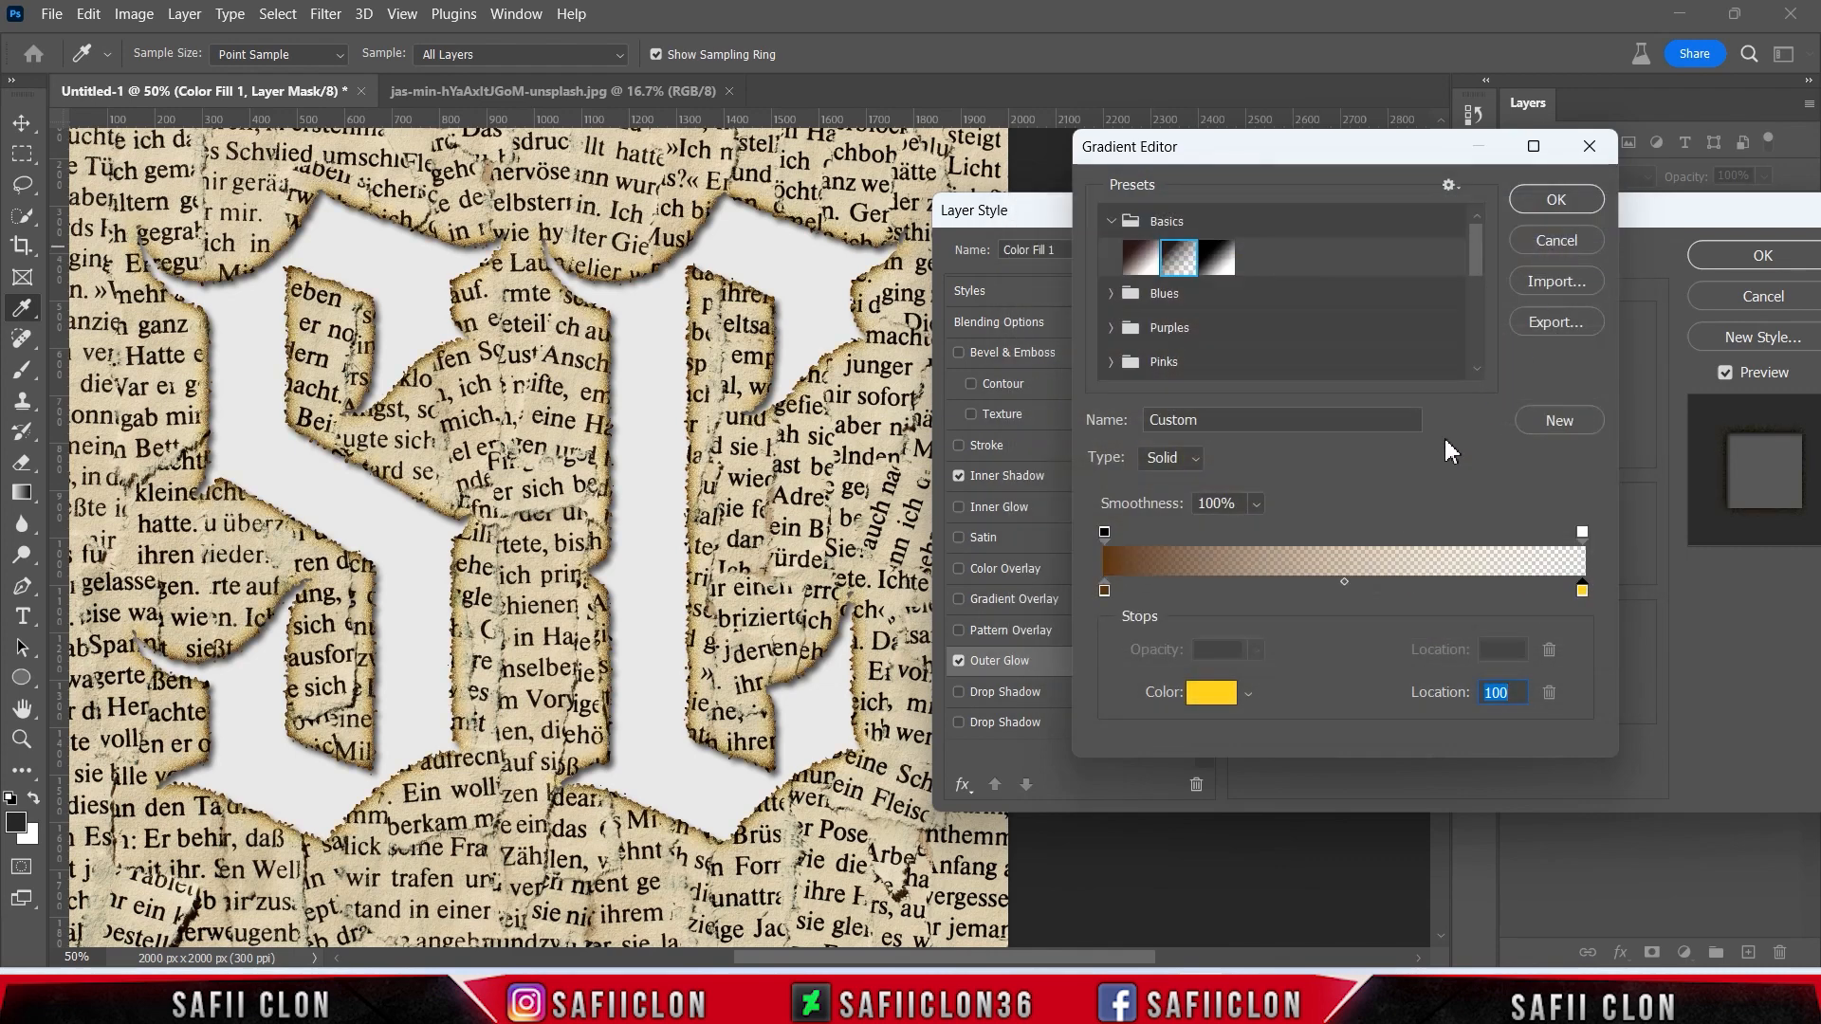
{"action": "left_click", "coordinate": [1546, 201]}
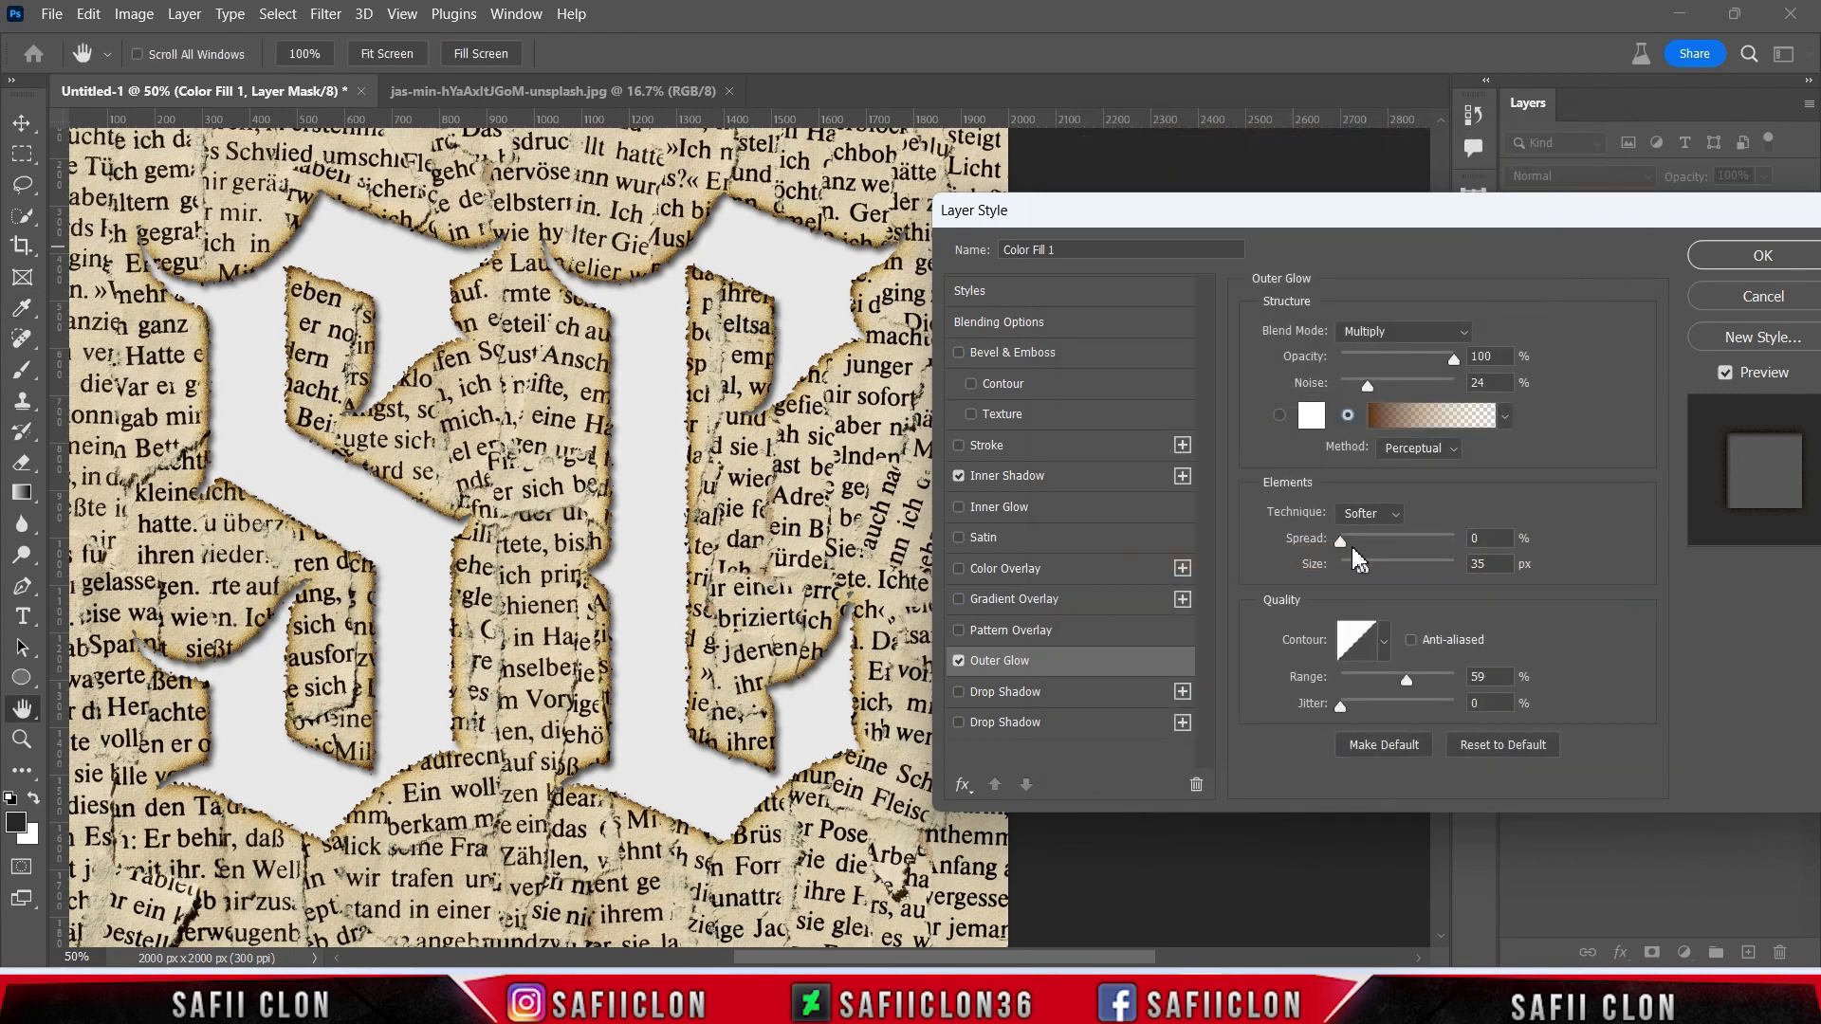
{"action": "left_click_drag", "start_coordinate": [1345, 552], "coordinate": [1416, 567]}
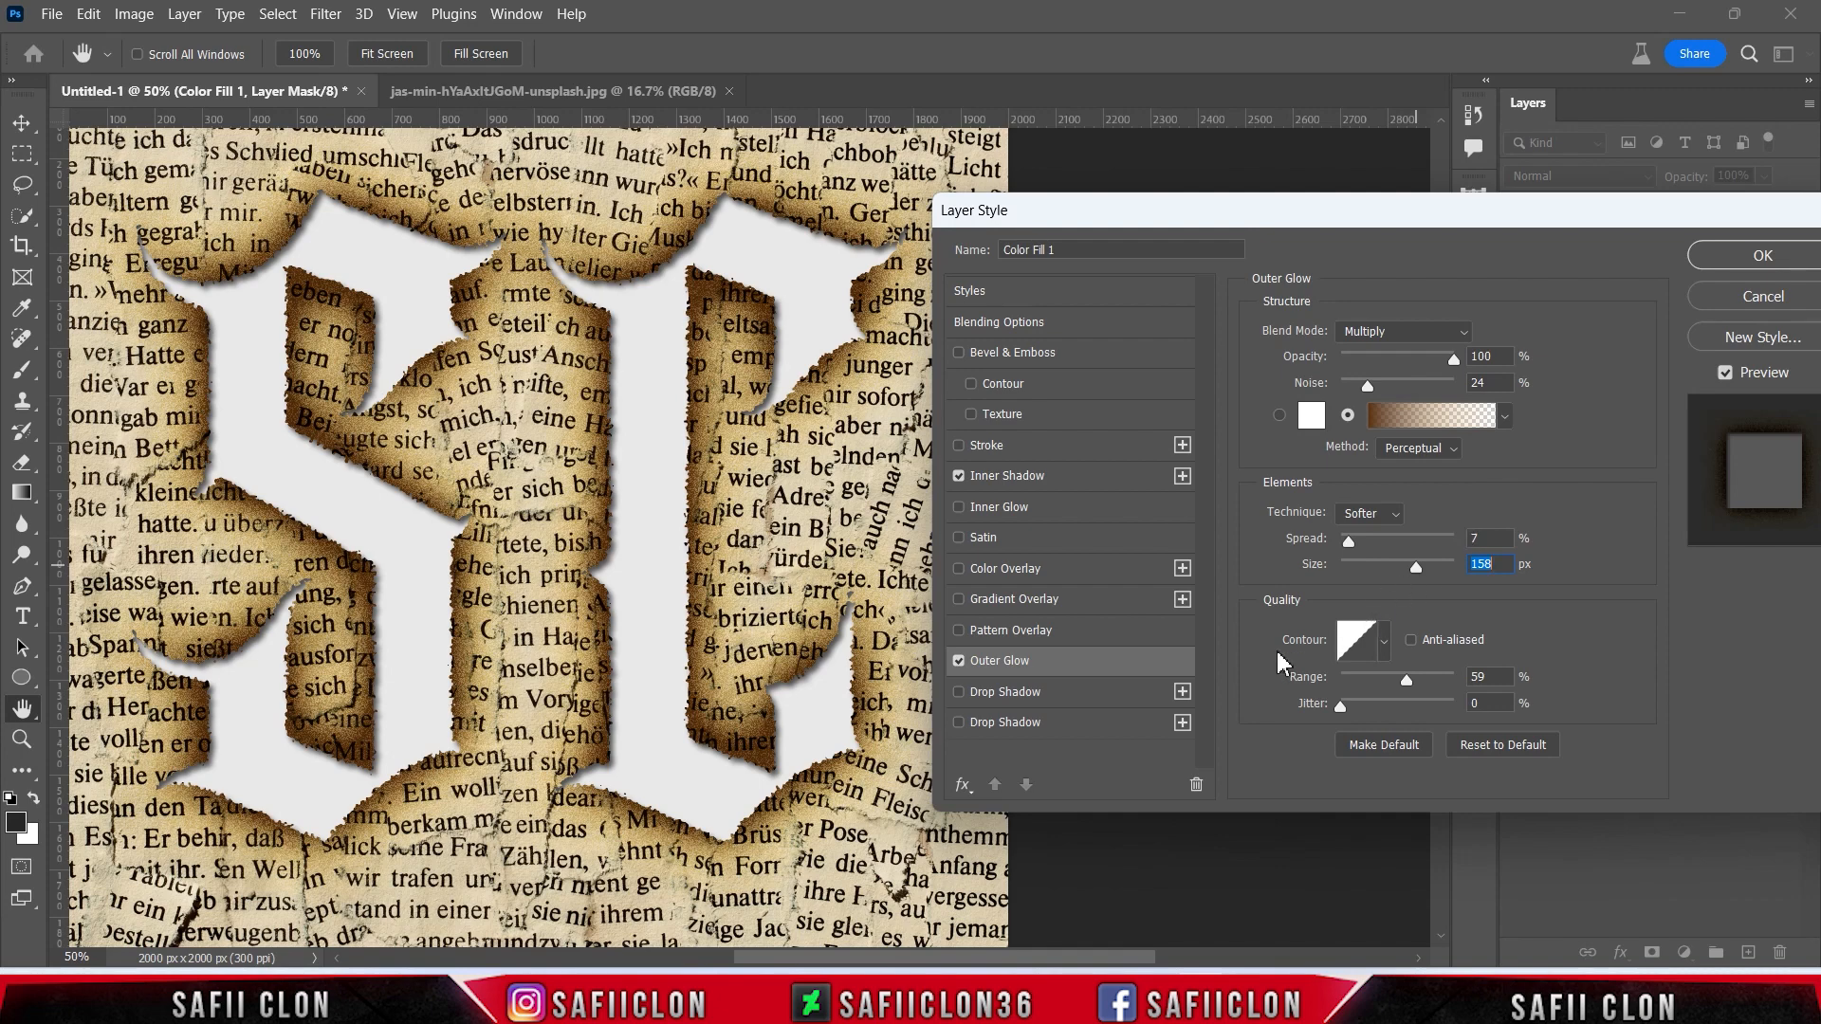
- Enable Drop Shadow with Multiply blend mode, brown colour #5d3b12 and 100% Opacity
{"action": "left_click", "coordinate": [1041, 698]}
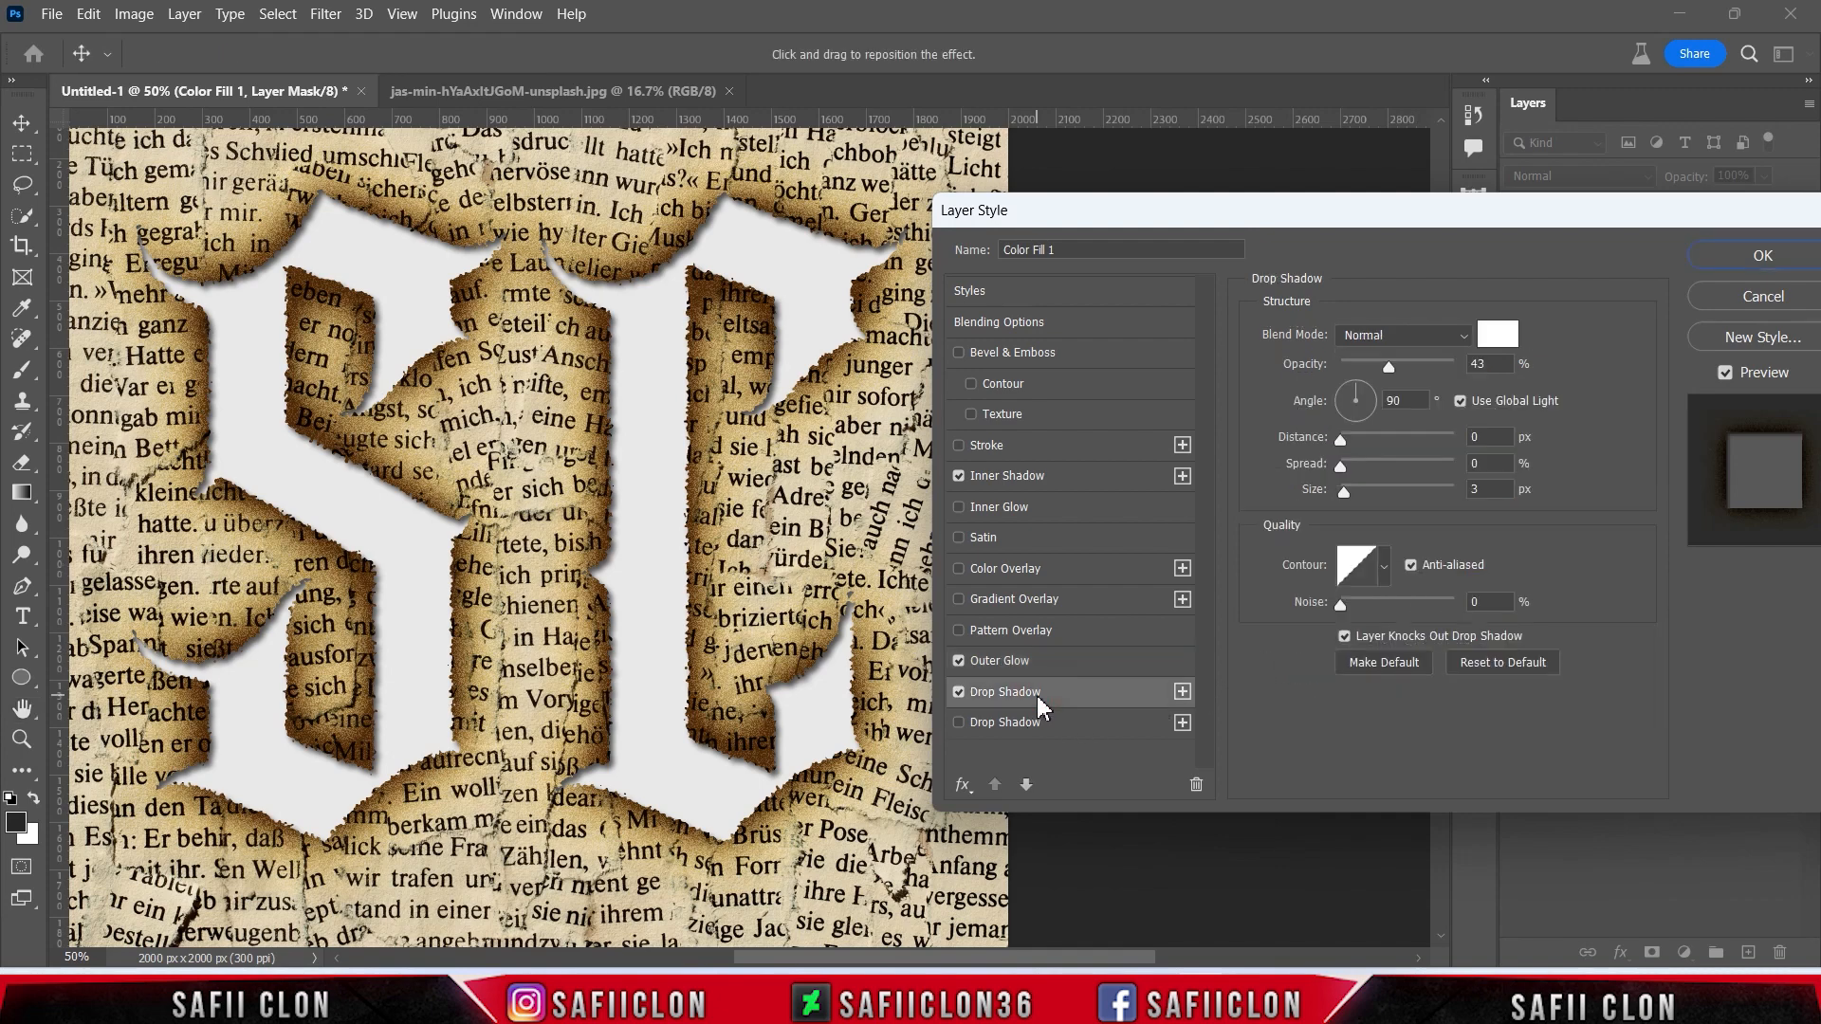
{"action": "left_click", "coordinate": [1385, 338]}
{"action": "left_click", "coordinate": [1376, 424]}
{"action": "left_click", "coordinate": [1497, 334]}
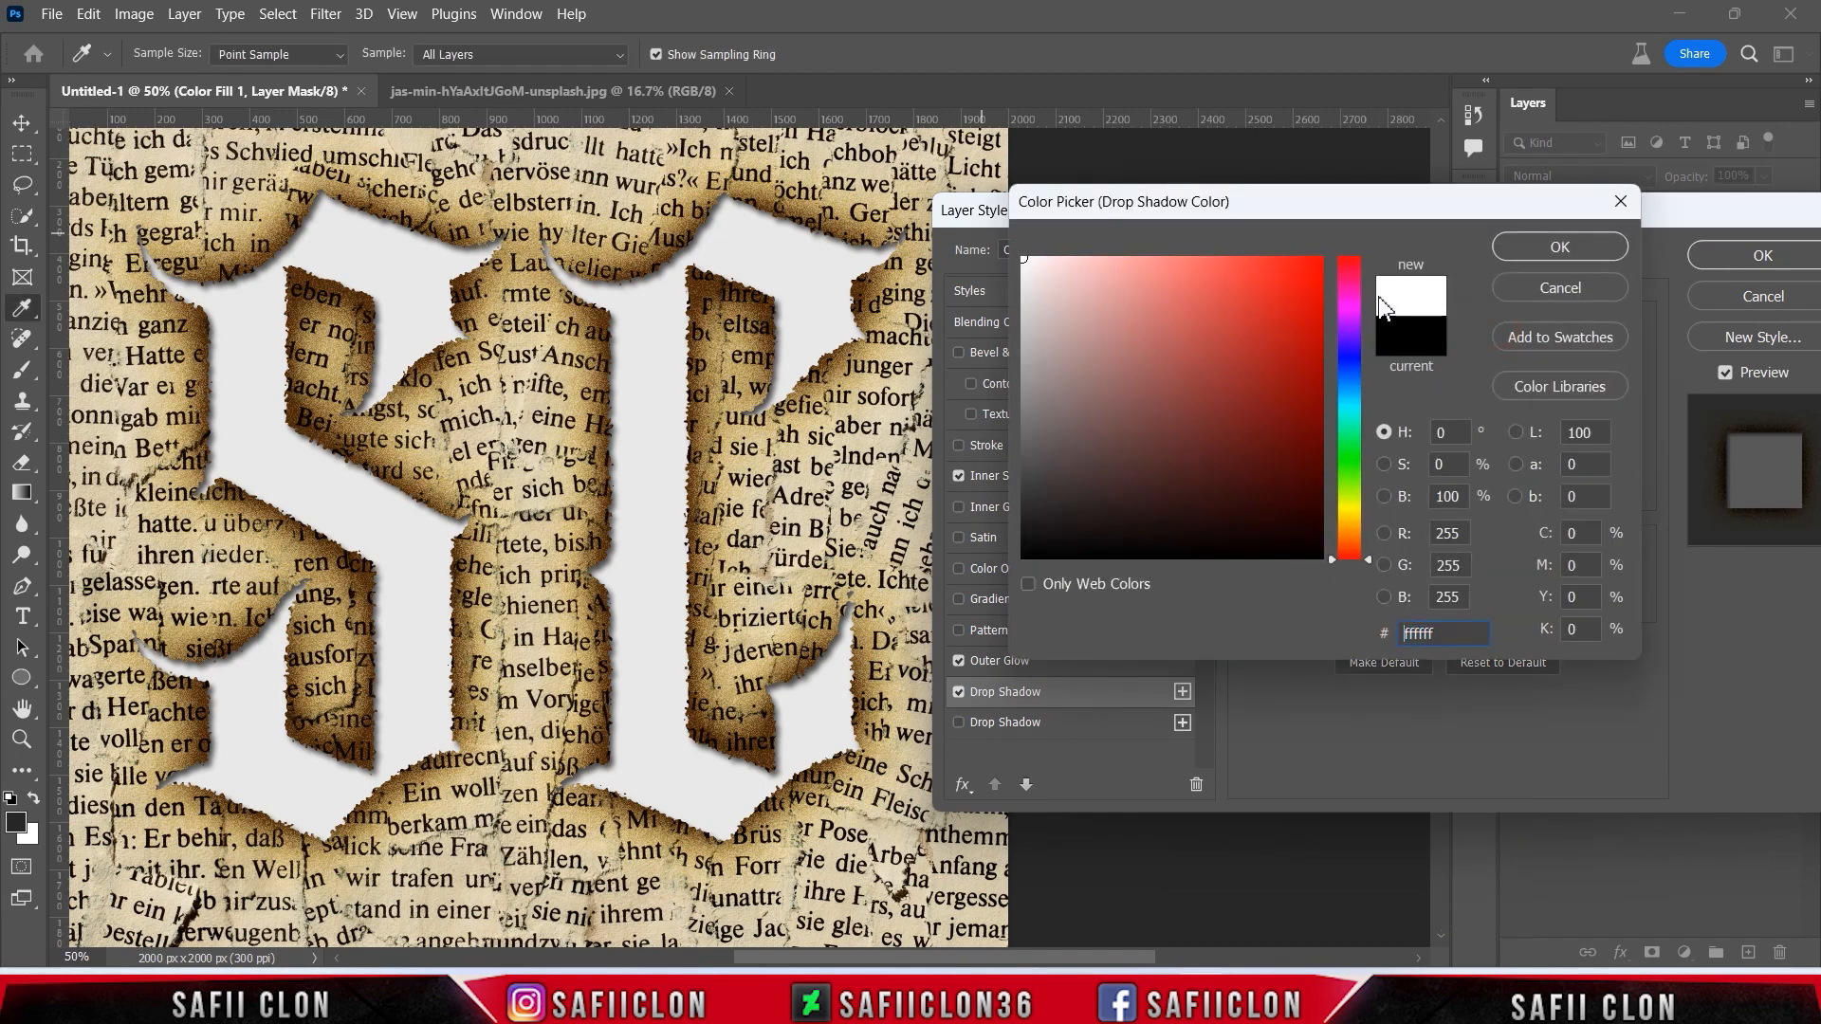
{"action": "left_click_drag", "start_coordinate": [1354, 558], "coordinate": [1354, 537]}
{"action": "left_click_drag", "start_coordinate": [1292, 456], "coordinate": [1263, 447]}
{"action": "left_click", "coordinate": [1561, 247]}
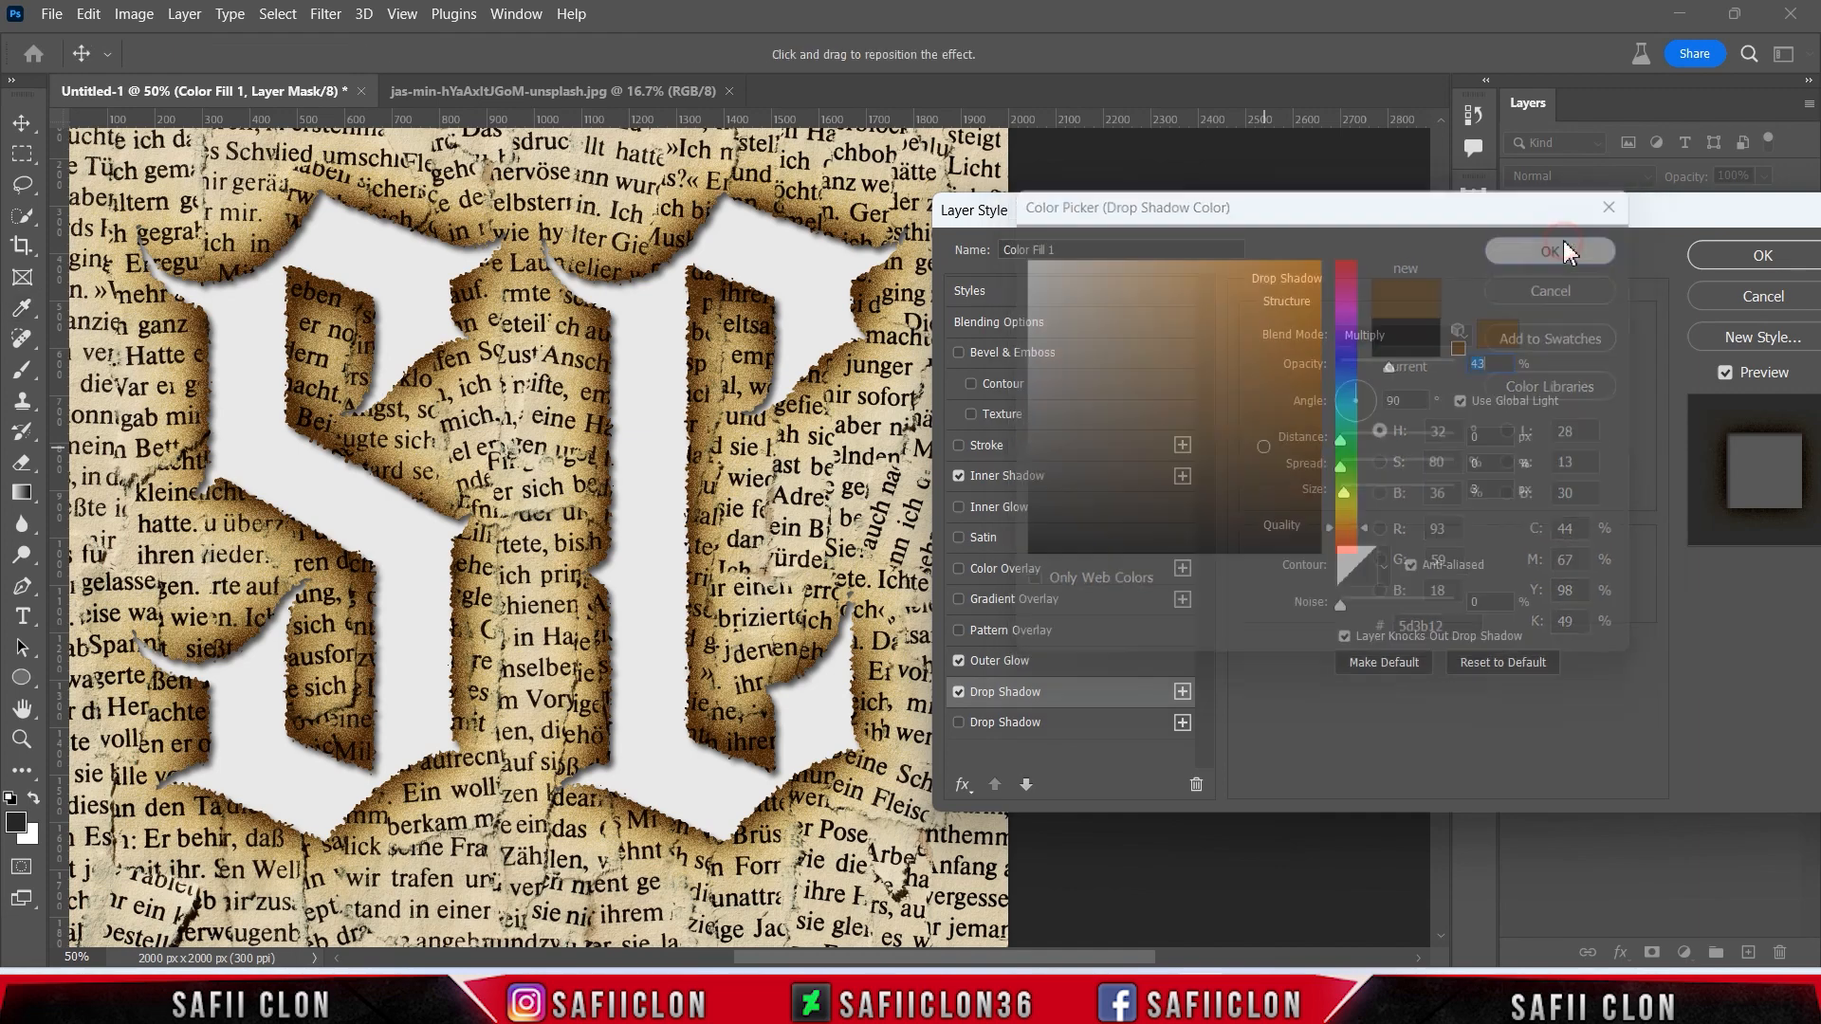
{"action": "left_click_drag", "start_coordinate": [1391, 368], "coordinate": [1508, 372]}
- Set the Drop Shadow's Distance to 0 px, Spread to 36% and Size to 24 px
{"action": "left_click", "coordinate": [1408, 400]}
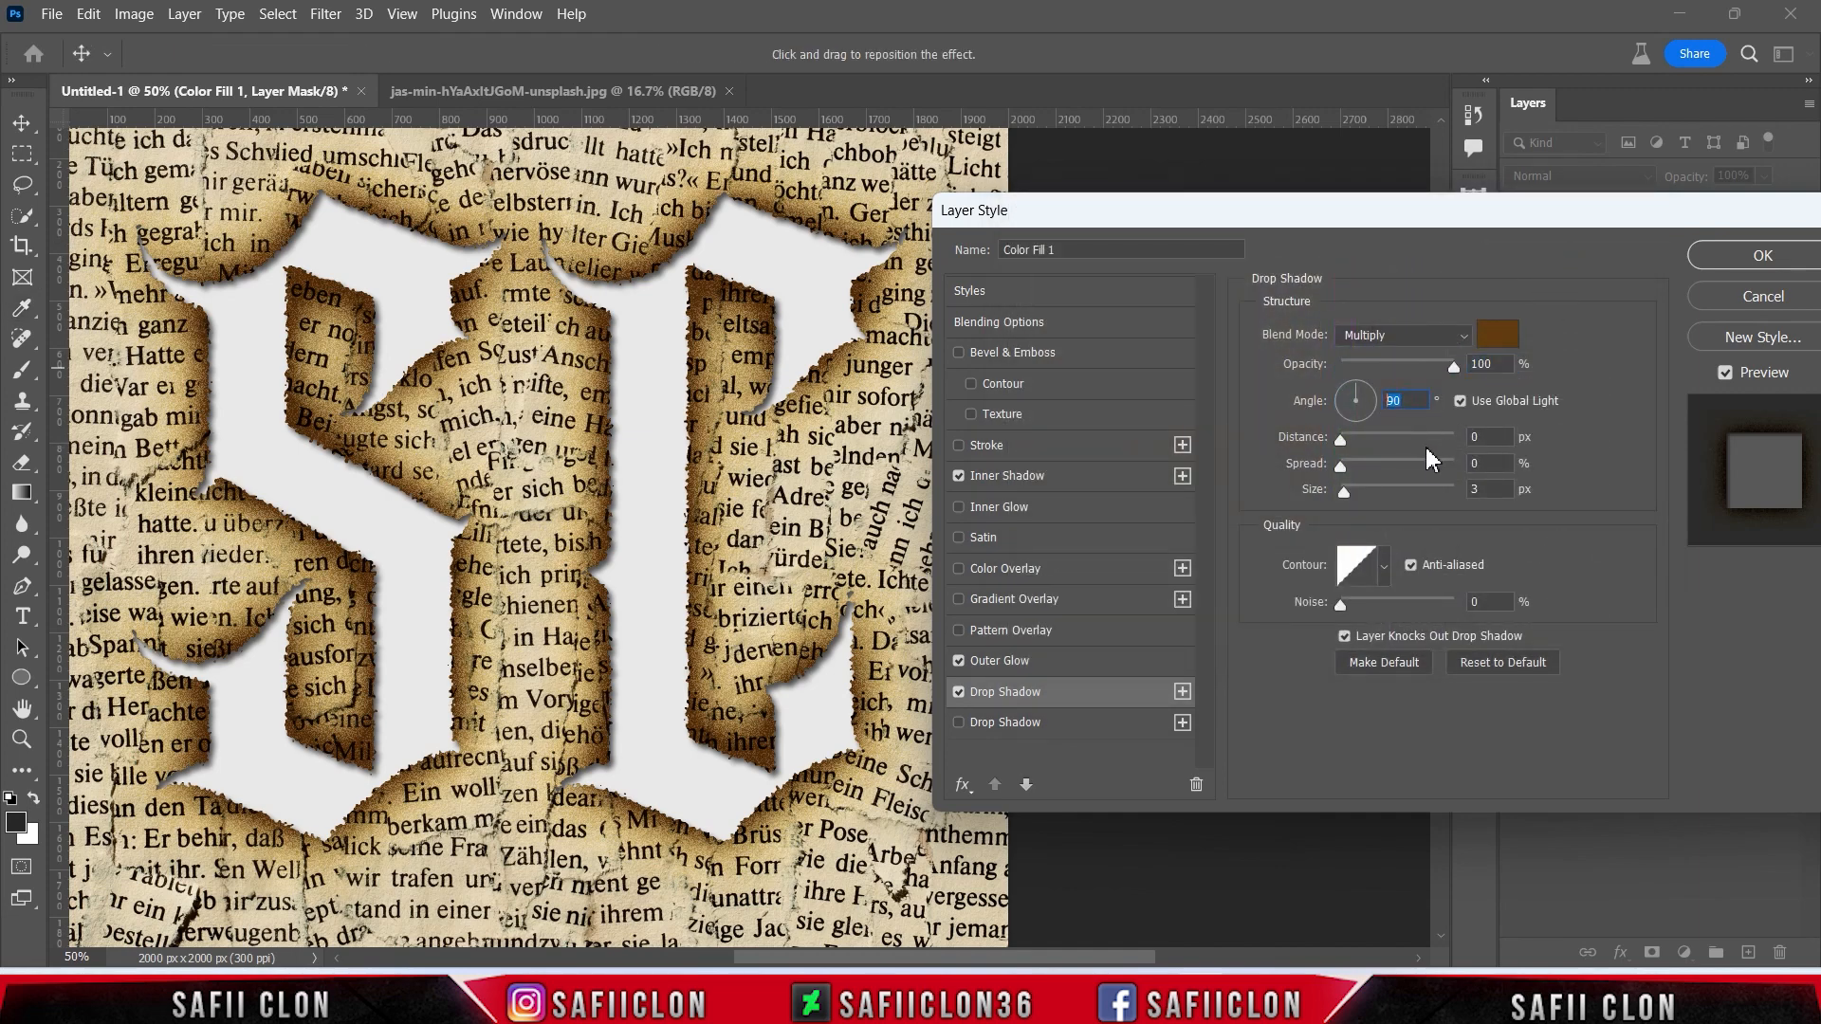
{"action": "left_click", "coordinate": [1340, 440]}
{"action": "mouse_move", "coordinate": [1351, 467]}
{"action": "left_mouse_down"}
{"action": "mouse_move", "coordinate": [1431, 478]}
{"action": "mouse_move", "coordinate": [1385, 470]}
{"action": "left_mouse_up"}
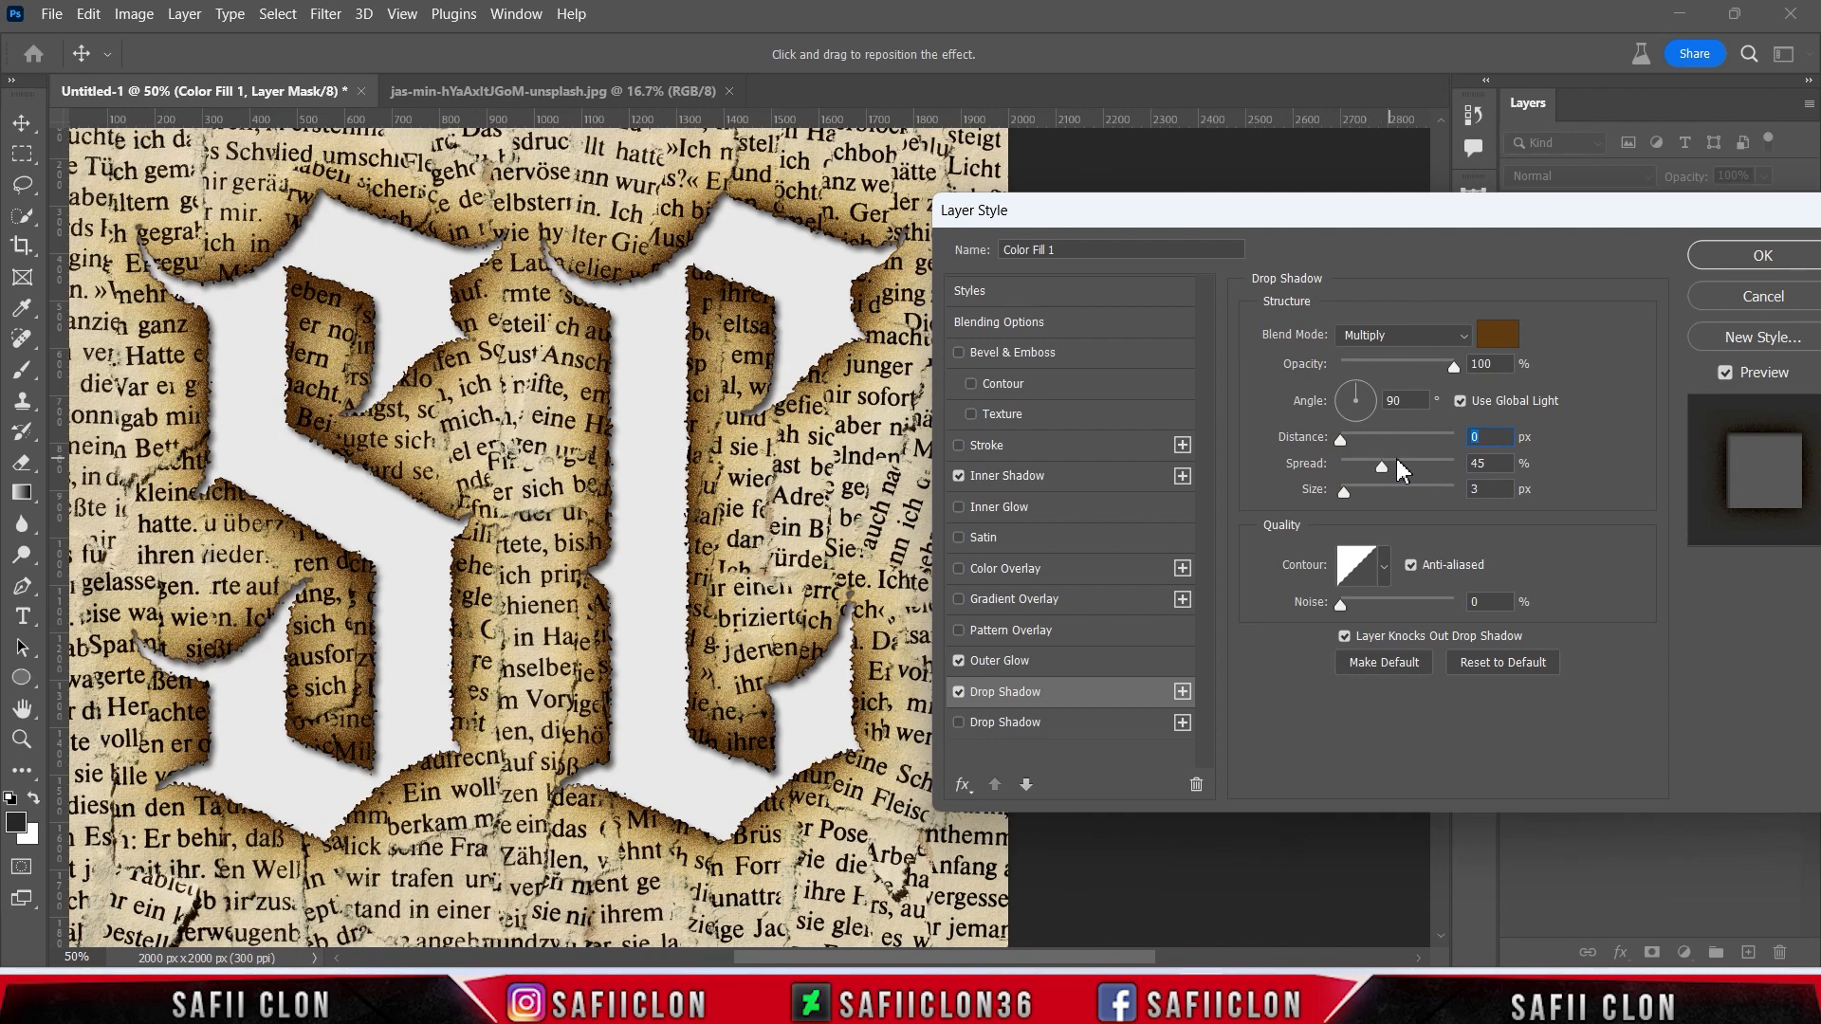
{"action": "left_click", "coordinate": [1396, 458]}
{"action": "mouse_move", "coordinate": [1345, 491]}
{"action": "left_mouse_down"}
{"action": "mouse_move", "coordinate": [1376, 493]}
{"action": "mouse_move", "coordinate": [1358, 495]}
{"action": "left_mouse_up"}
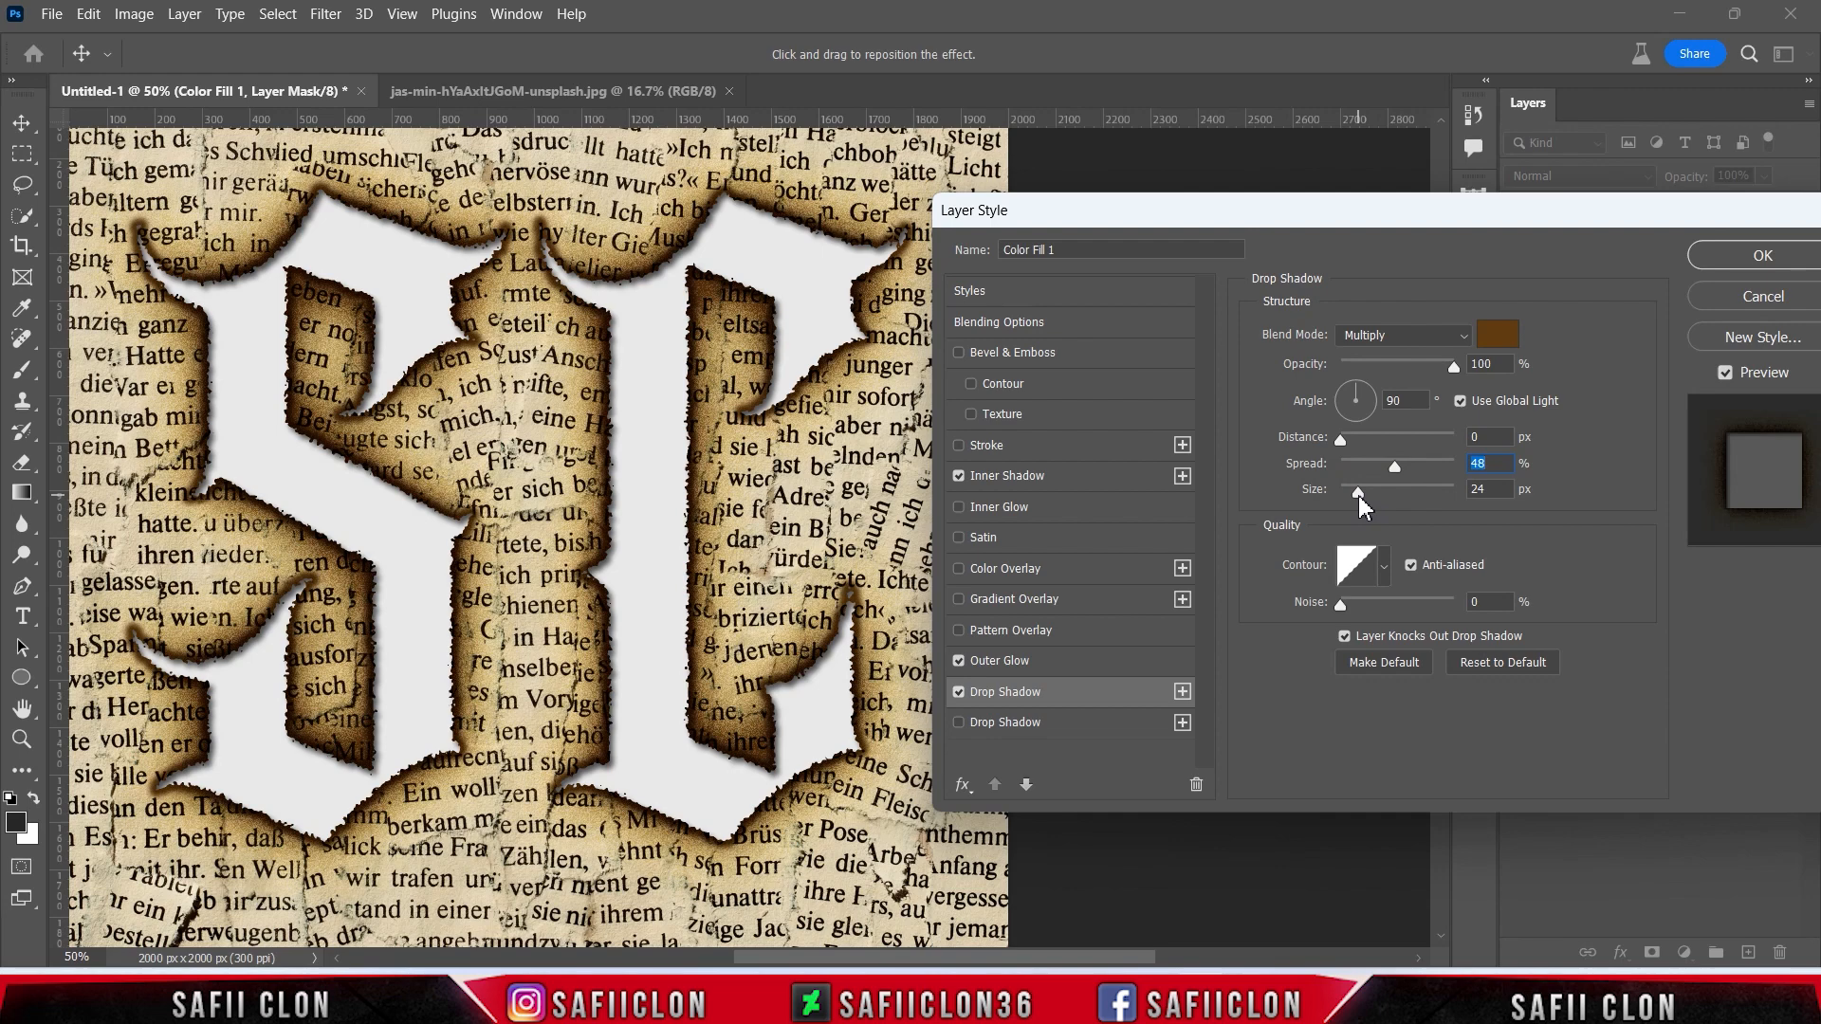
{"action": "key", "text": "Tab"}
{"action": "left_click_drag", "start_coordinate": [1392, 469], "coordinate": [1383, 466]}
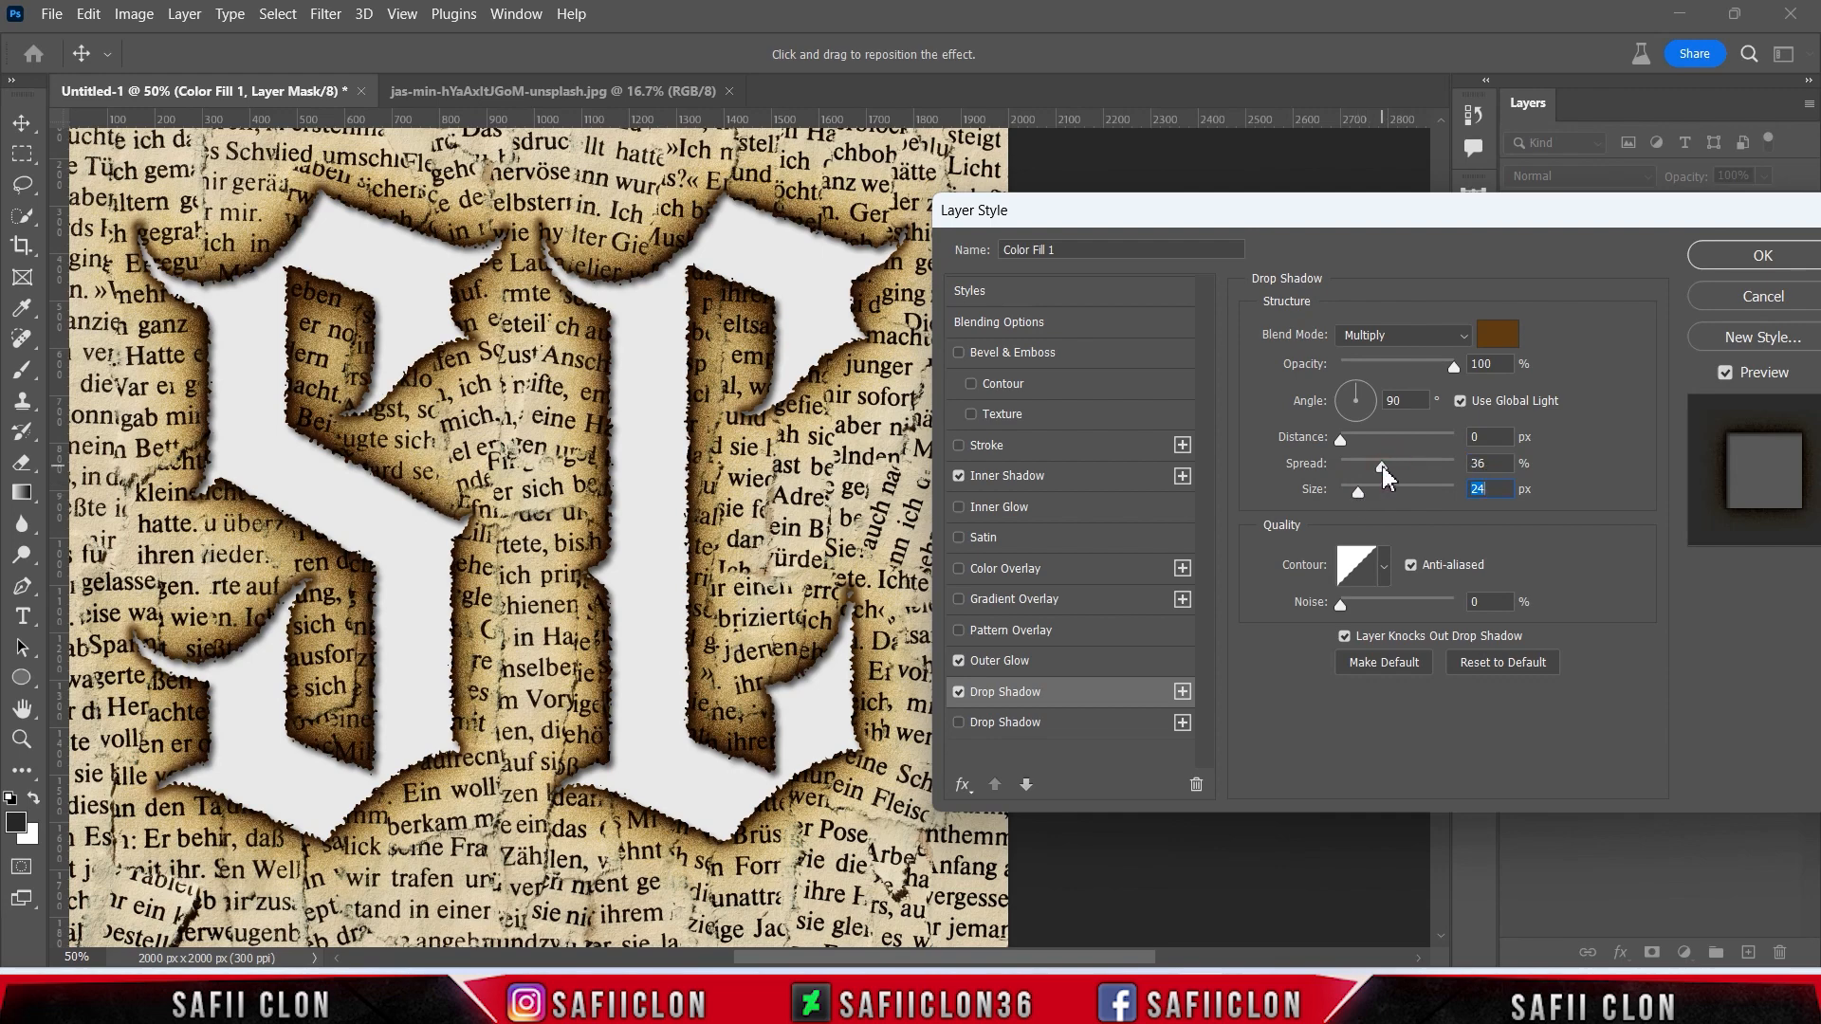
- Reduce the Drop Shadow's Size to 21 px, keeping Spread at 36%, and apply the layer style
{"action": "left_click_drag", "start_coordinate": [1359, 491], "coordinate": [1353, 487]}
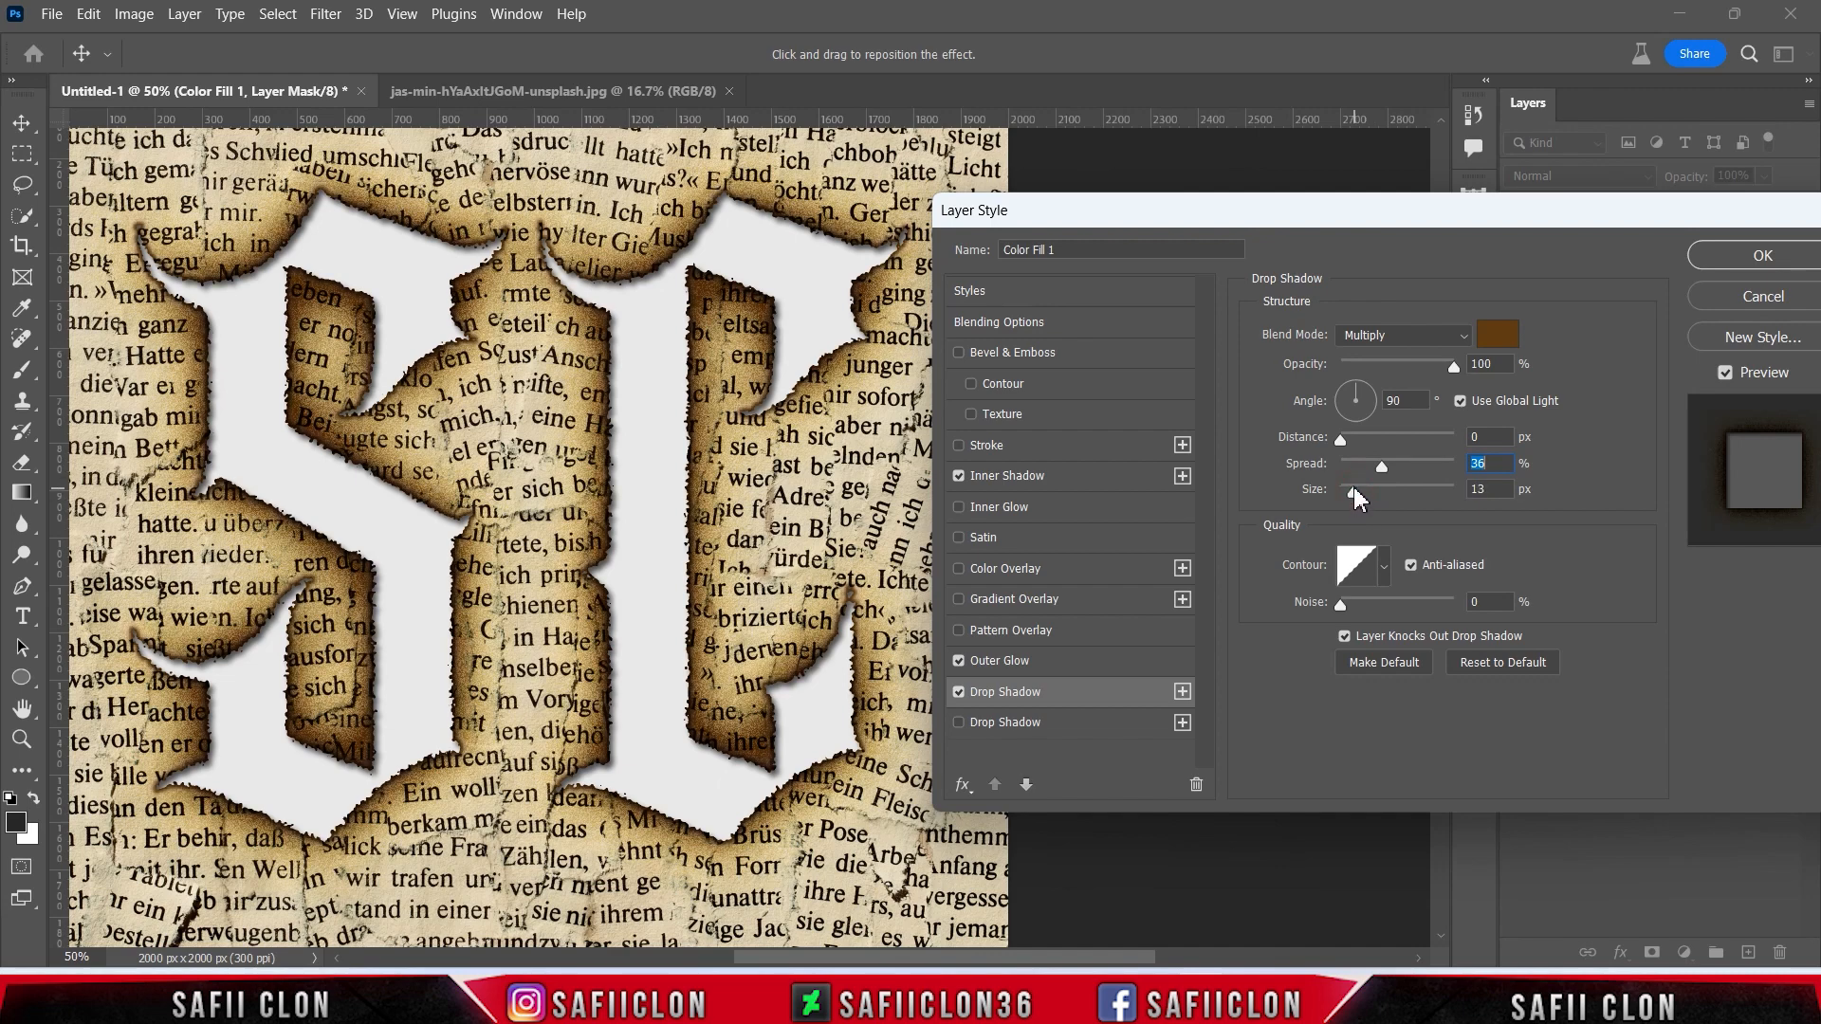
{"action": "left_click", "coordinate": [1352, 489]}
{"action": "left_click_drag", "start_coordinate": [1352, 491], "coordinate": [1347, 488]}
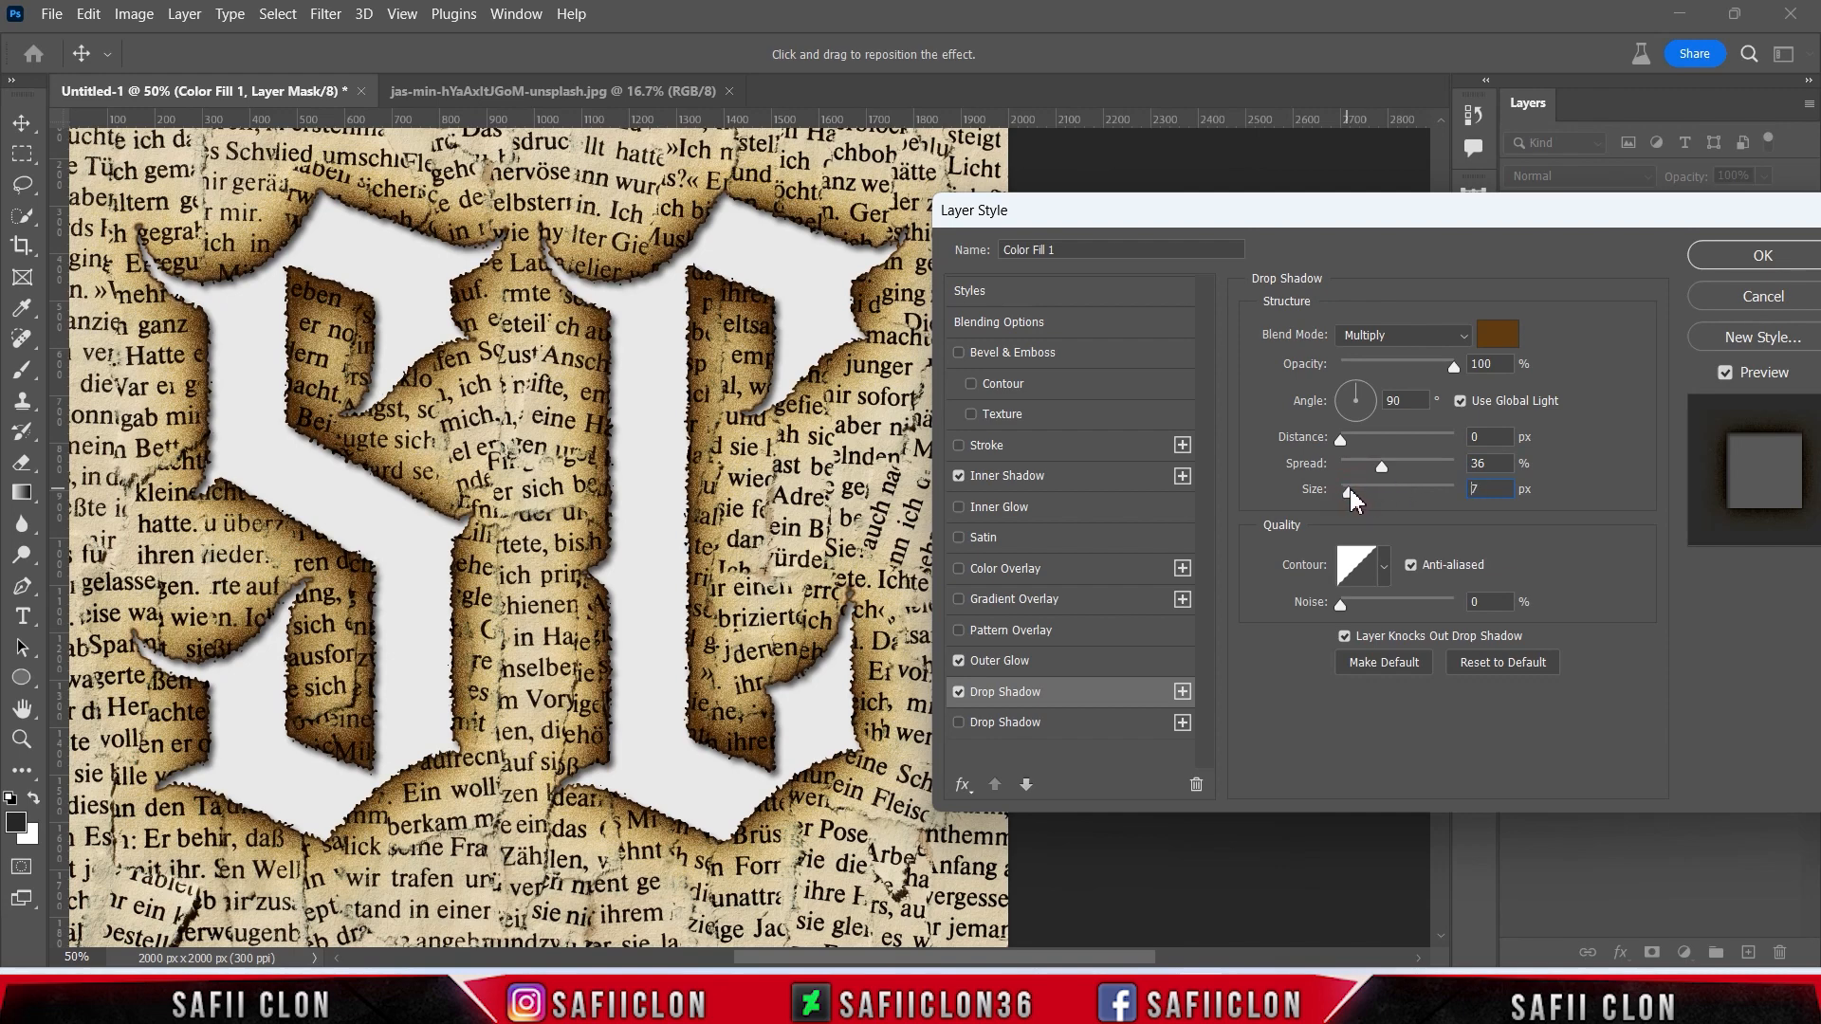
{"action": "key", "text": "Up"}
{"action": "left_click", "coordinate": [1353, 491]}
{"action": "left_click_drag", "start_coordinate": [1356, 490], "coordinate": [1385, 467]}
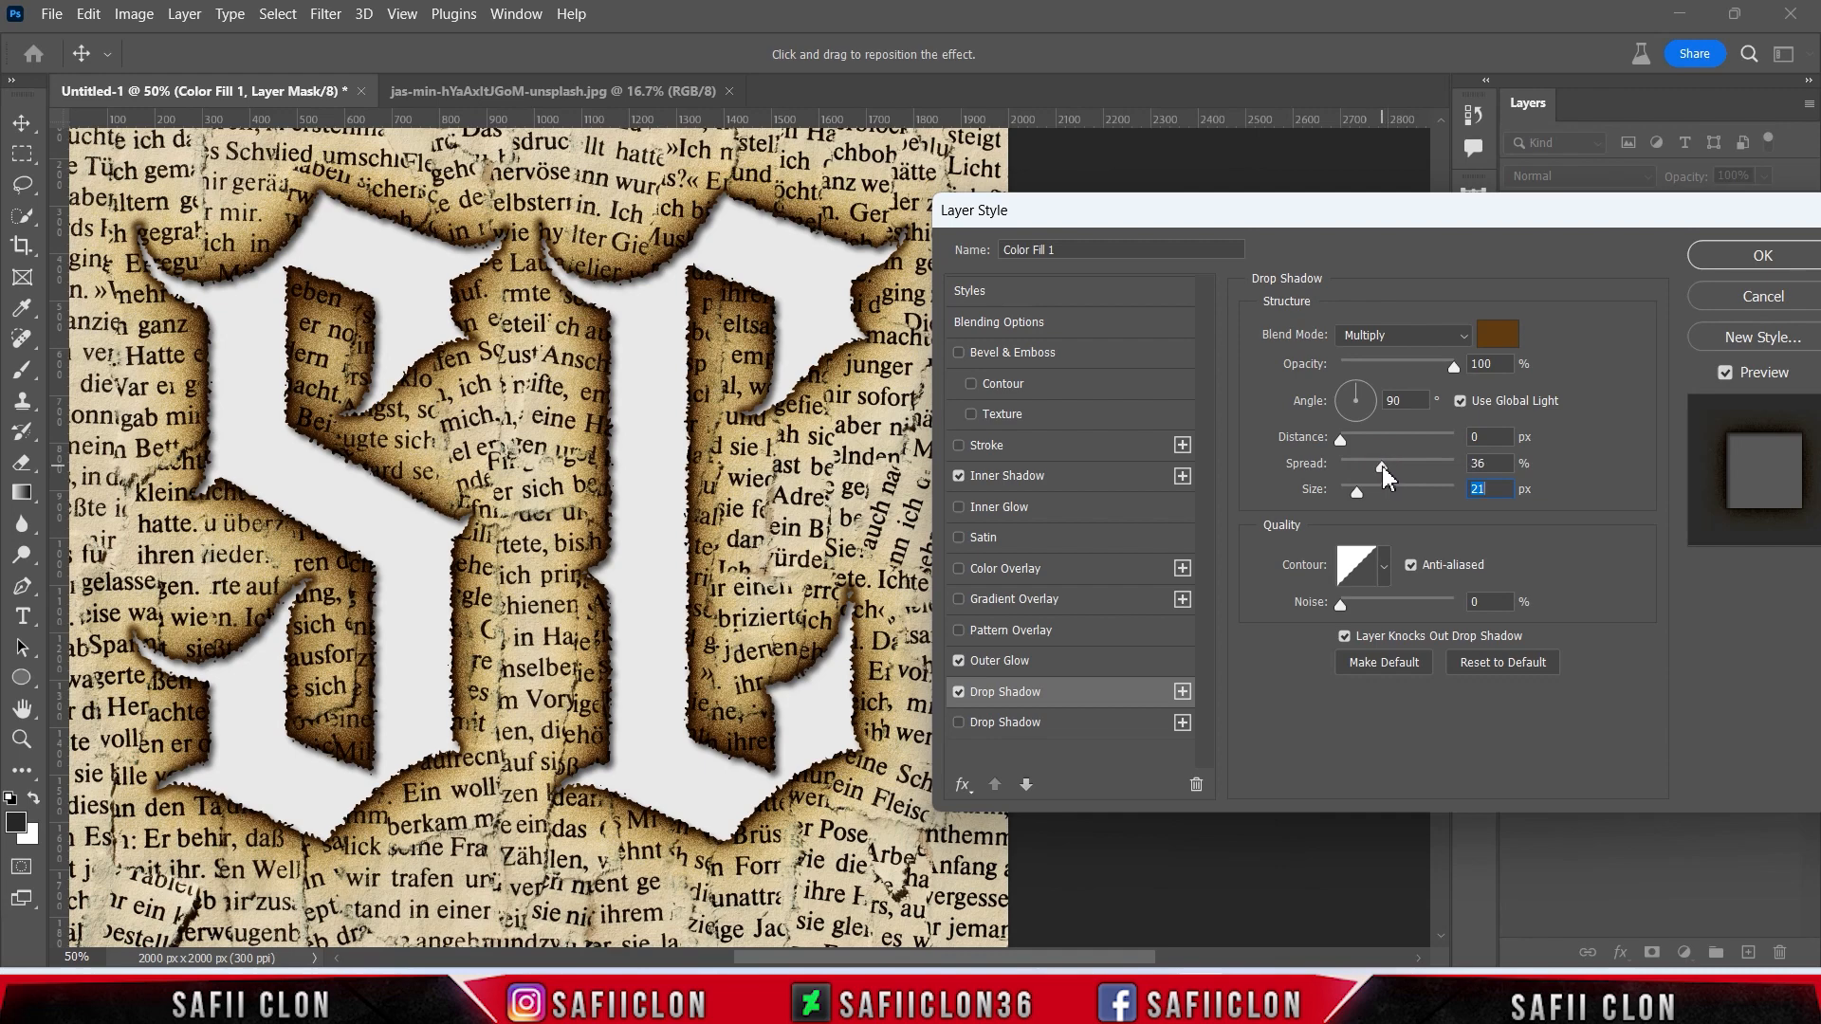
{"action": "left_click", "coordinate": [1381, 465]}
{"action": "left_click_drag", "start_coordinate": [1618, 228], "coordinate": [1250, 230]}
{"action": "left_click", "coordinate": [1385, 264]}
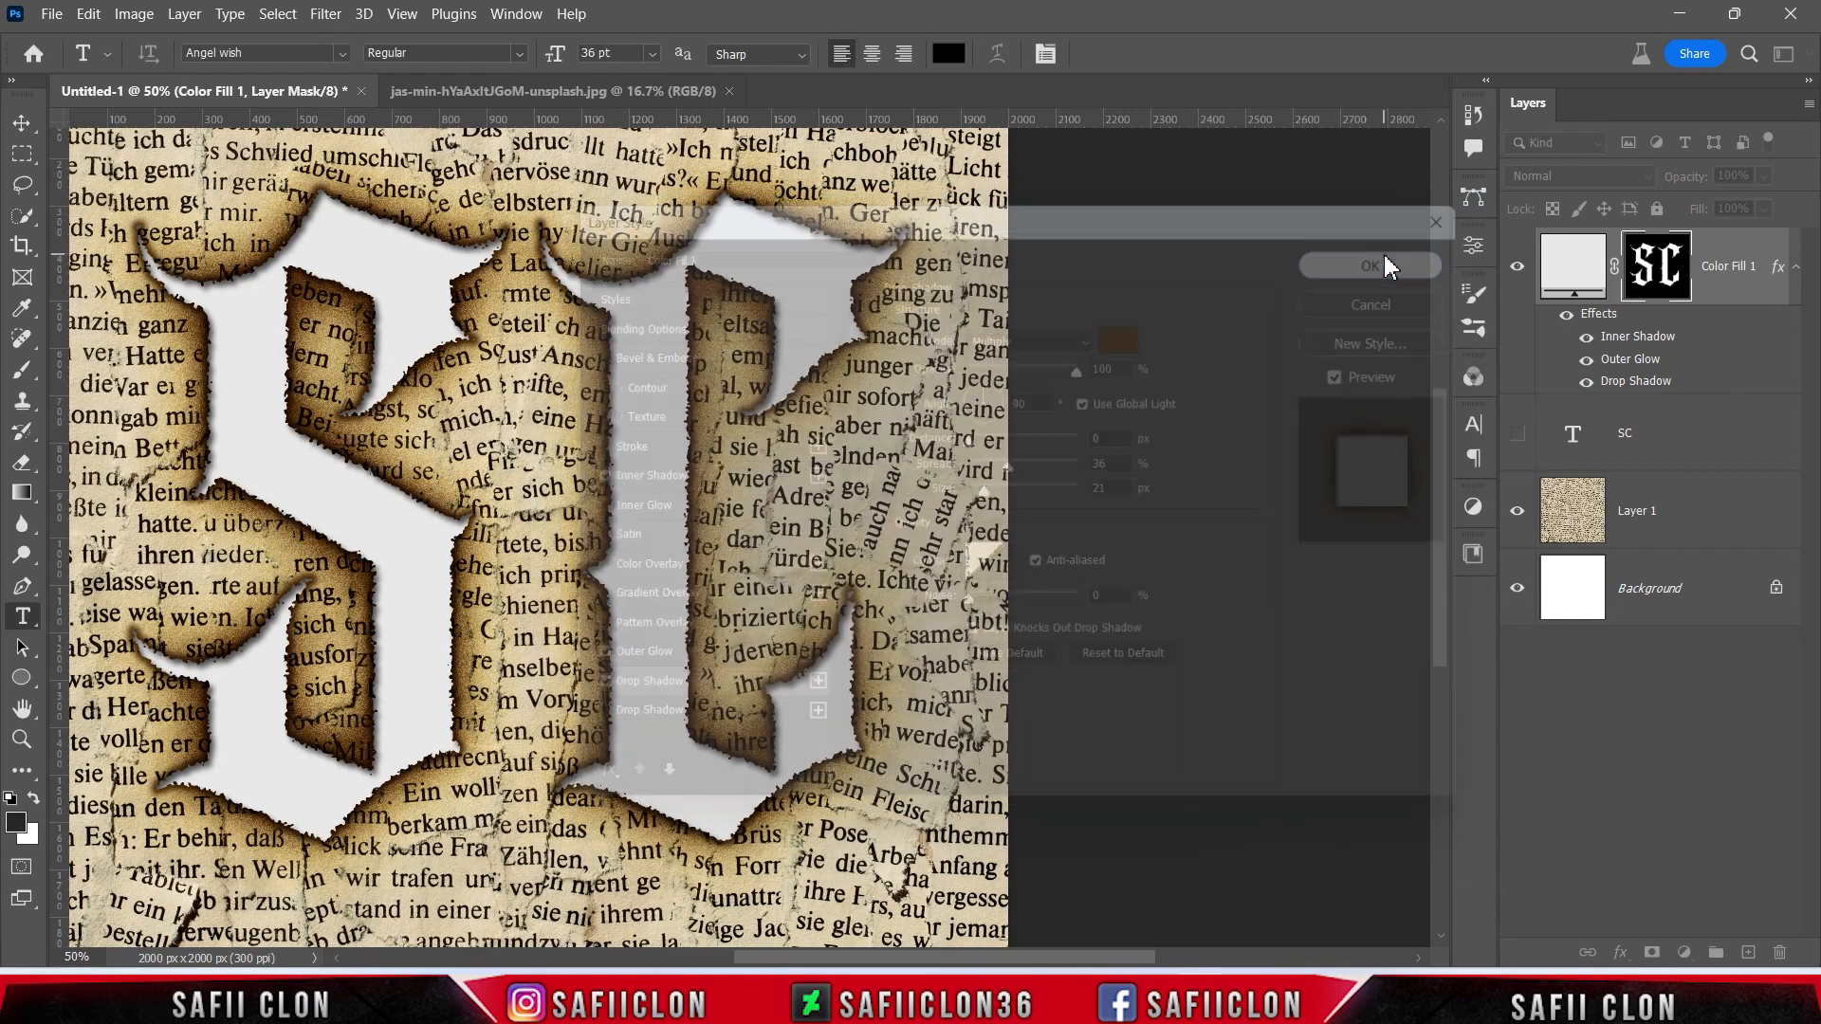
- Toggle the visibility of Color Fill 1's effects off and on to compare the letters with and without them
{"action": "left_click", "coordinate": [1571, 319]}
{"action": "left_click", "coordinate": [1570, 319]}
{"action": "left_click", "coordinate": [1571, 318]}
{"action": "left_click", "coordinate": [1568, 317]}
- Examine the burnt paper edges around both letters at 200%, including the inner shadows, and check the full composition
{"action": "key", "text": "ctrl+plus"}
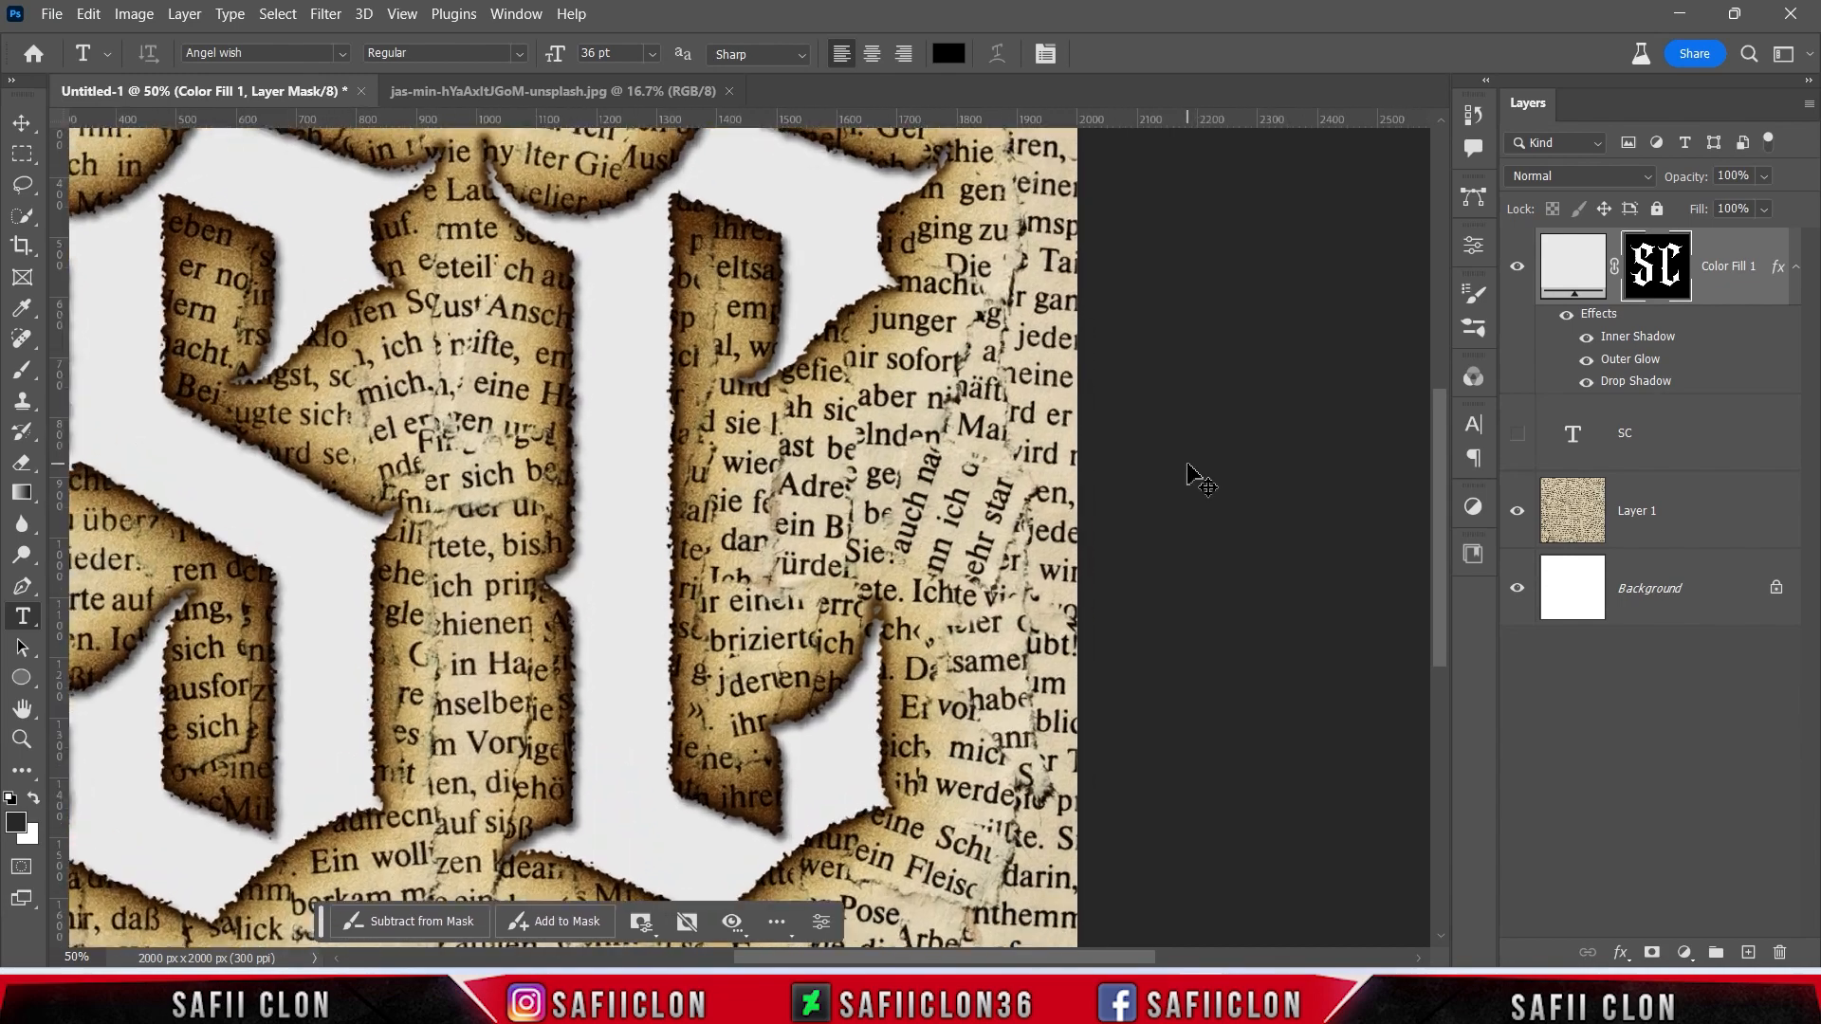
{"action": "key", "text": "ctrl+plus"}
{"action": "key", "text": "ctrl+plus"}
{"action": "key", "text": "ctrl+plus"}
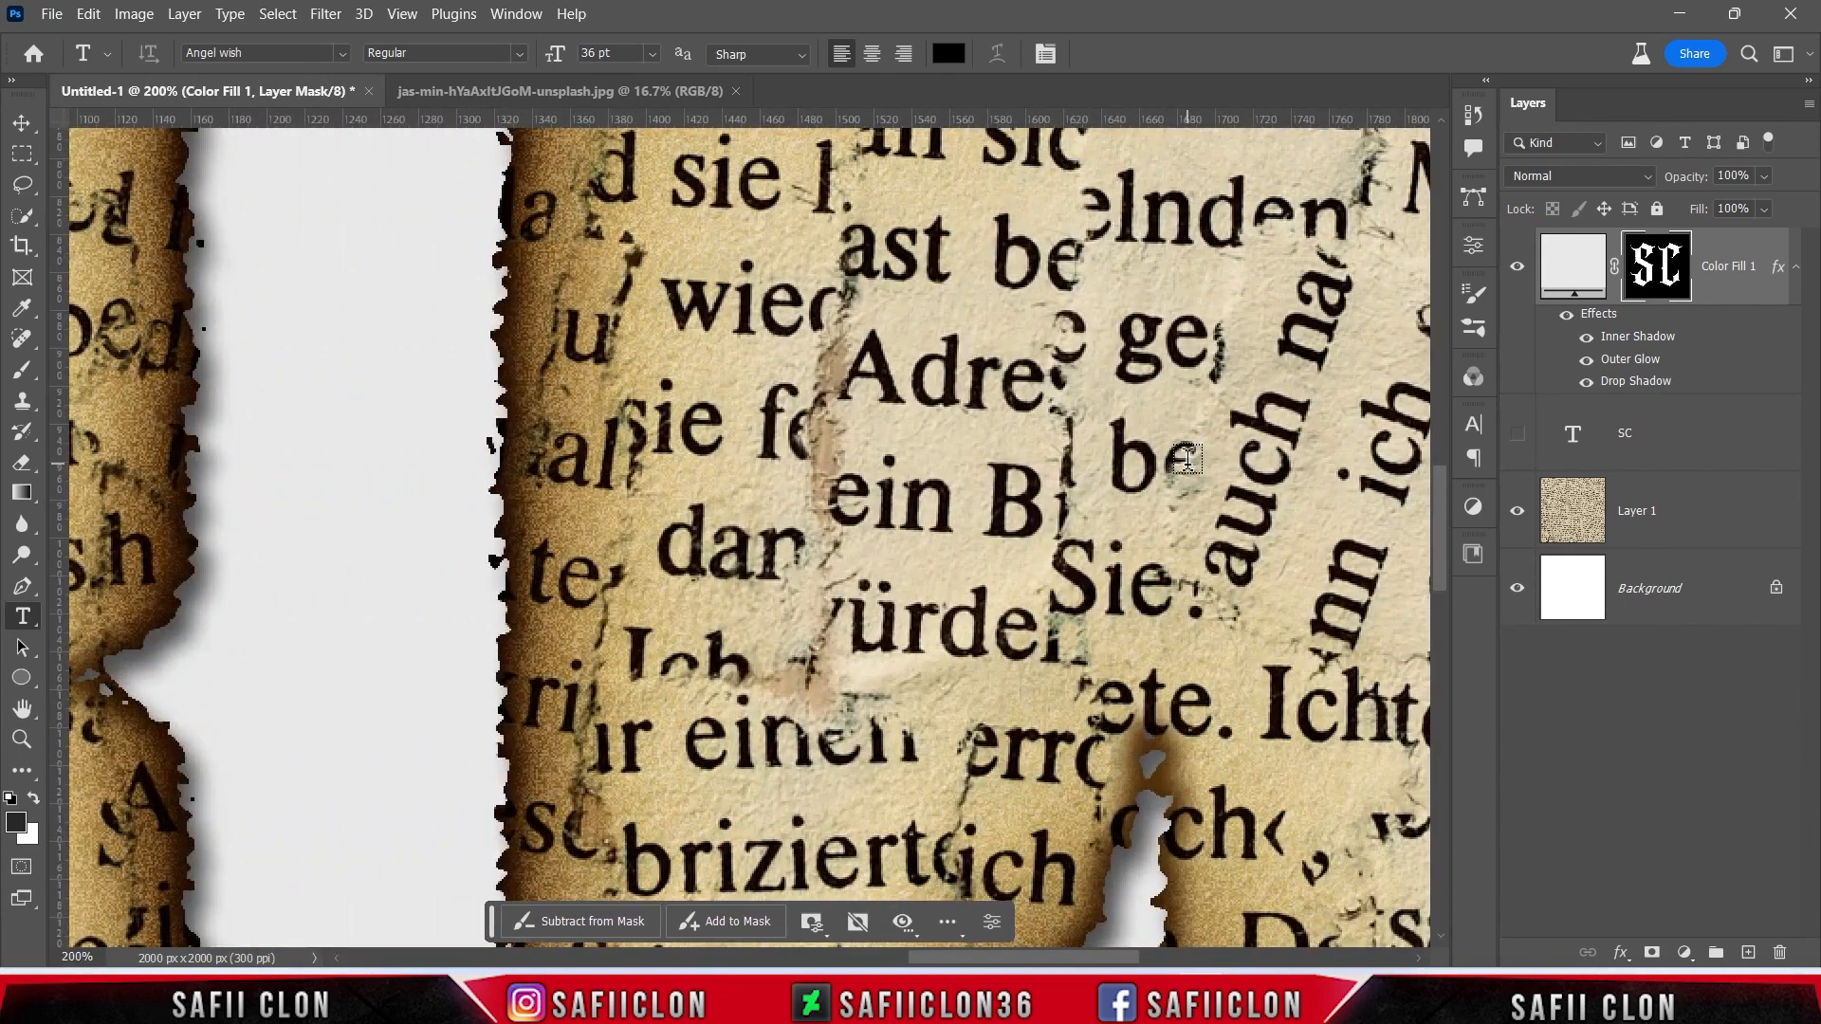
{"action": "left_click_drag", "start_coordinate": [986, 960], "coordinate": [906, 961]}
{"action": "scroll", "coordinate": [740, 702], "scroll_direction": "down", "scroll_amount": 10}
{"action": "scroll", "coordinate": [748, 702], "scroll_direction": "down", "scroll_amount": 5}
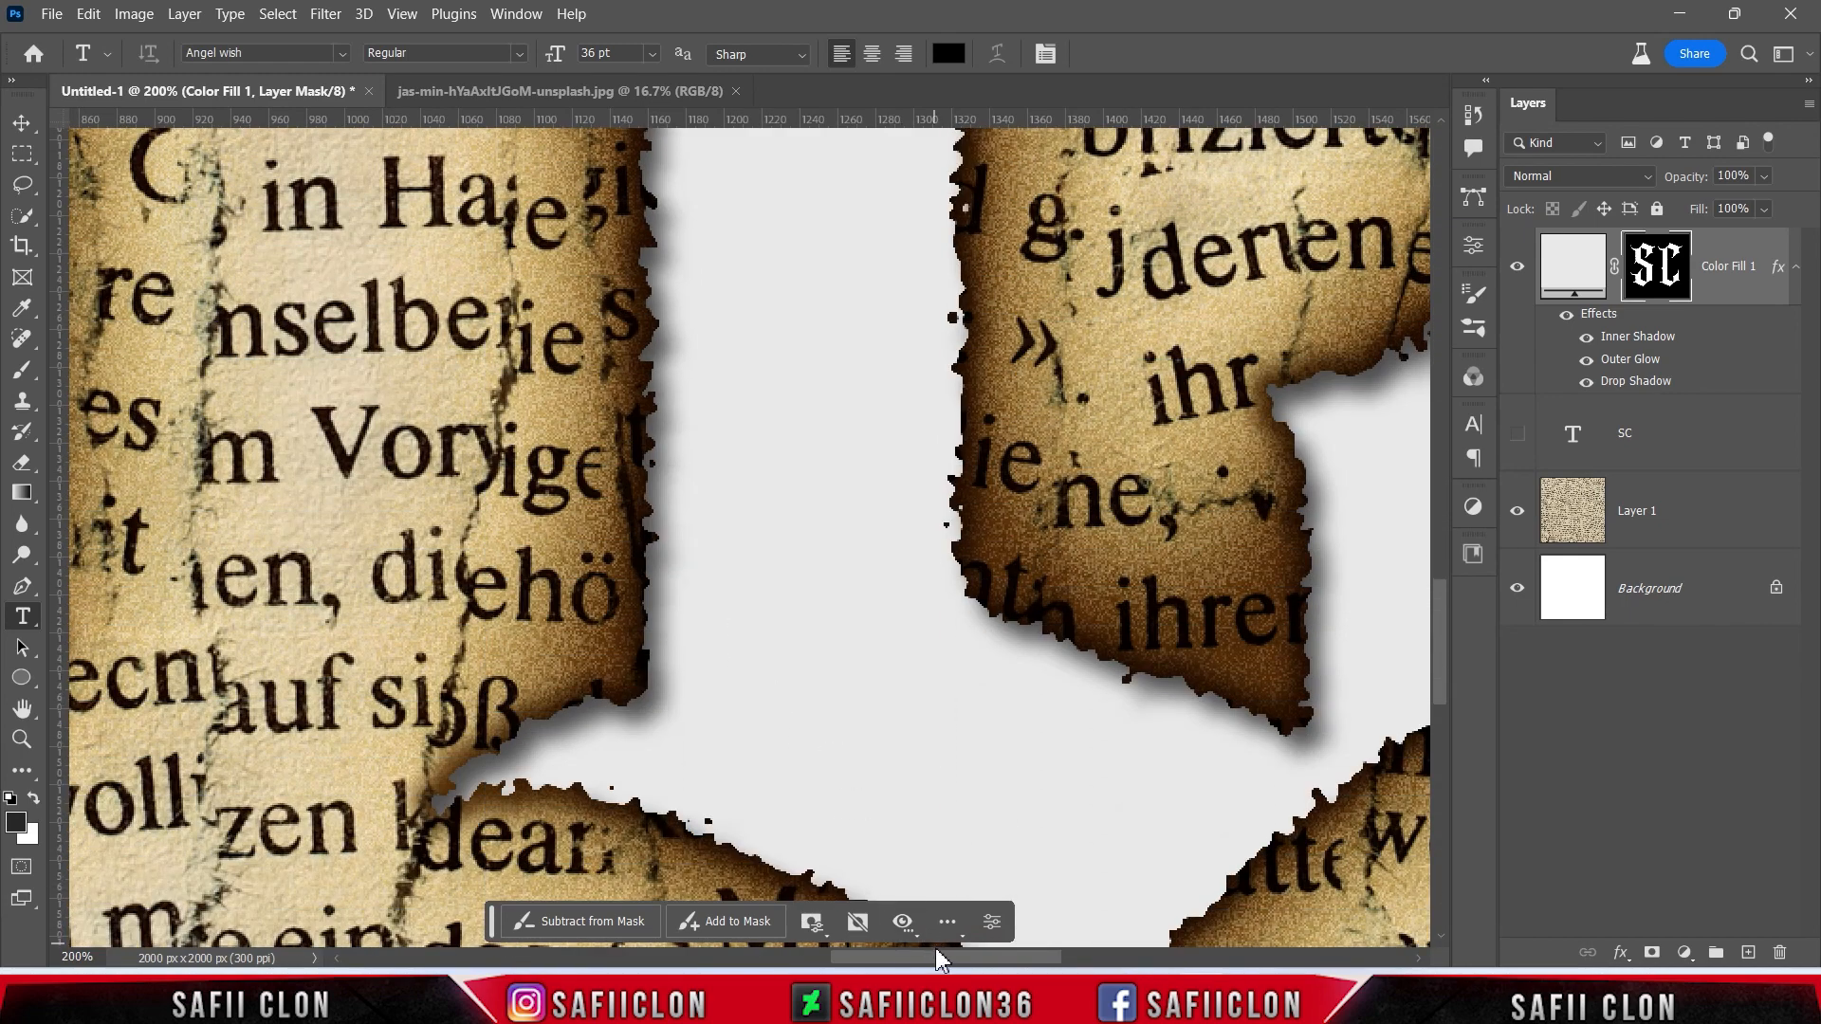
{"action": "left_click_drag", "start_coordinate": [936, 960], "coordinate": [740, 915]}
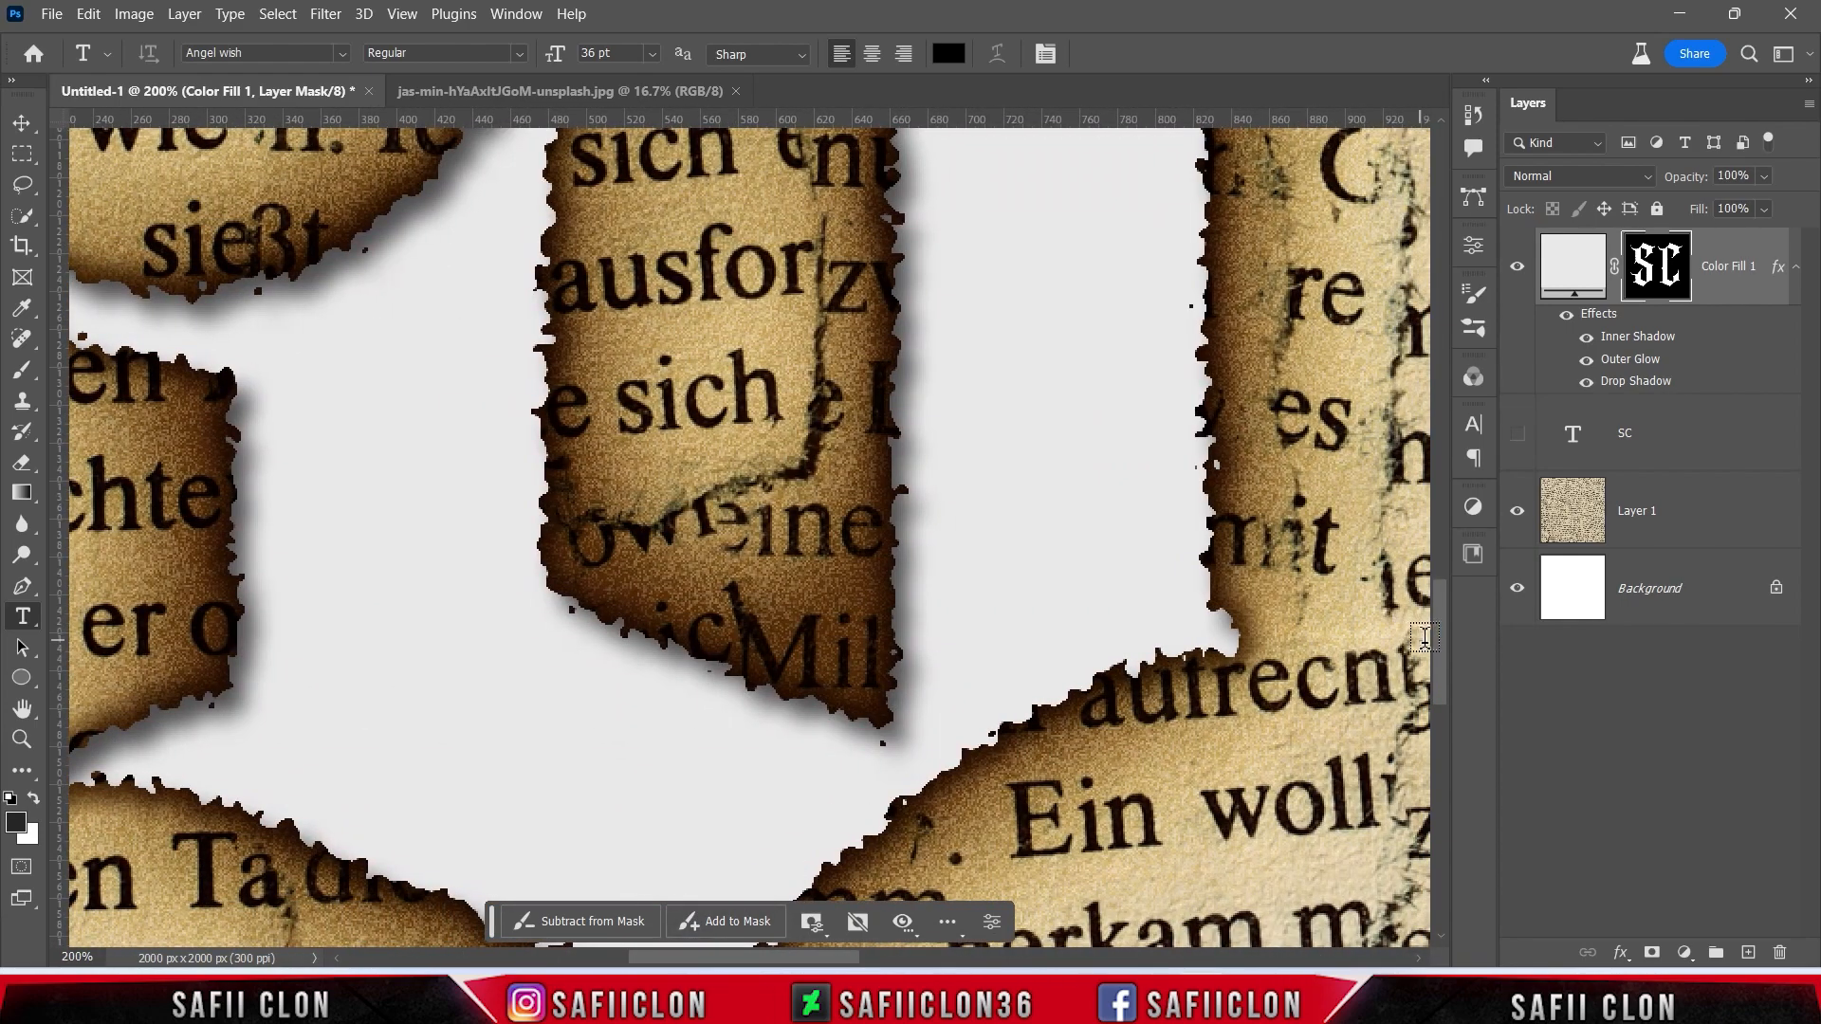
{"action": "left_click_drag", "start_coordinate": [1444, 657], "coordinate": [1410, 381]}
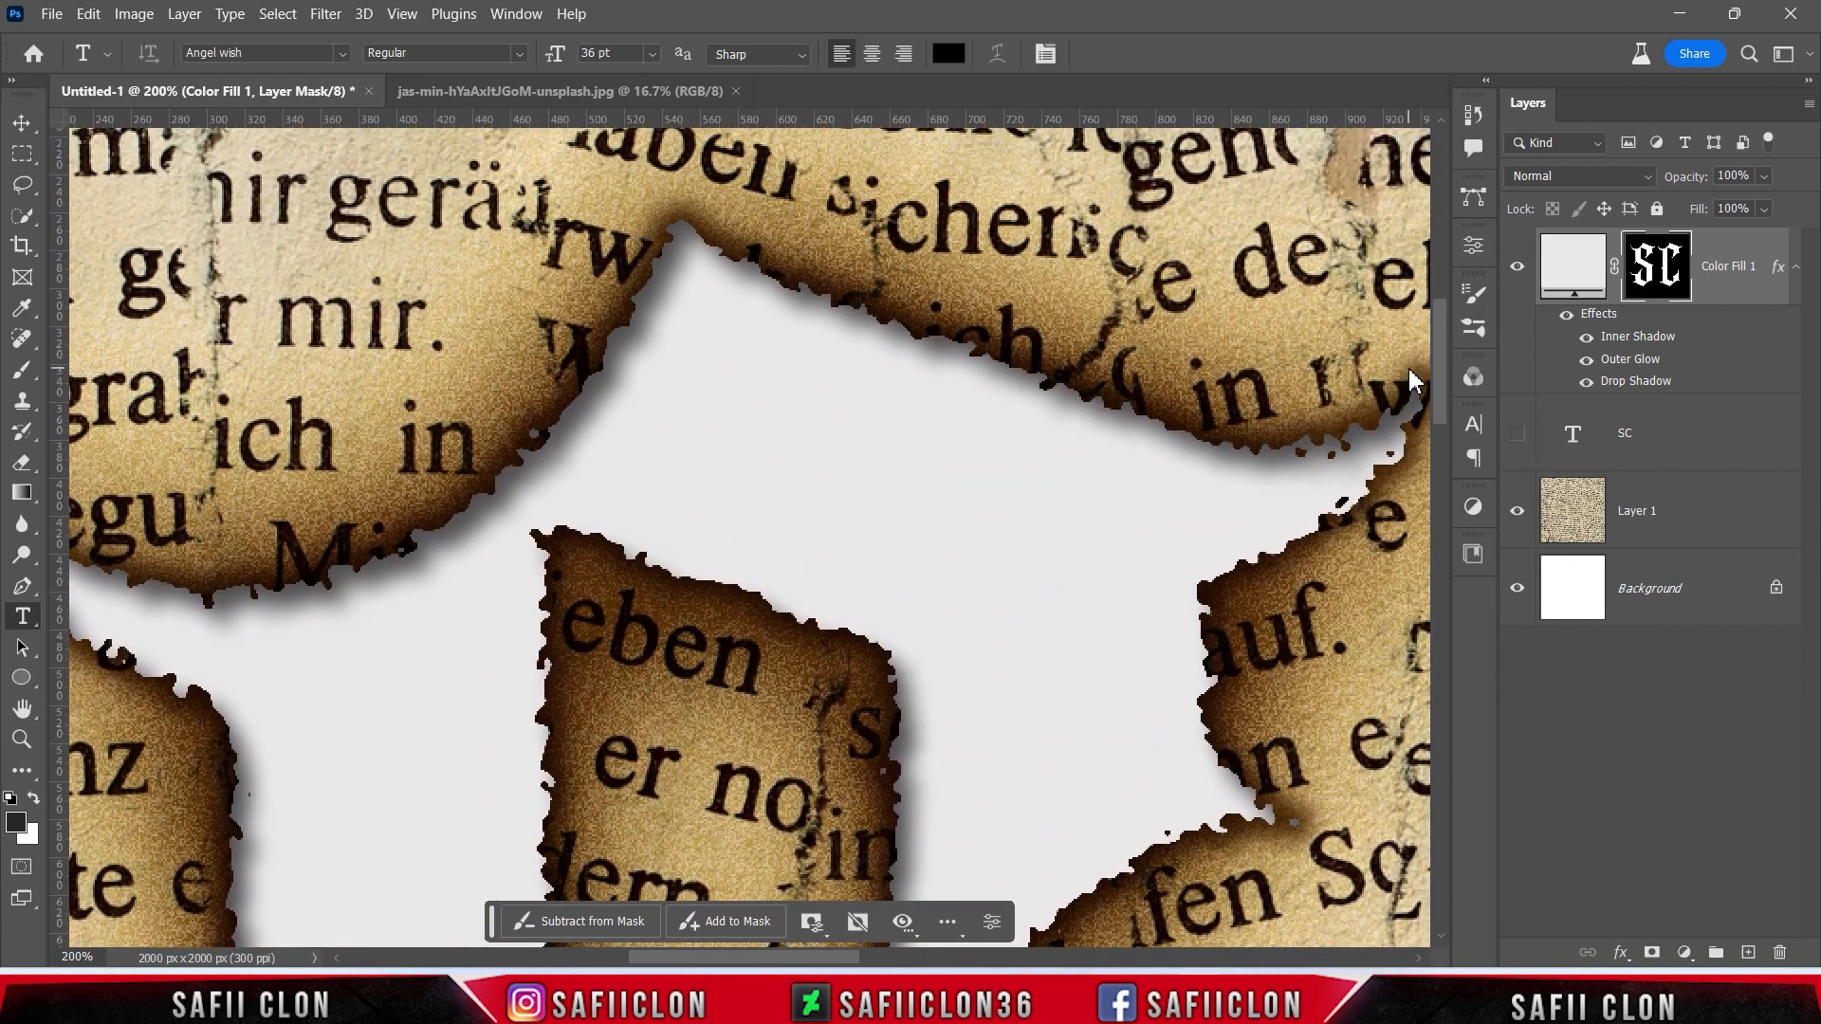
{"action": "scroll", "coordinate": [1411, 381], "scroll_direction": "down", "scroll_amount": 2}
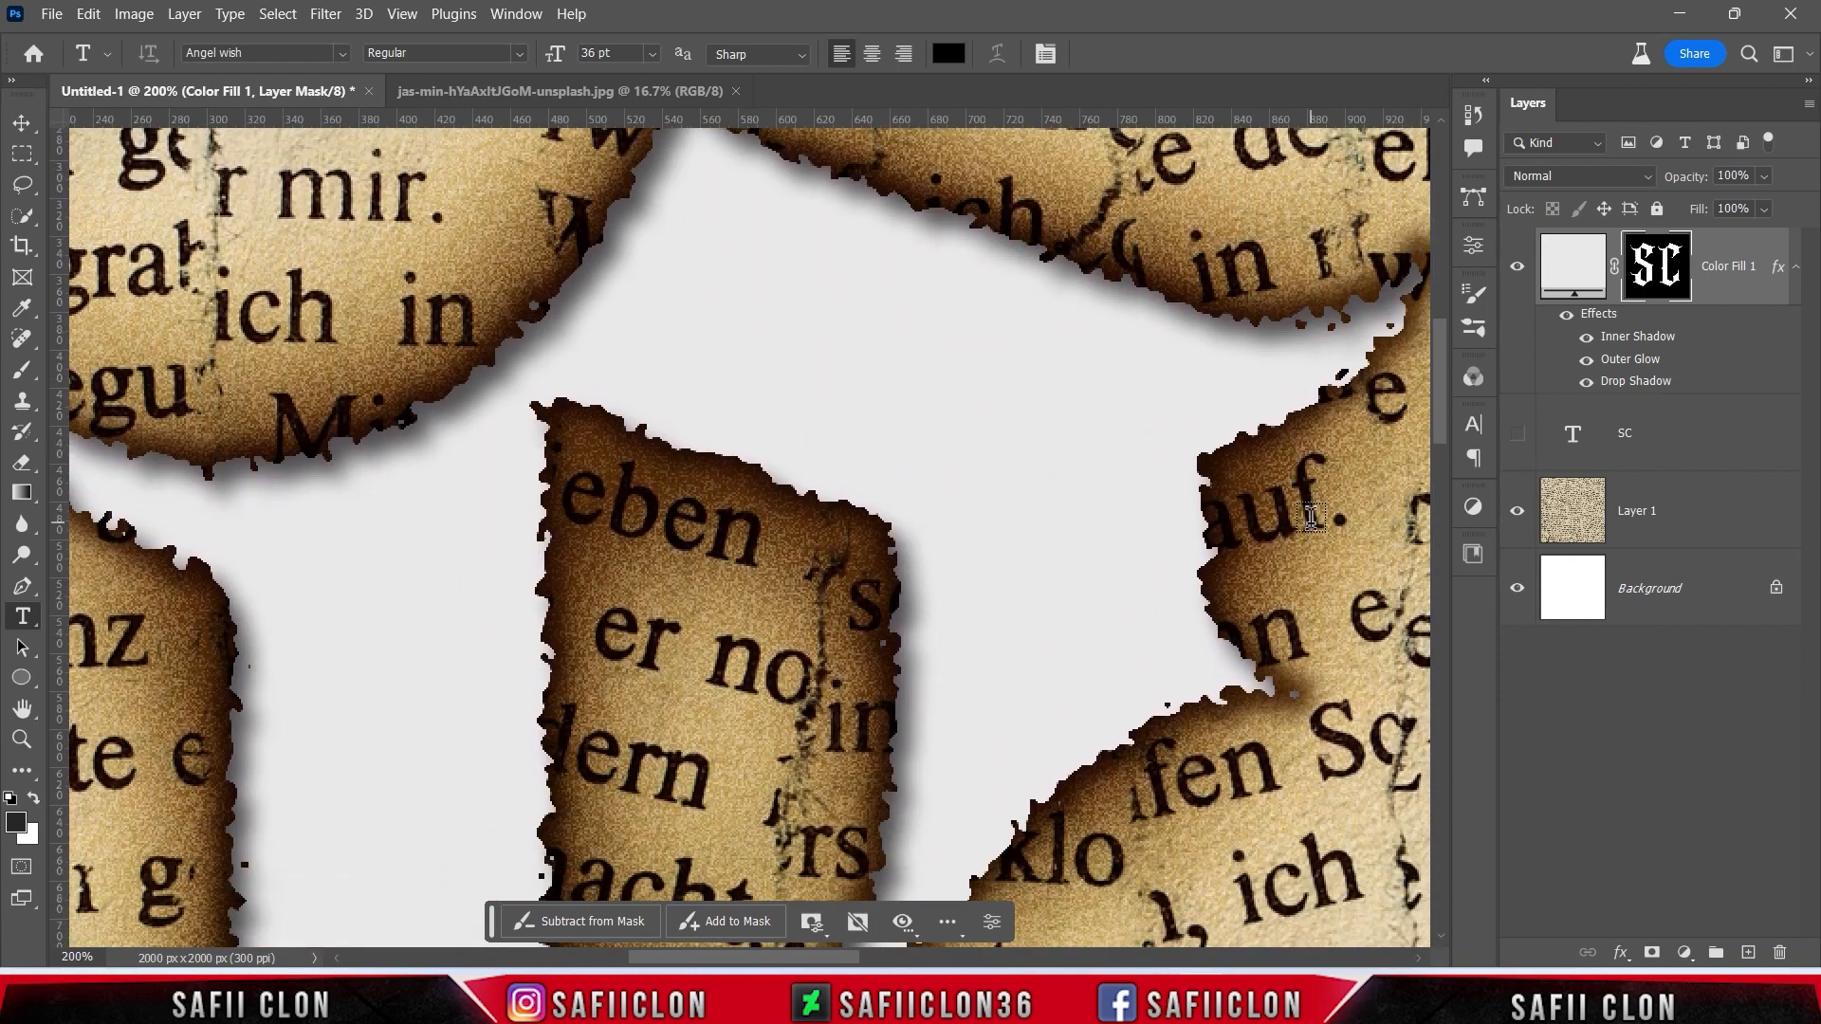
{"action": "key", "text": "ctrl+minus"}
{"action": "key", "text": "ctrl+minus"}
{"action": "key", "text": "ctrl+minus"}
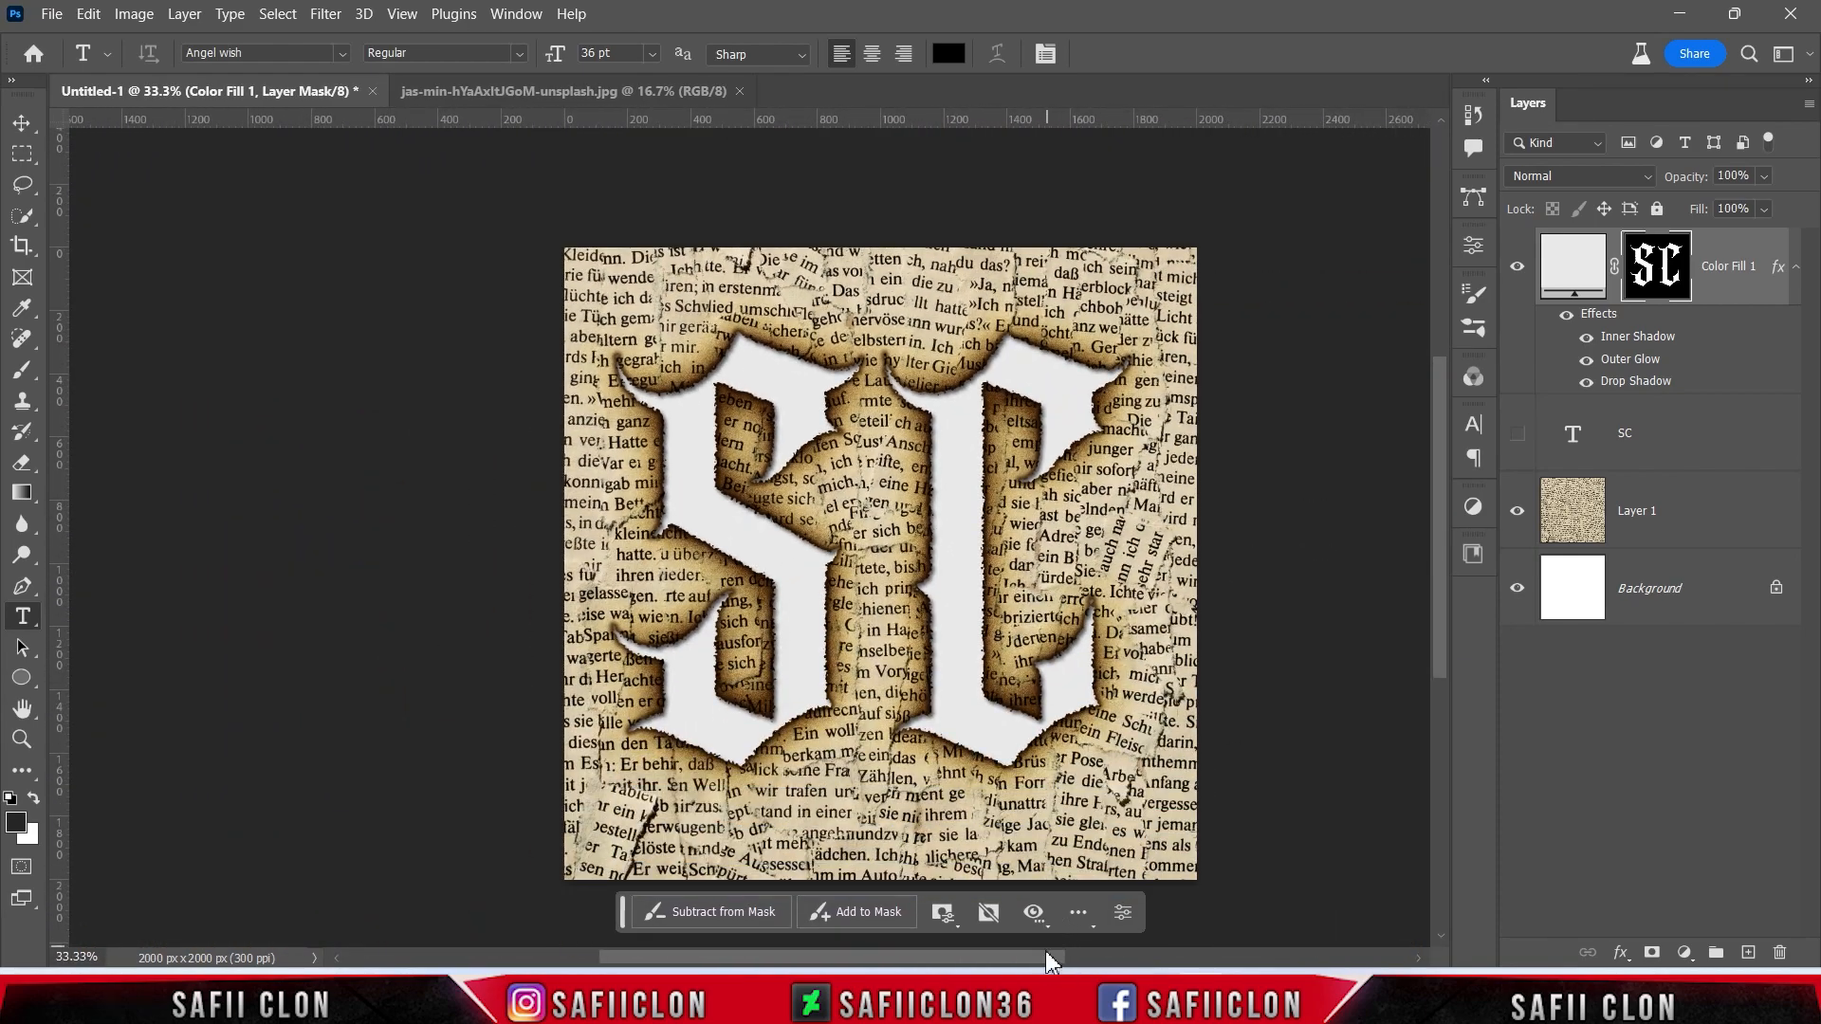
{"action": "left_click_drag", "start_coordinate": [1082, 963], "coordinate": [1106, 962]}
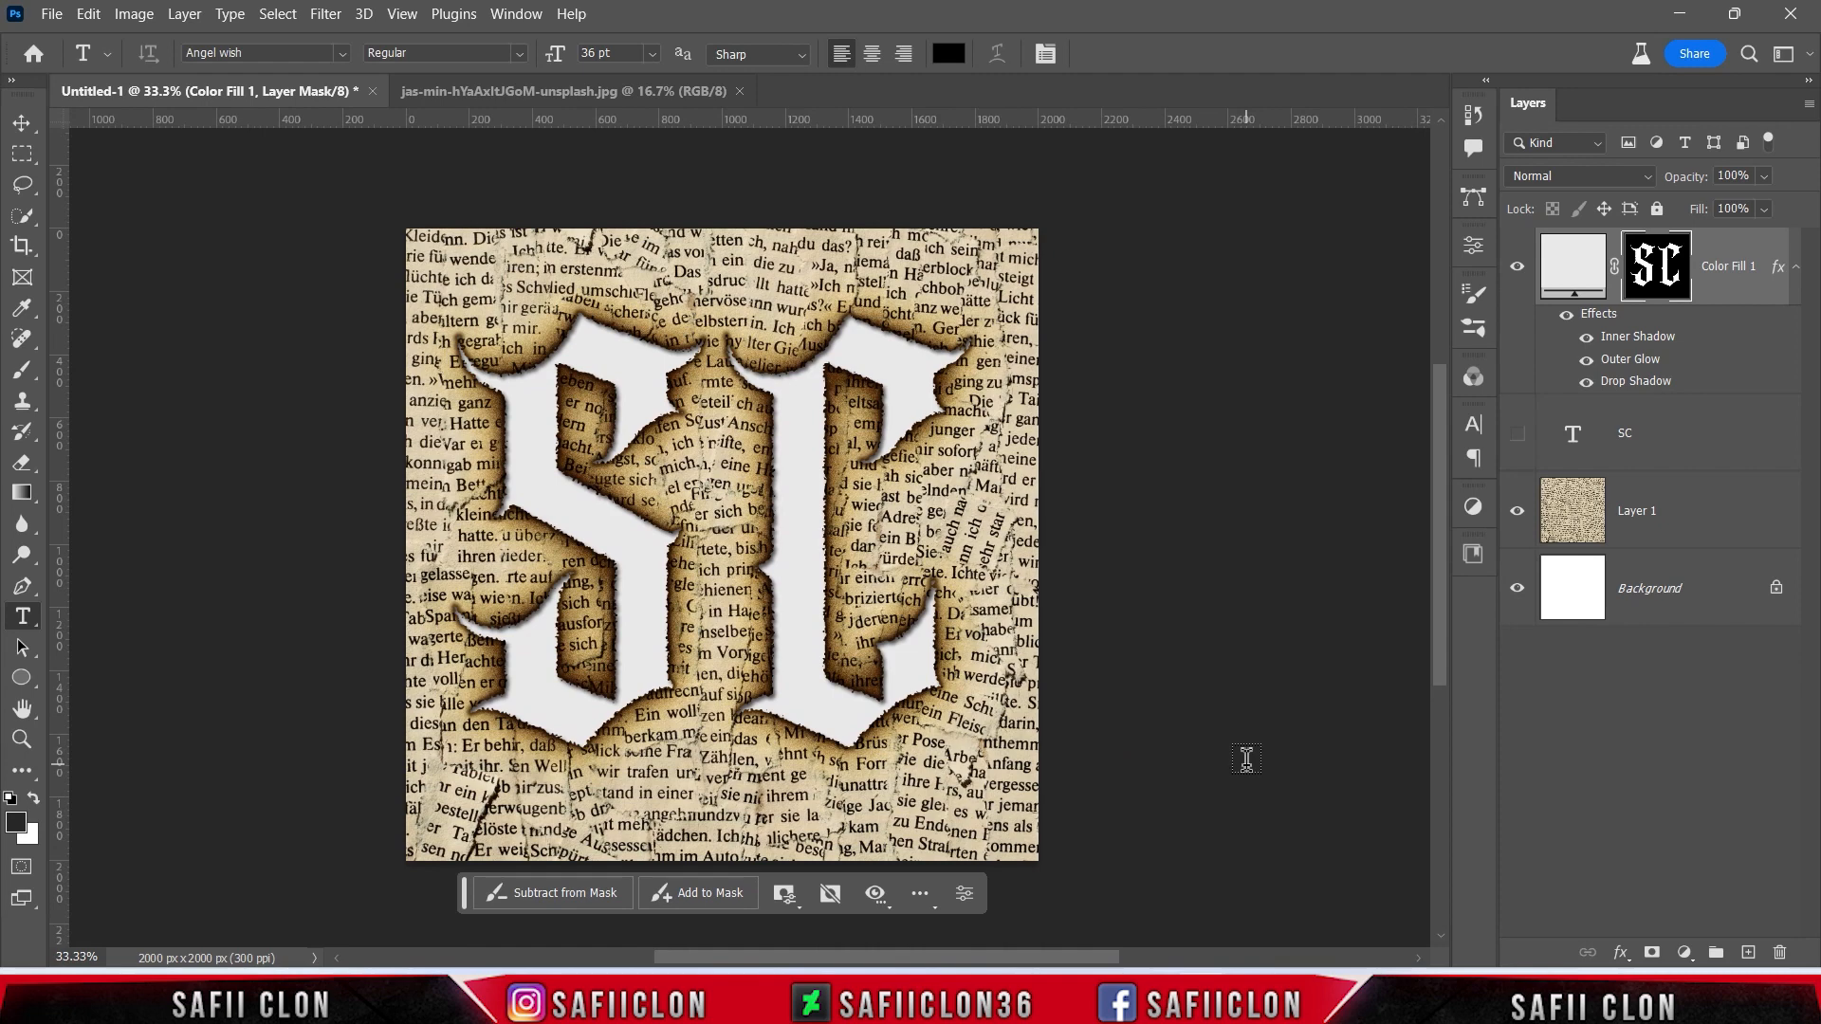